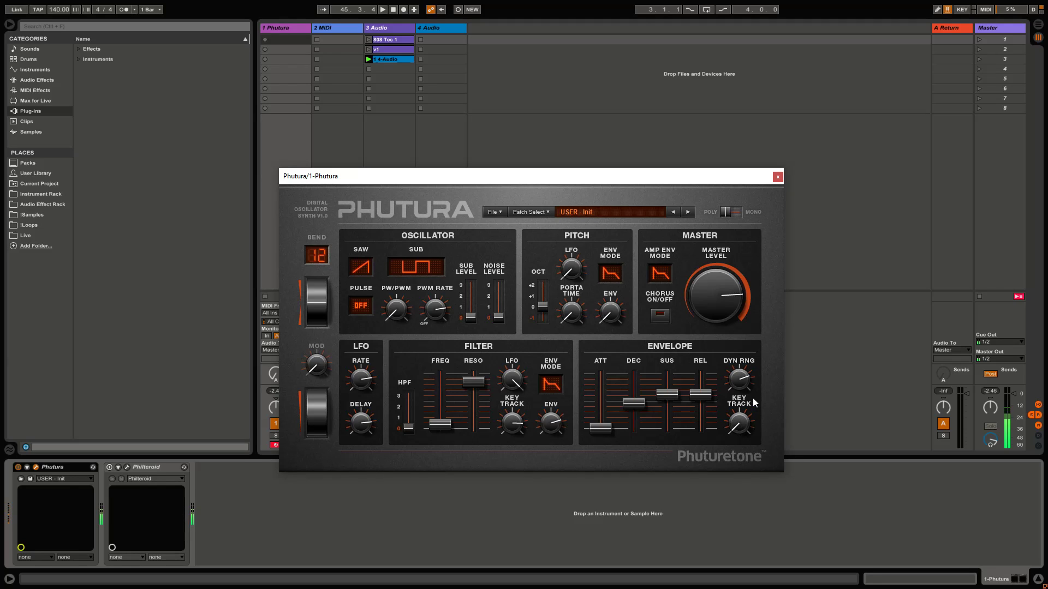
Raise the Phutura envelope's dynamic range and change the amp envelope mode in the Master section.
left_click_drag(753, 388, 756, 368)
left_click_drag(671, 252, 675, 194)
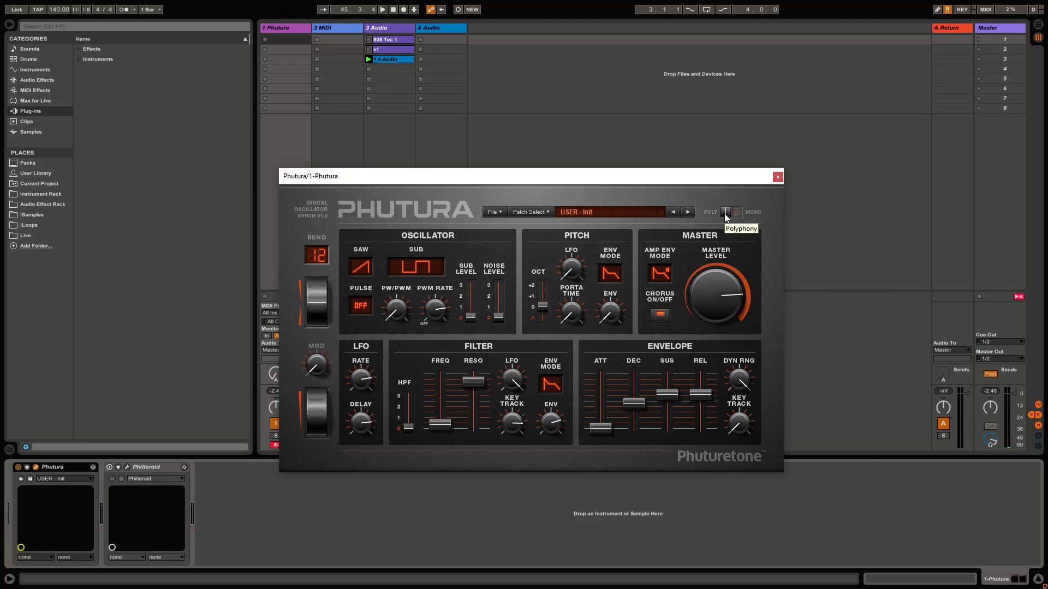
Open another Live set without saving YT Phutura, and show its Phutura synth window near the middle of the screen.
key("ctrl+o")
double_click(579, 404)
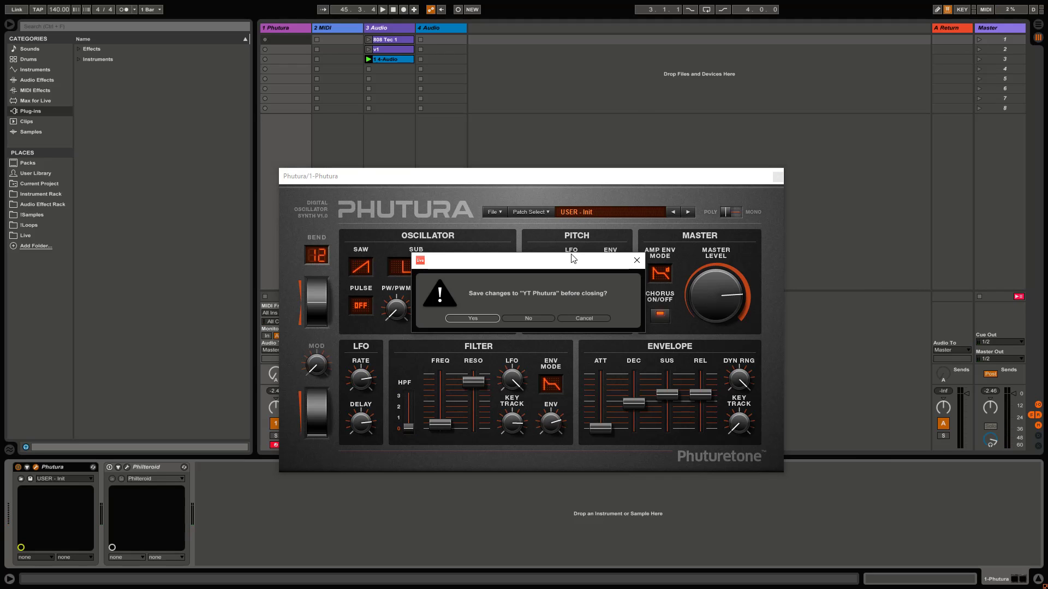
left_click(530, 318)
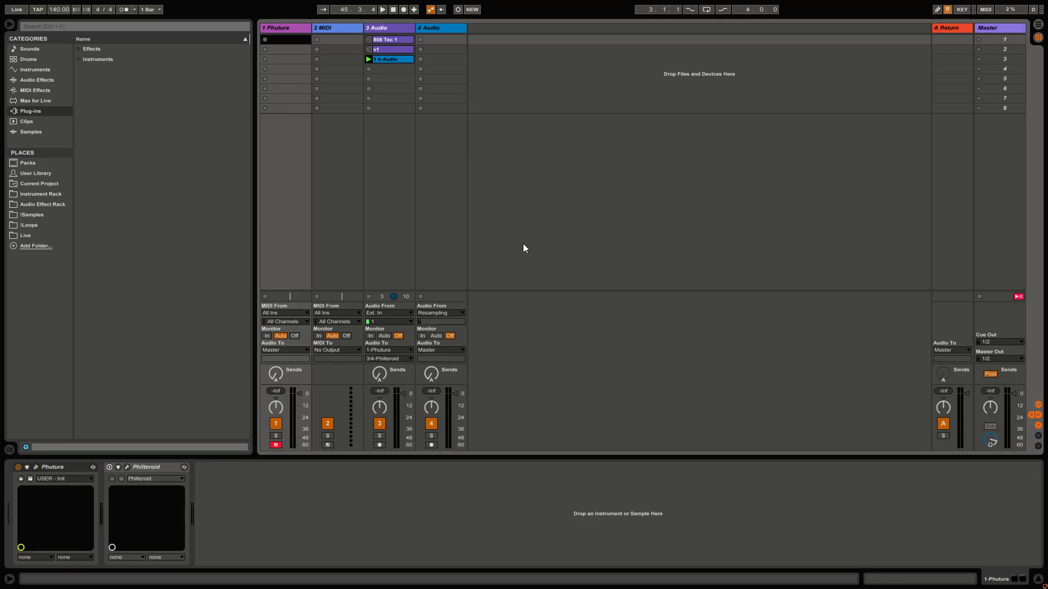
left_click(36, 468)
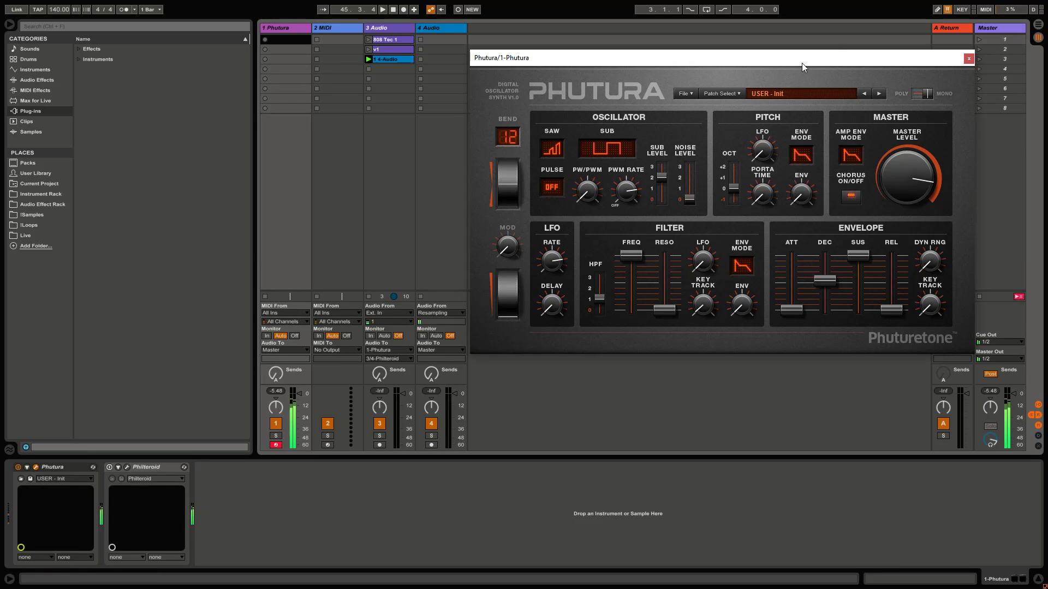
left_click_drag(803, 64, 525, 175)
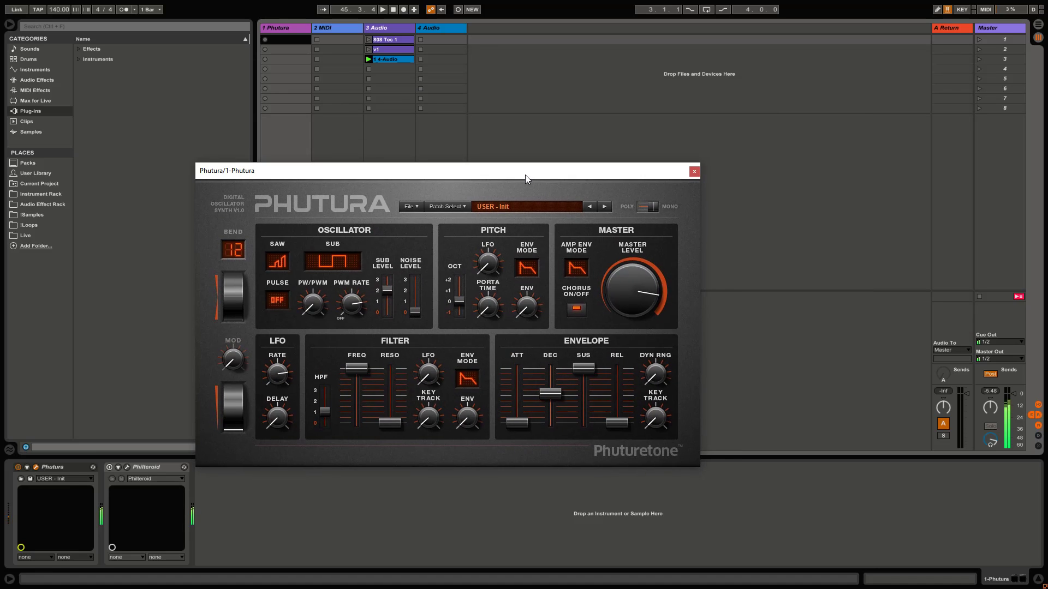
left_click_drag(525, 175, 638, 171)
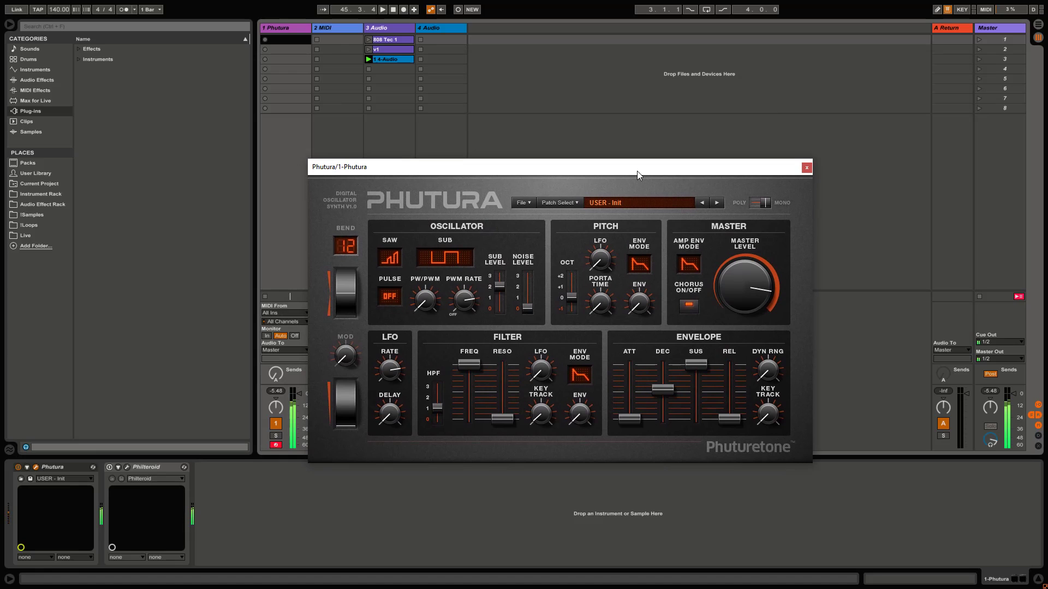
Open YT Phutura Philteroid Control.als without saving the current set, and show the devices on the Phutura track.
left_click(563, 202)
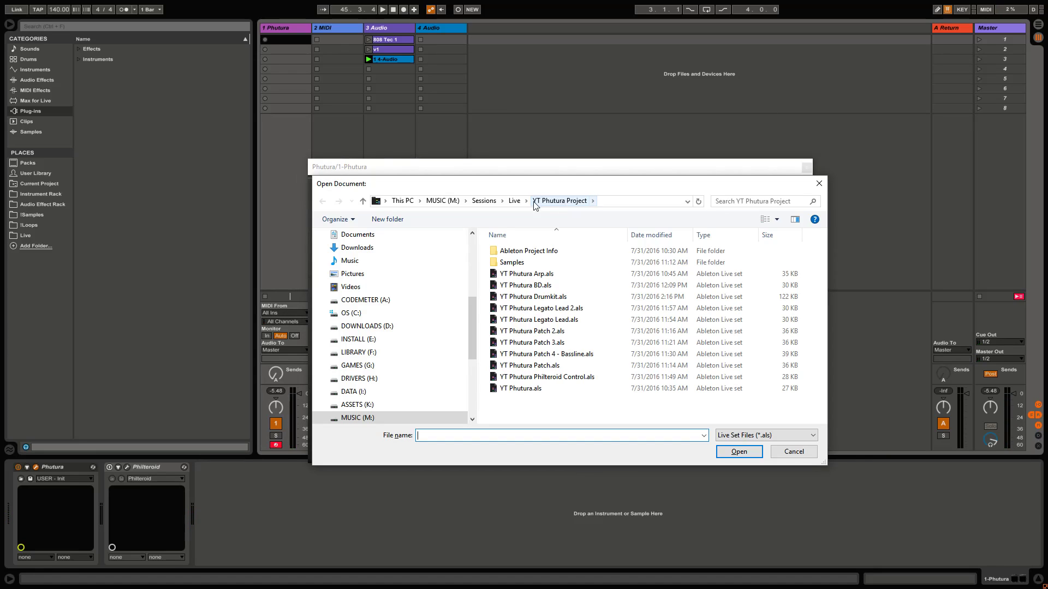
double_click(585, 377)
left_click(533, 319)
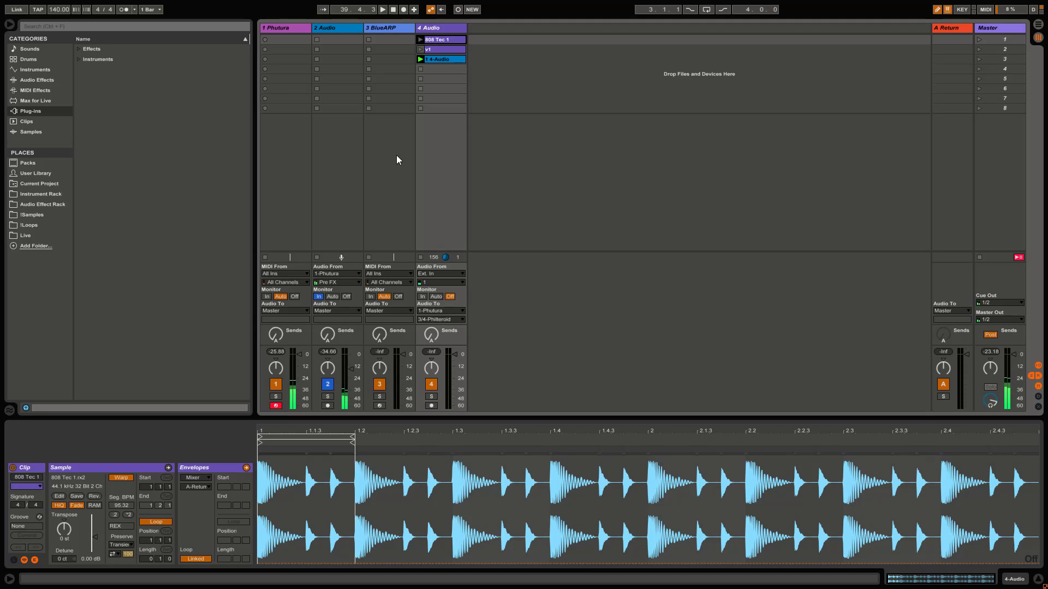
left_click(296, 27)
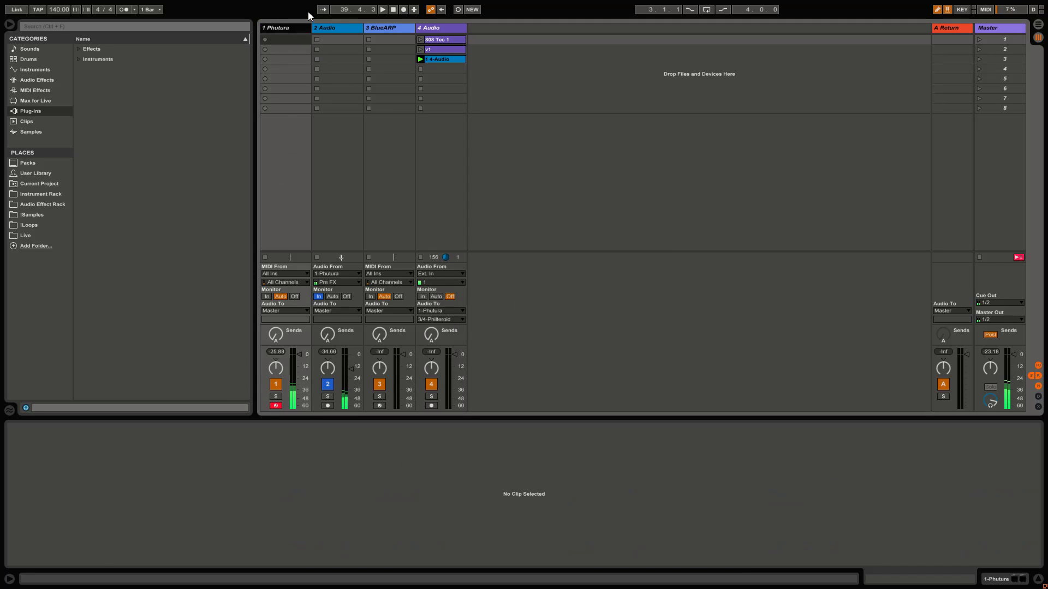
double_click(301, 25)
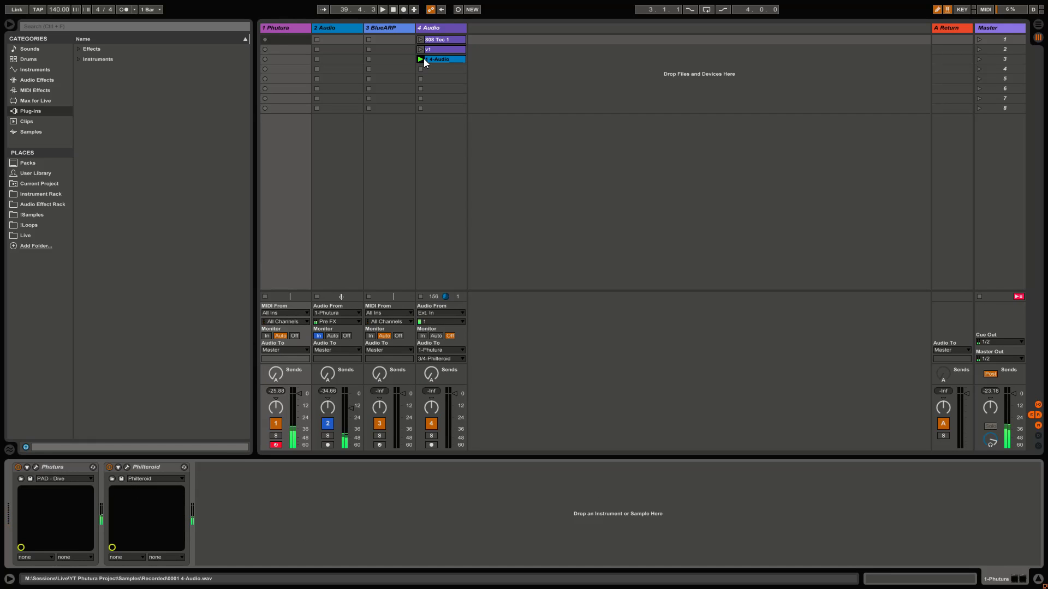
Play the 1 4-Audio clip and raise its track's send to A Return to about -6.3 dB to audition it.
left_click(447, 58)
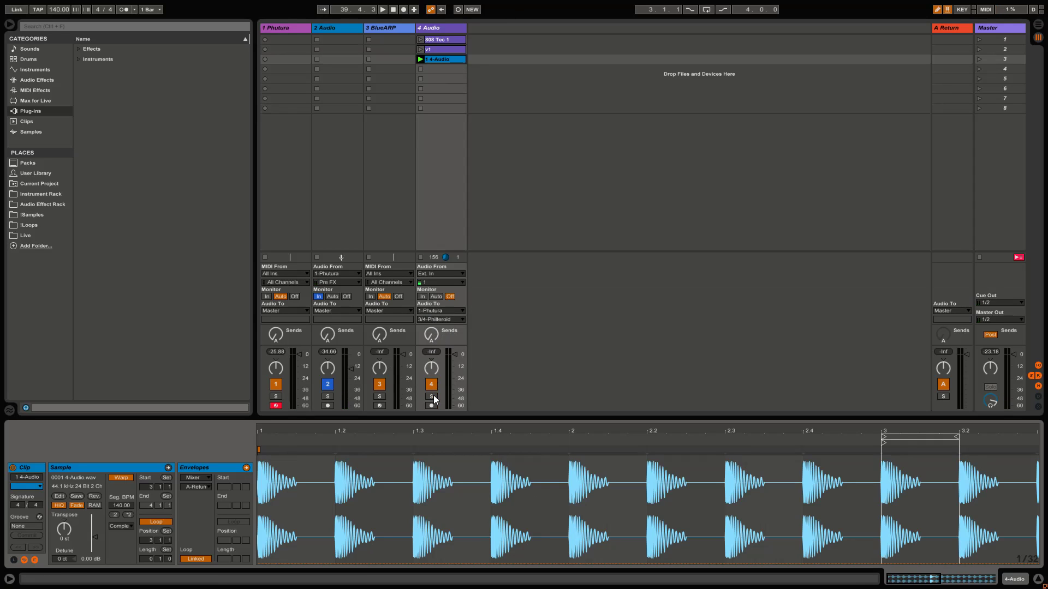
left_click(383, 10)
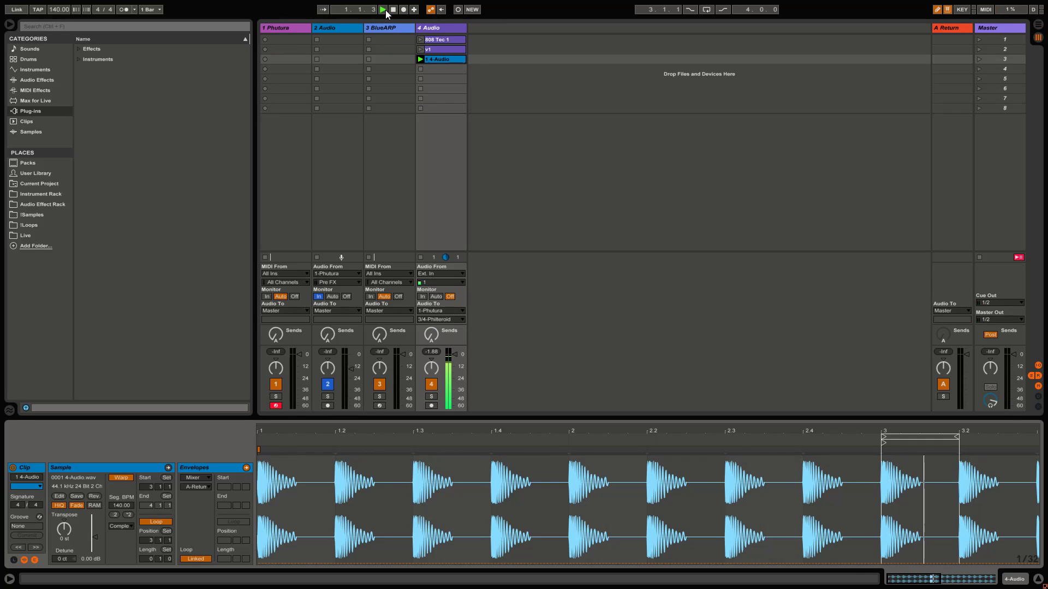
left_click_drag(431, 334, 431, 319)
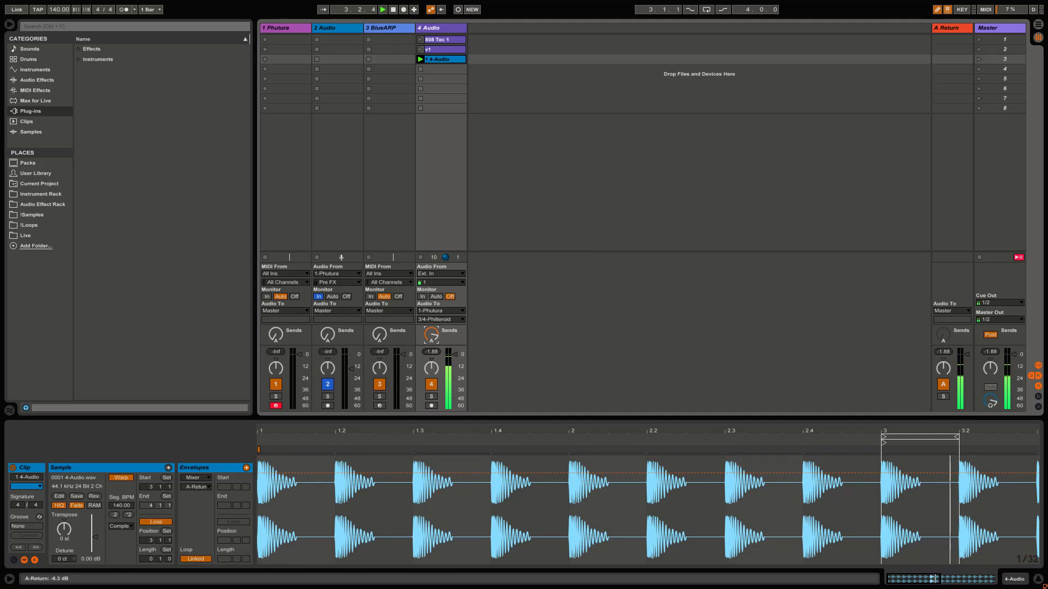
Open the Philteroid and Phutura windows from the Phutura track, and move Philteroid clear of the mixer.
left_click(296, 30)
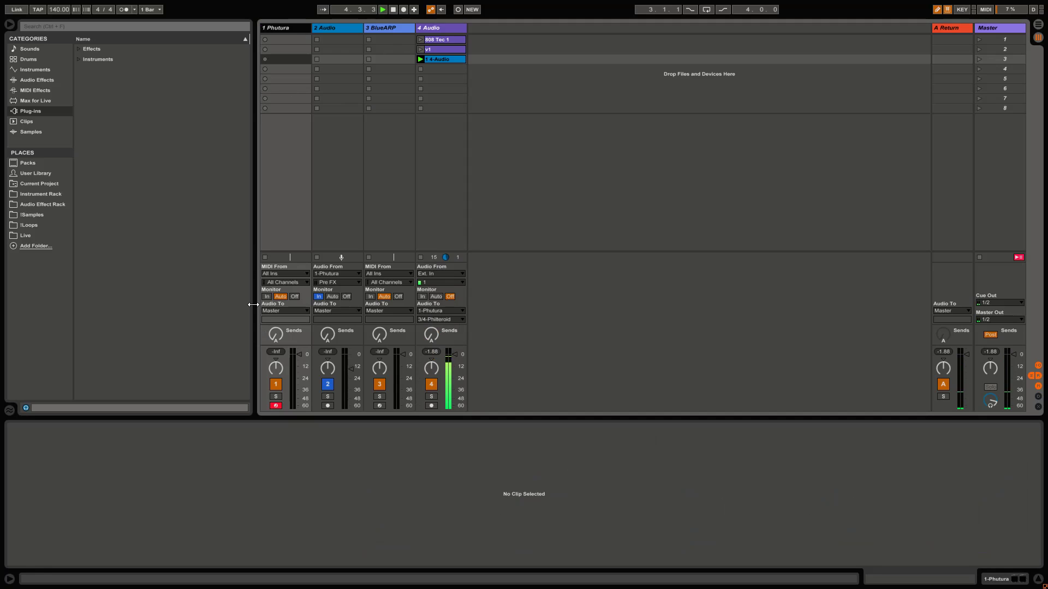
double_click(284, 28)
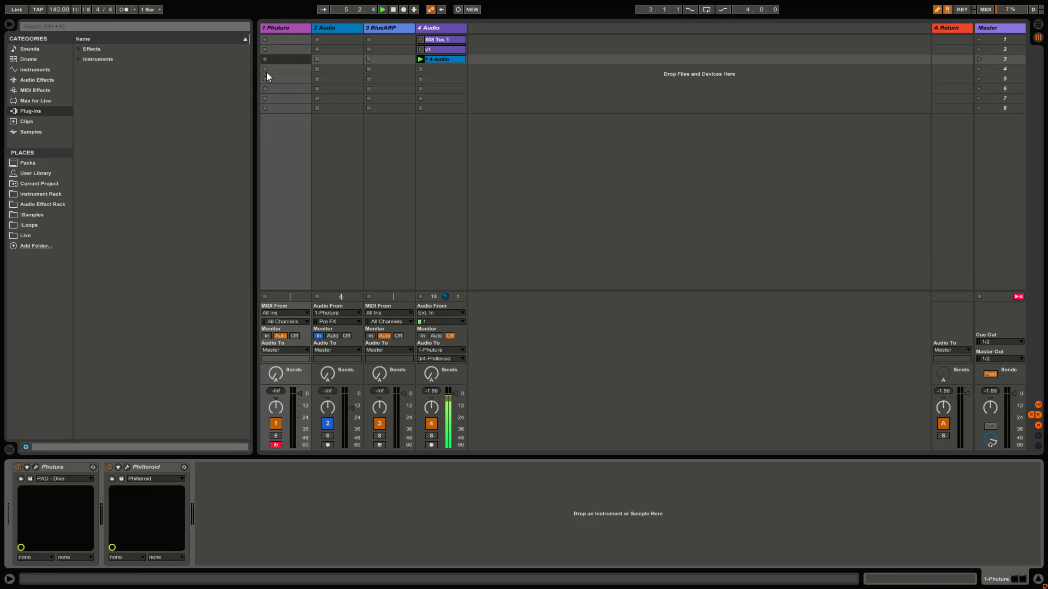
left_click(127, 468)
left_click(36, 467)
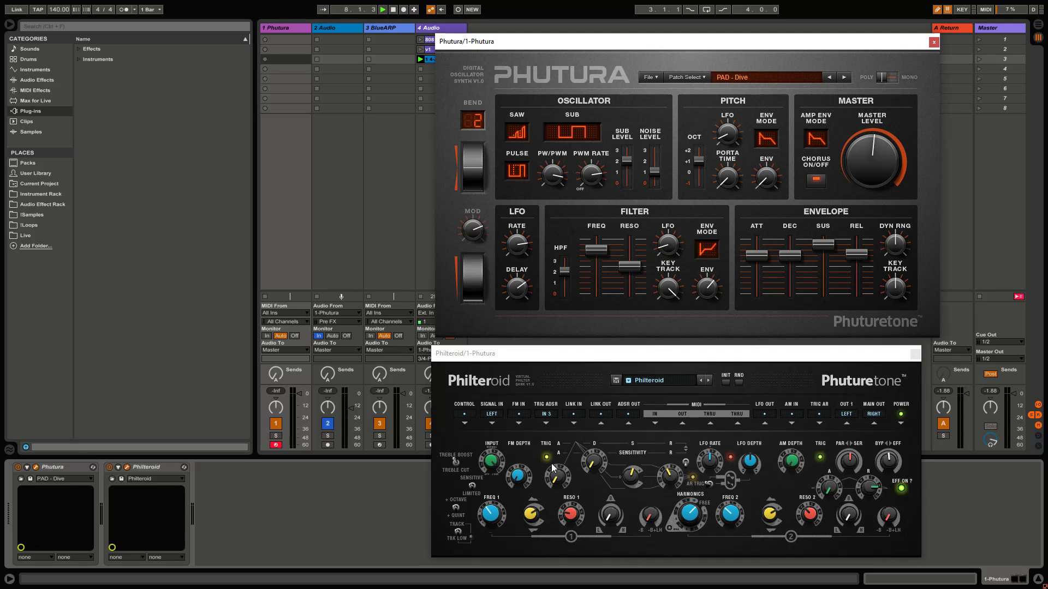
left_click_drag(714, 353, 819, 349)
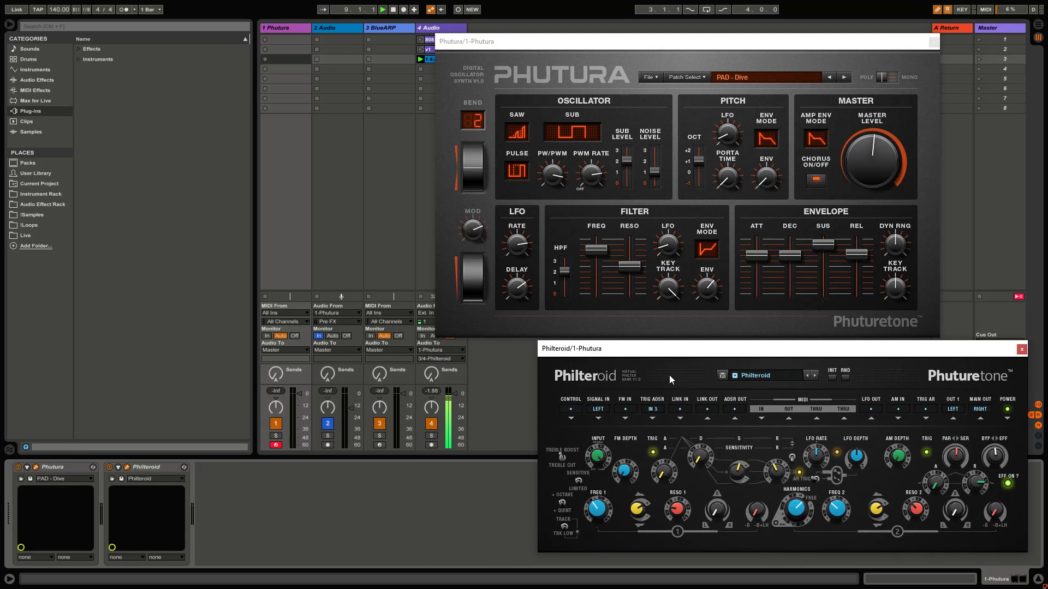
Switch track 4 off and on, then select the Phutura track and toggle the Philteroid device to compare the sound.
left_click(433, 428)
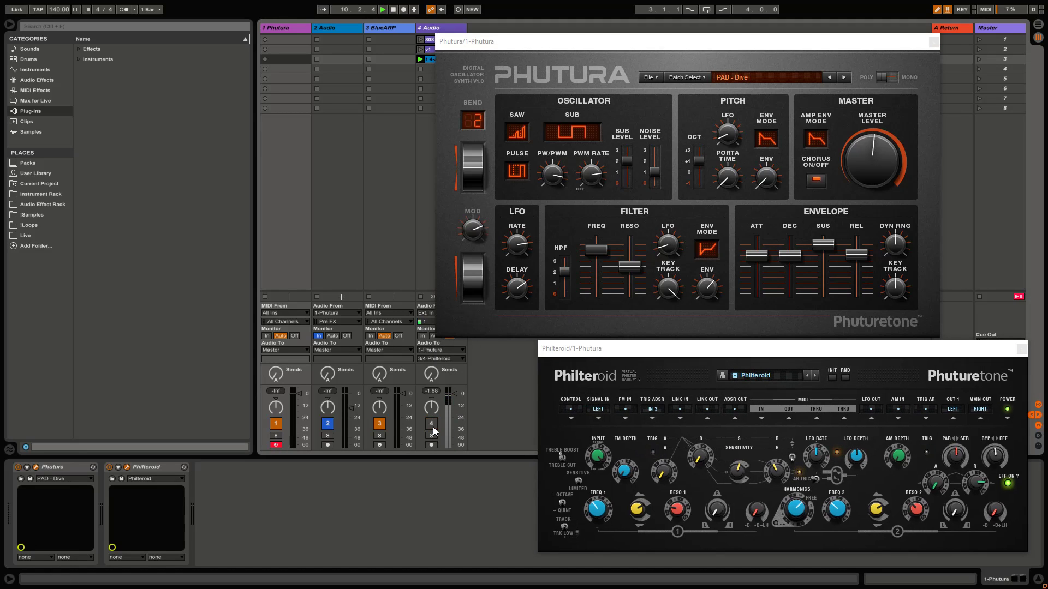
left_click(434, 427)
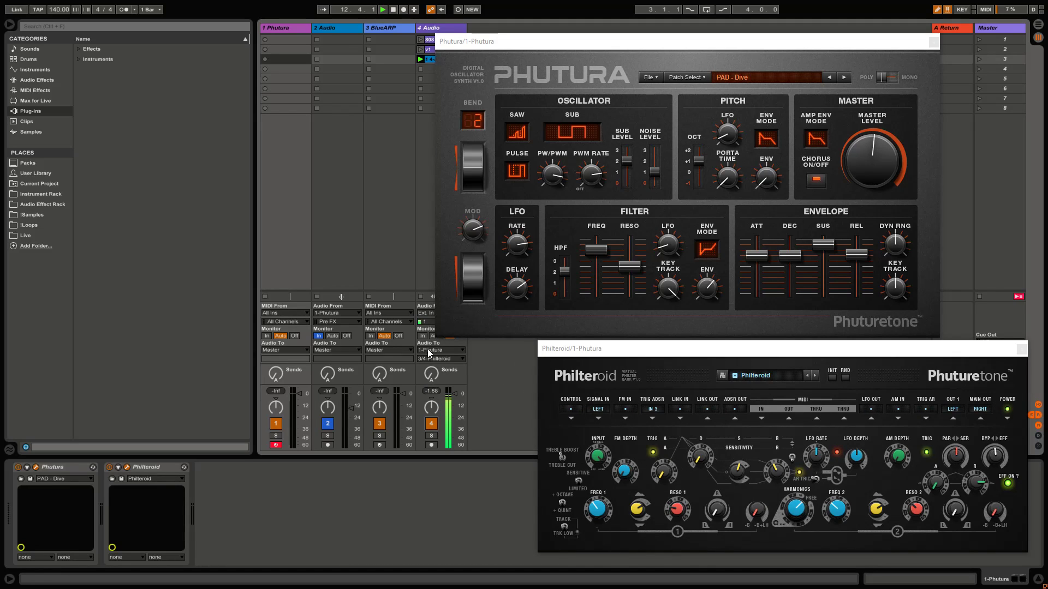
left_click(276, 27)
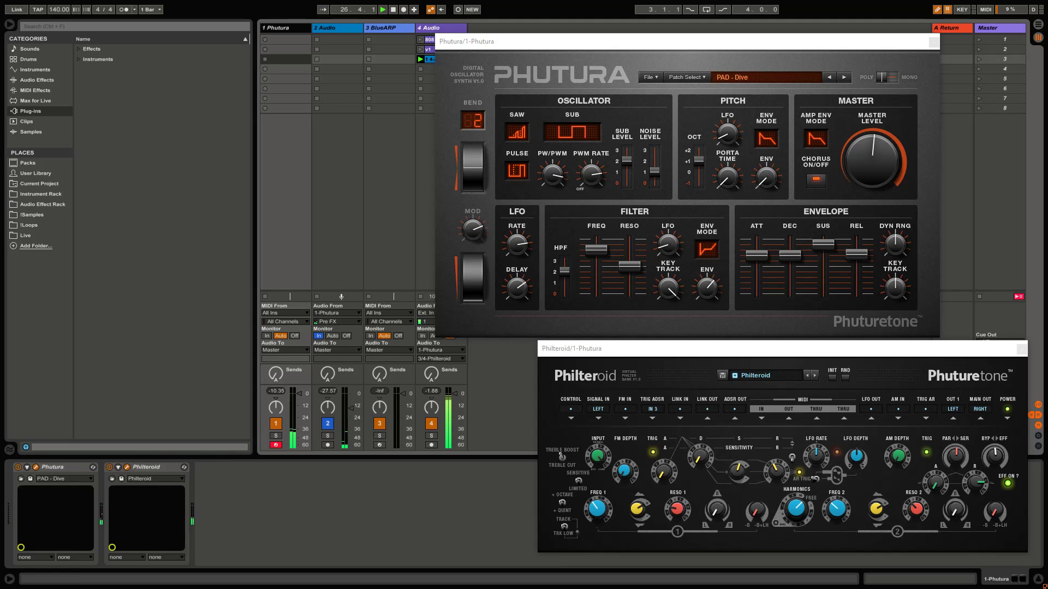
left_click(111, 469)
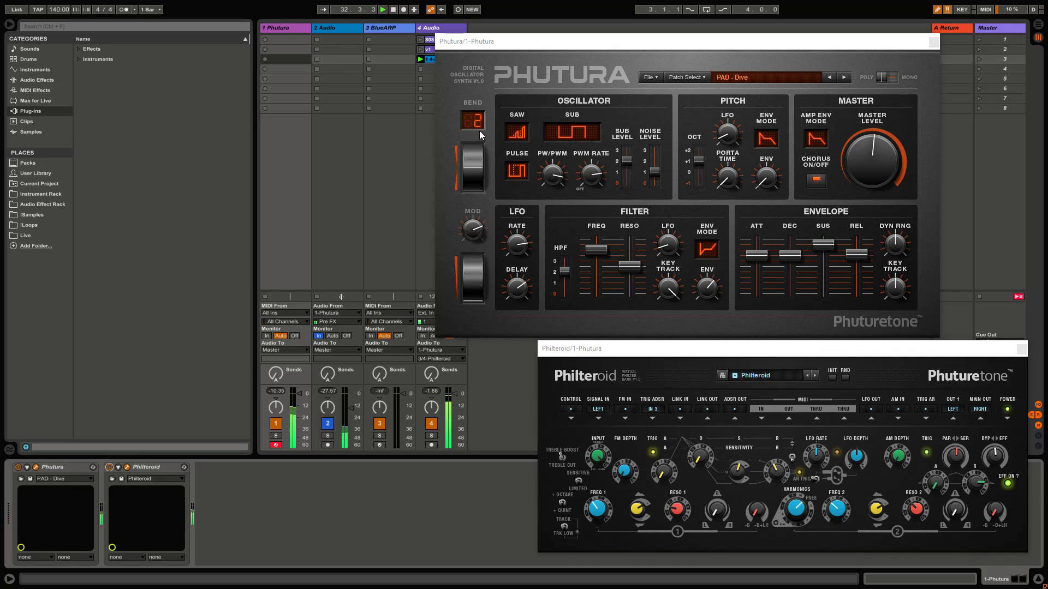
Check the device on the BlueARP track, return to the Phutura track and place the Philteroid window under the Phutura window.
left_click(387, 28)
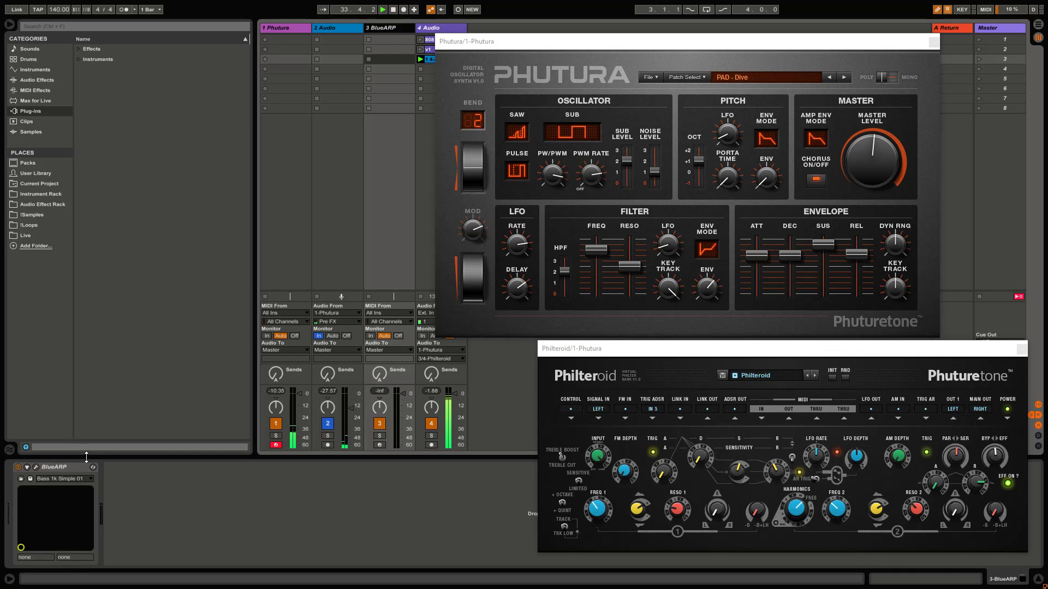
key("Left")
key("Left")
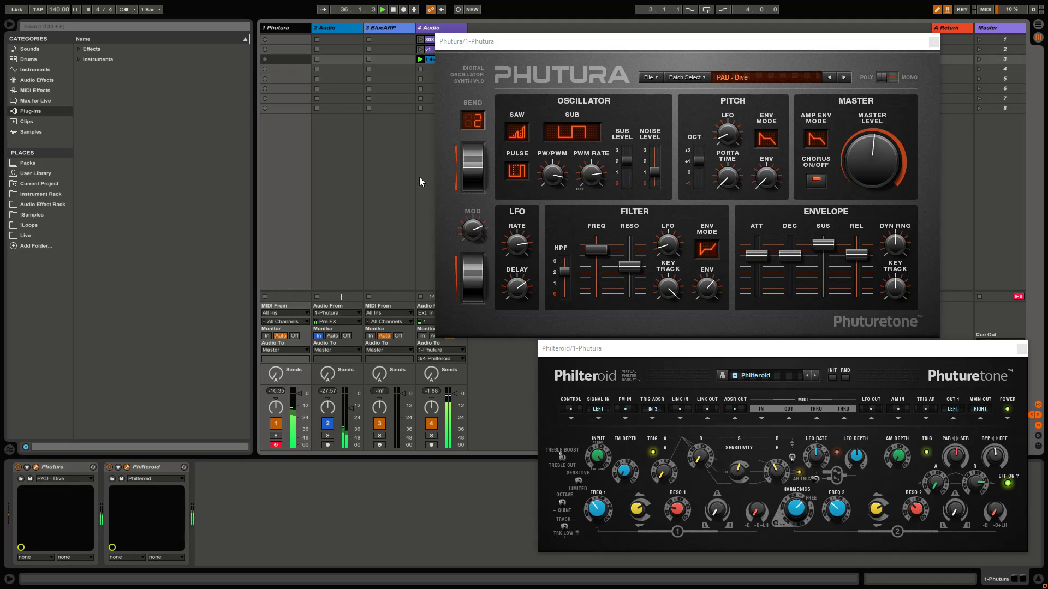
left_click_drag(776, 350, 662, 351)
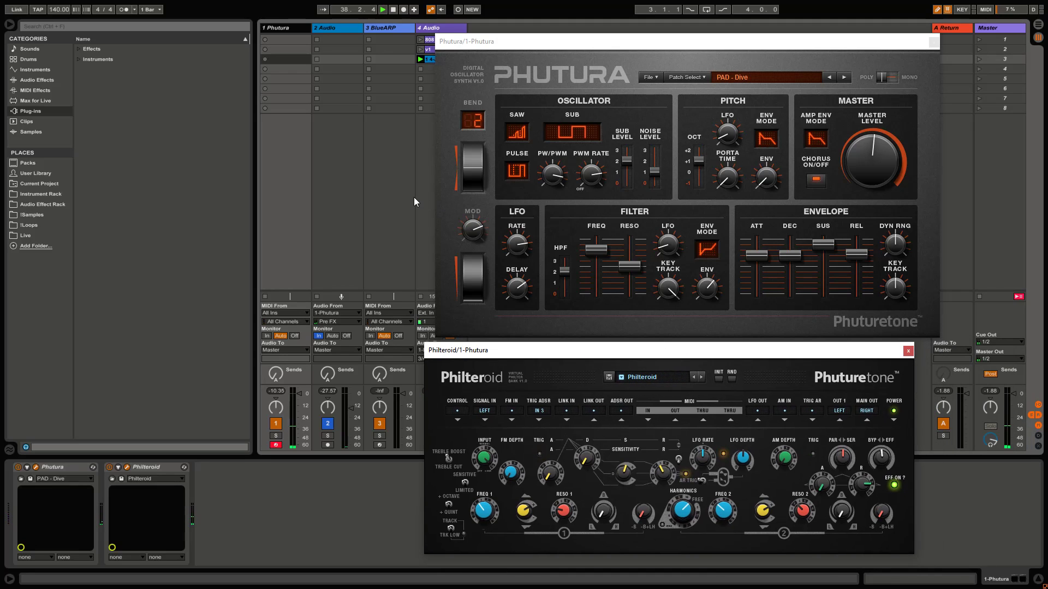
Open the Live set YT Phutura Arp.als without saving the current set.
key("ctrl+o")
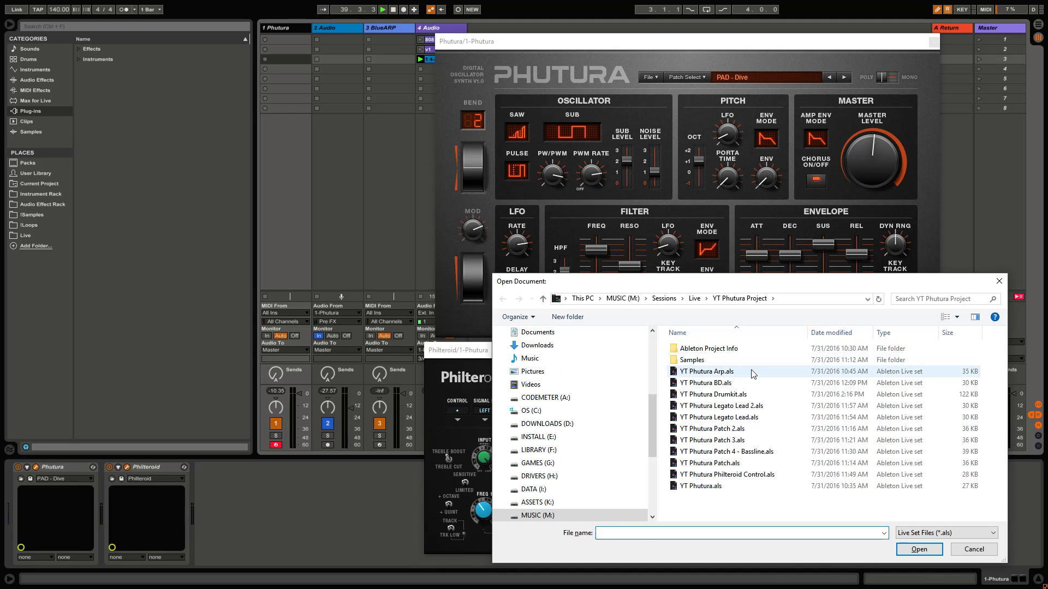
double_click(751, 371)
left_click(533, 317)
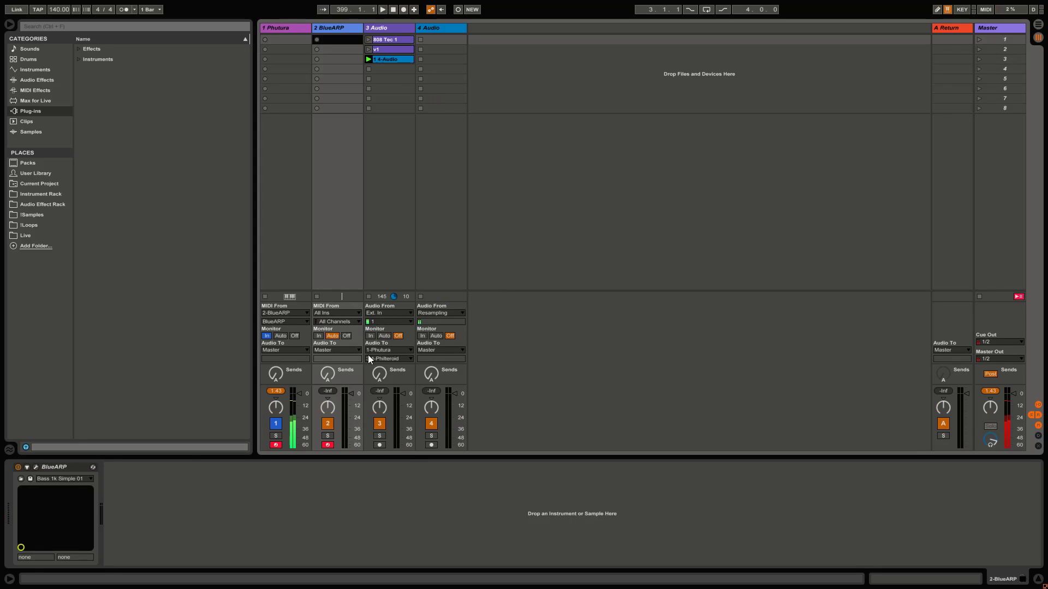
Open the BlueARP window from track 2, move it clear of the tracks and play a test note through the arpeggiator.
left_click(332, 27)
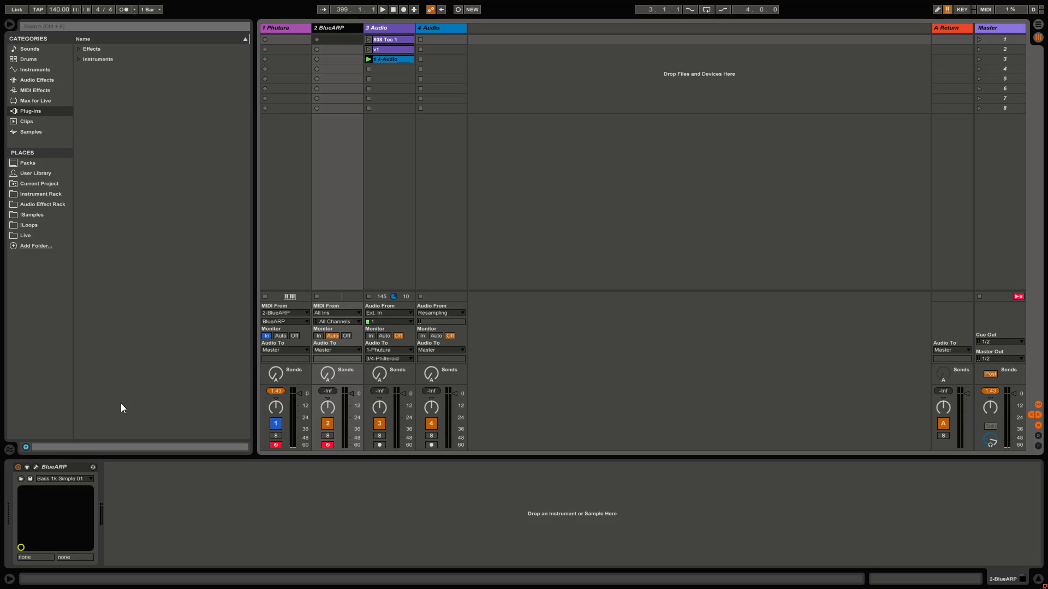
left_click(35, 467)
left_click_drag(386, 221, 823, 123)
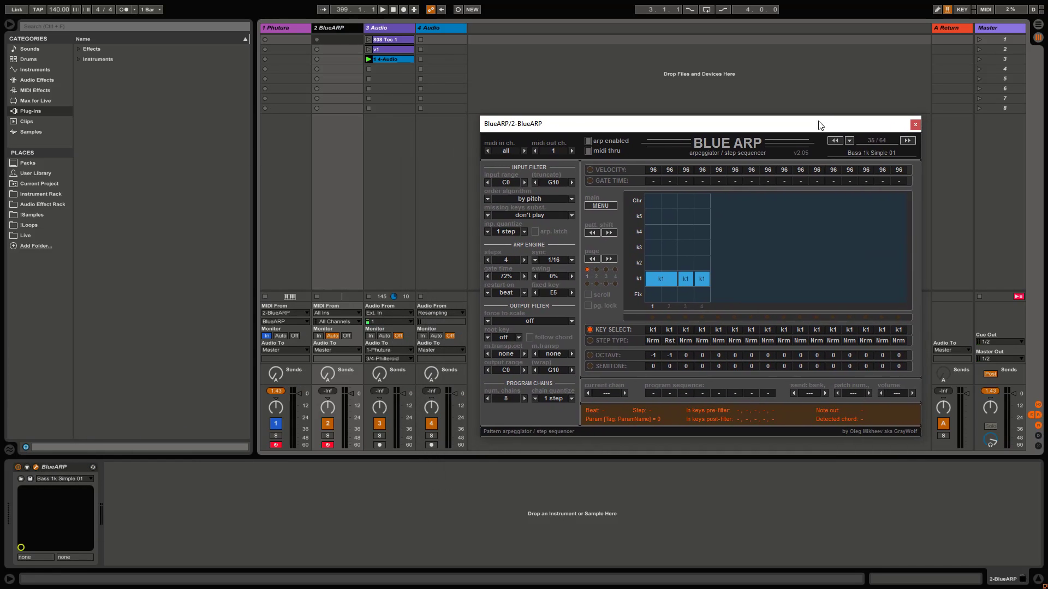
key("s")
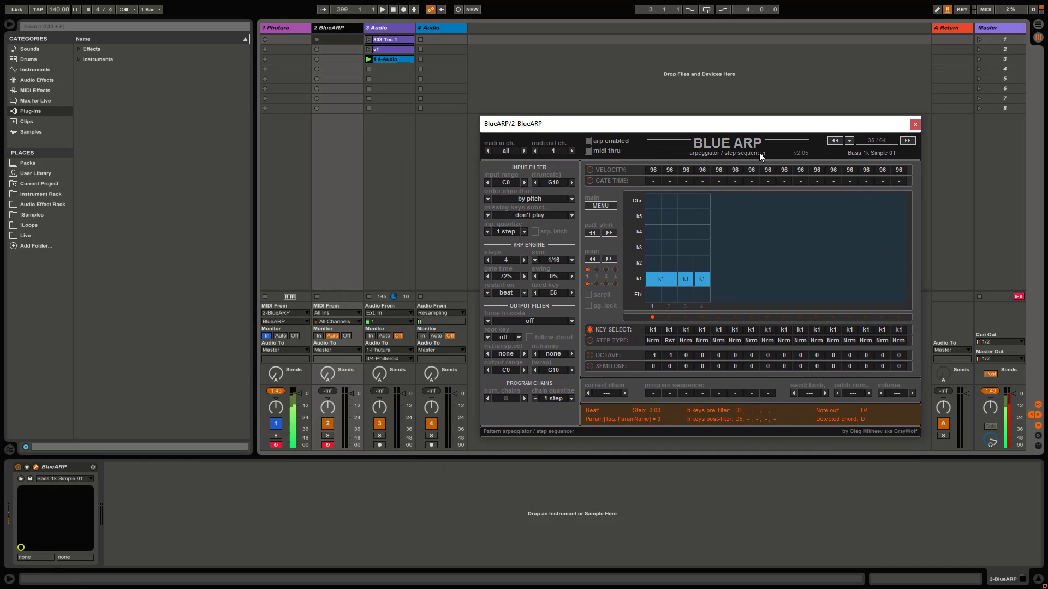
View the BlueARP main menu's developer website entry, close the menu and shift the plug-in window slightly.
left_click(607, 206)
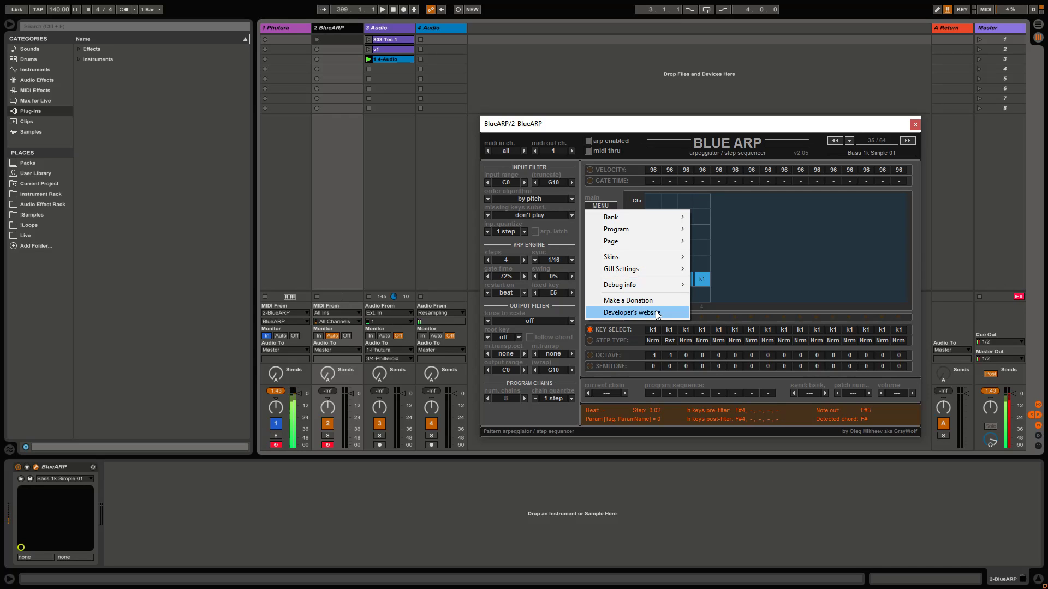
left_click(771, 125)
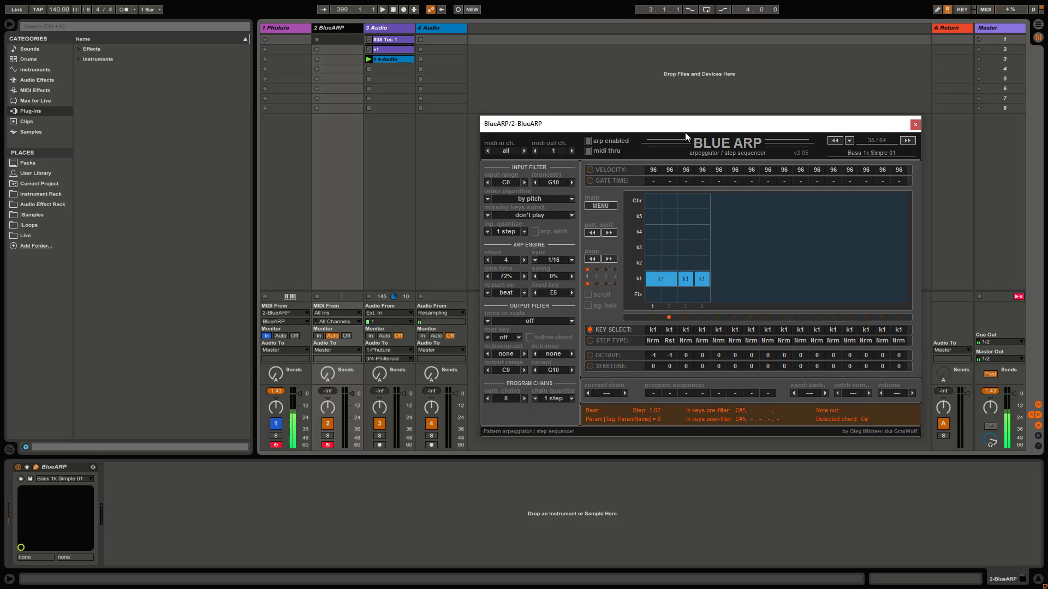
mouse_move(688, 128)
left_mouse_down()
mouse_move(704, 121)
mouse_move(696, 123)
left_mouse_up()
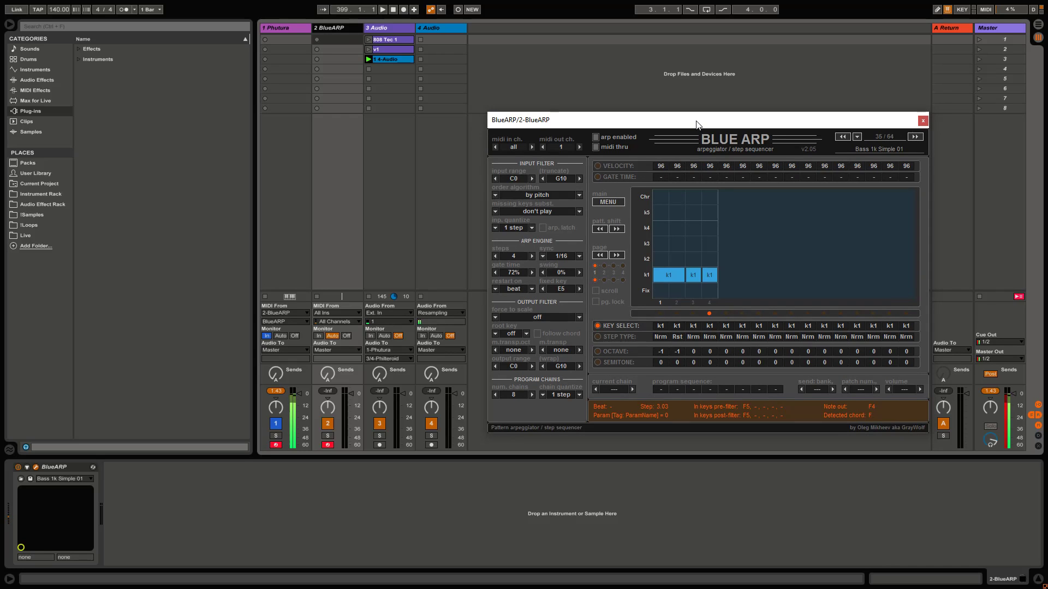
Examine how the Phutura track receives MIDI from the 2-BlueARP track and its BlueARP channel.
left_click(298, 28)
left_click(347, 27)
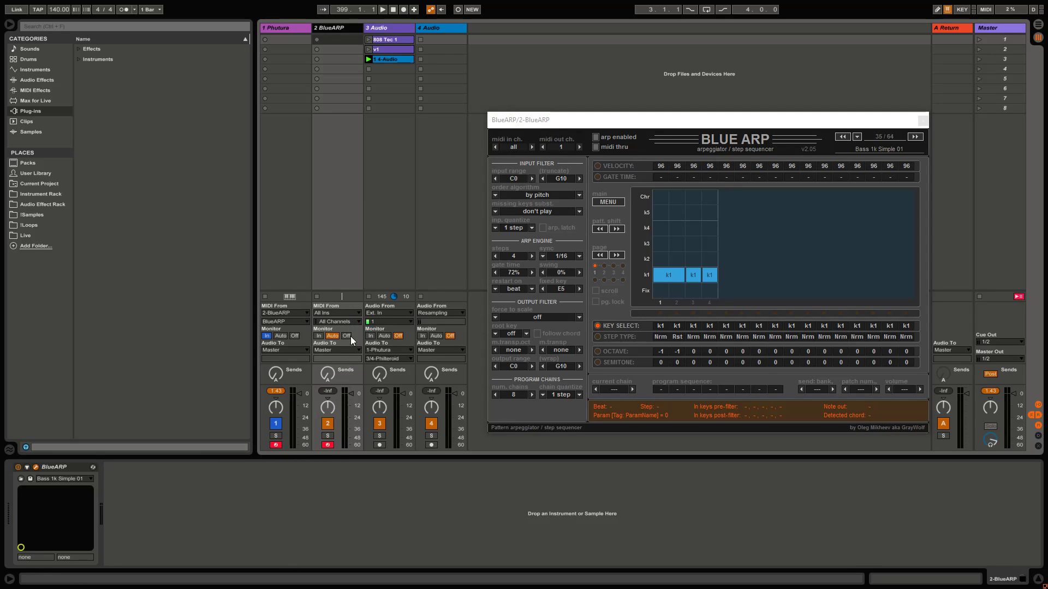
left_click(302, 313)
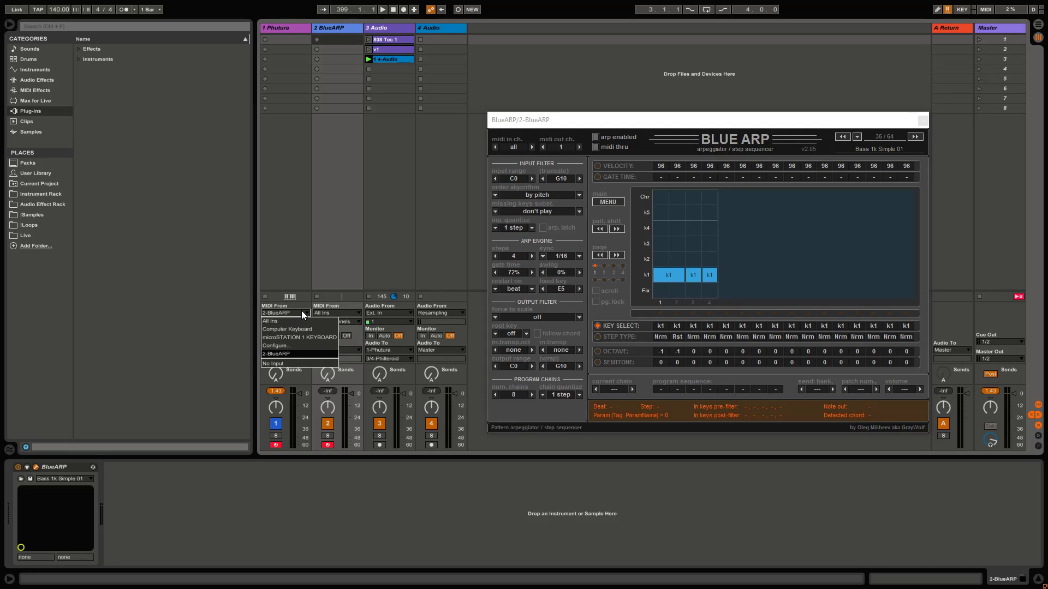
left_click(301, 310)
left_click(299, 321)
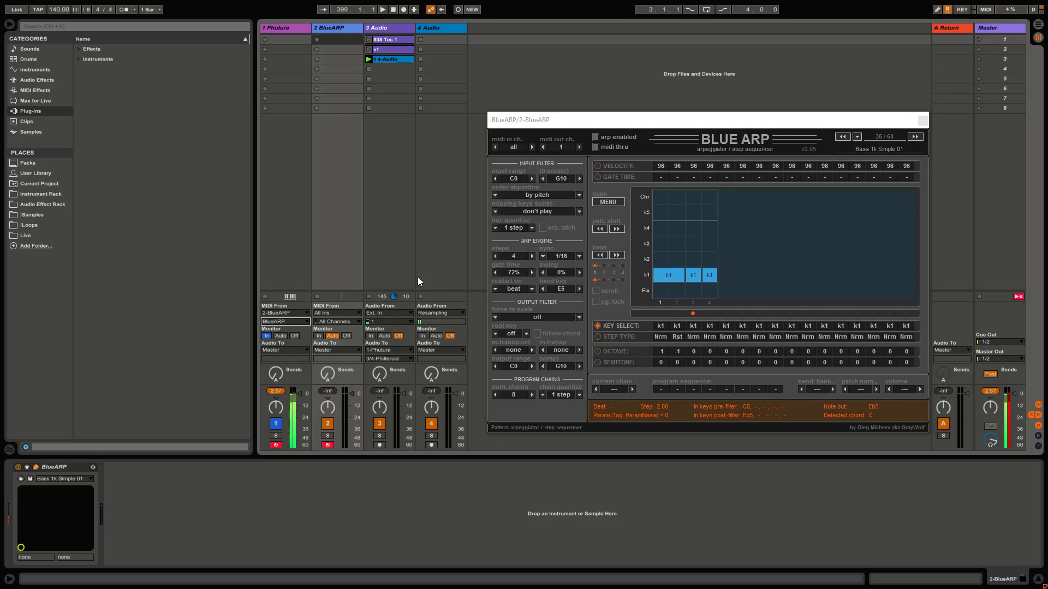
Open the Phutura window from track 1, position it beside the BlueARP window to view the patch, and close it.
left_click(287, 28)
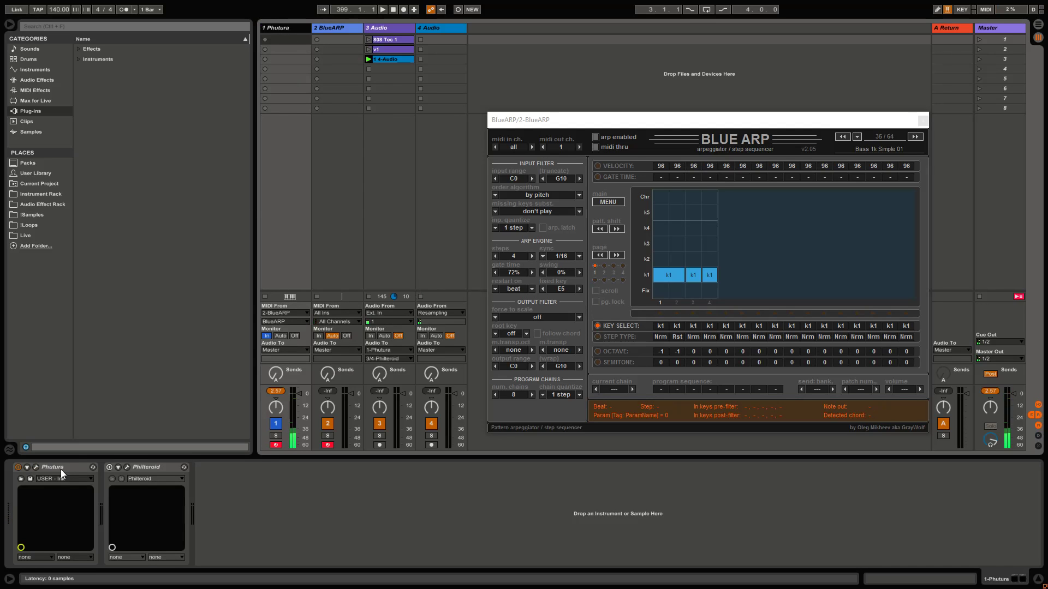
left_click_drag(589, 25, 273, 125)
left_click_drag(408, 128, 465, 143)
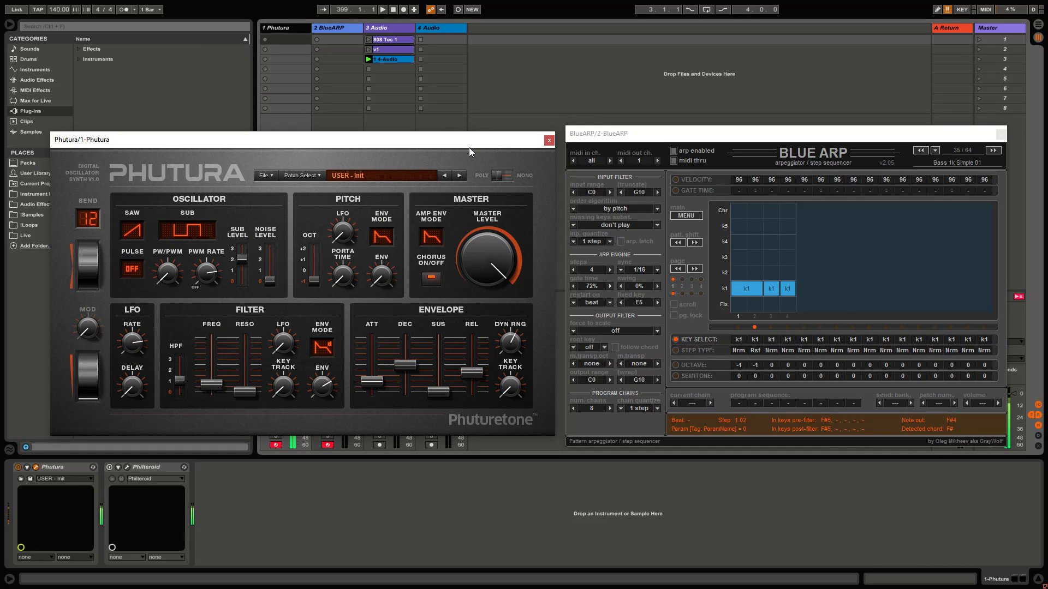
left_click(549, 140)
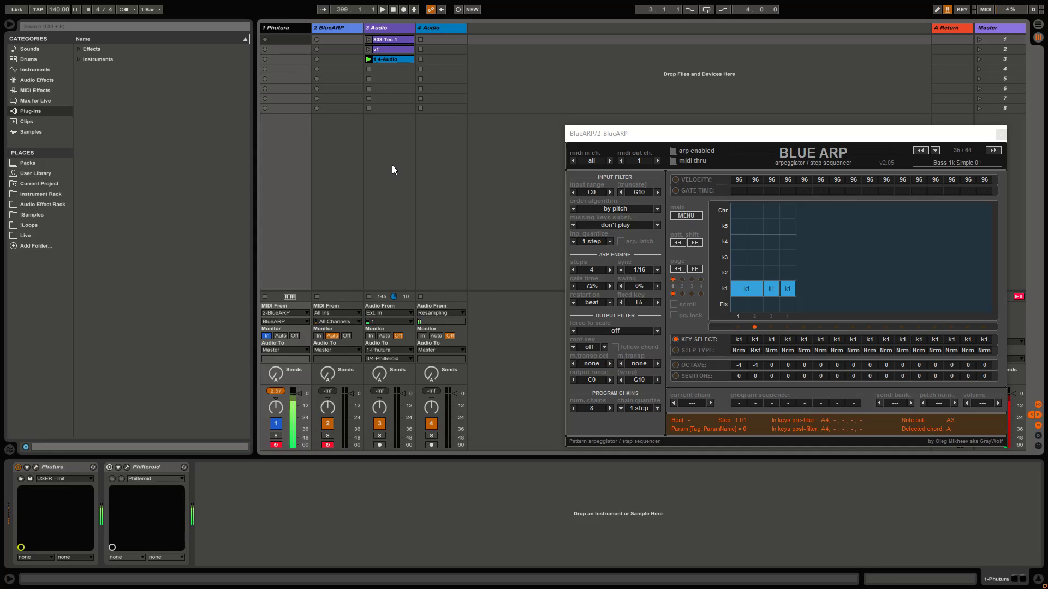
Switch on the Philteroid effect on the Phutura track and select the 3 Audio track.
left_click(110, 467)
left_click(110, 467)
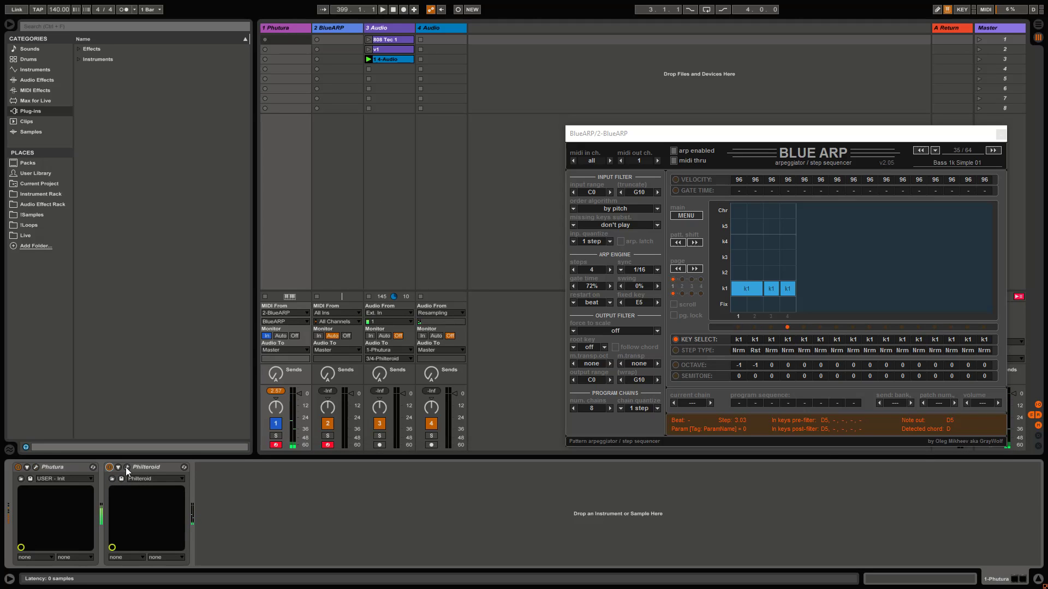
left_click(347, 32)
left_click(392, 29)
Open the Live set YT Phutura Patch 2.als without saving the current set.
key("ctrl+o")
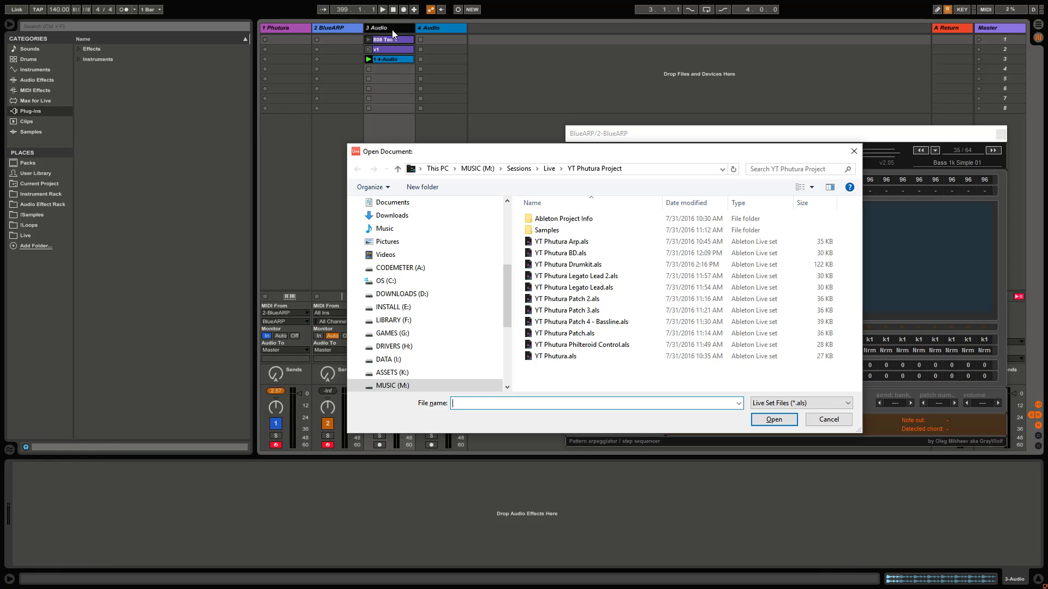
double_click(643, 301)
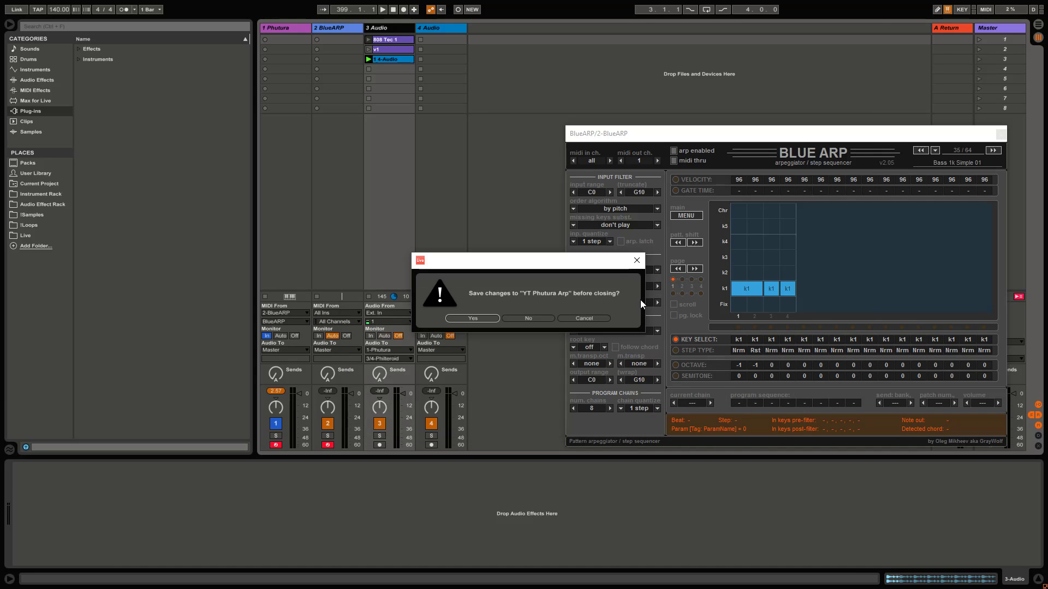
left_click(529, 320)
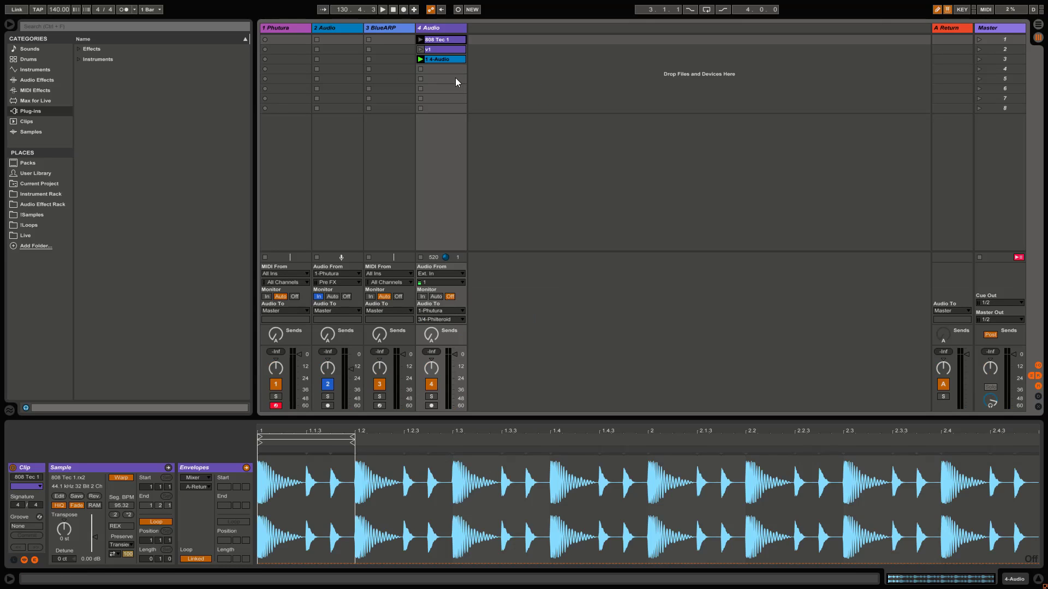
Open the Phutura window from track 1 and start playback of the set.
left_click(286, 31)
left_click(275, 27)
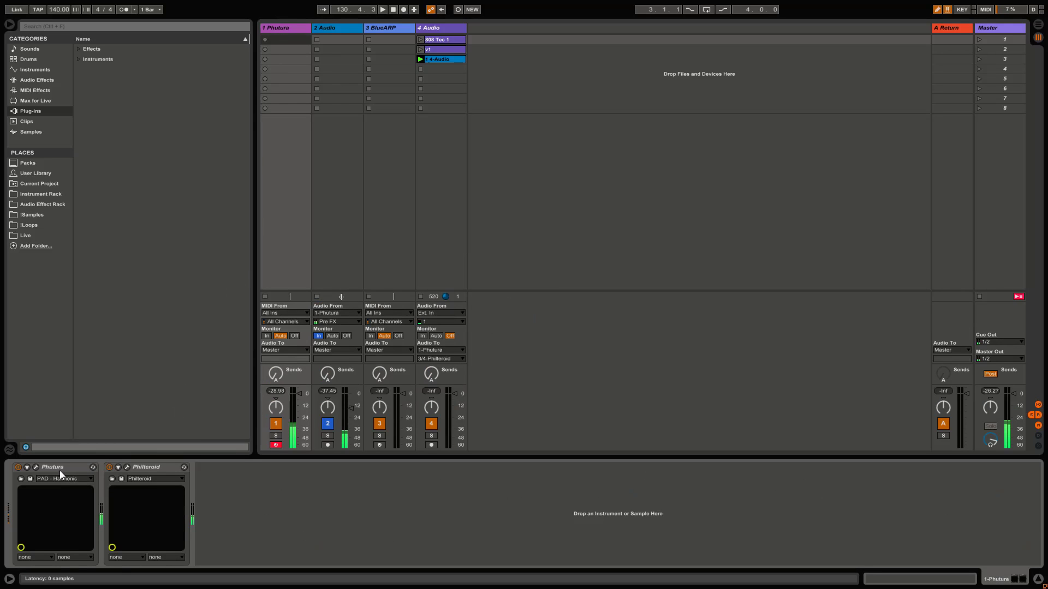
left_click(35, 467)
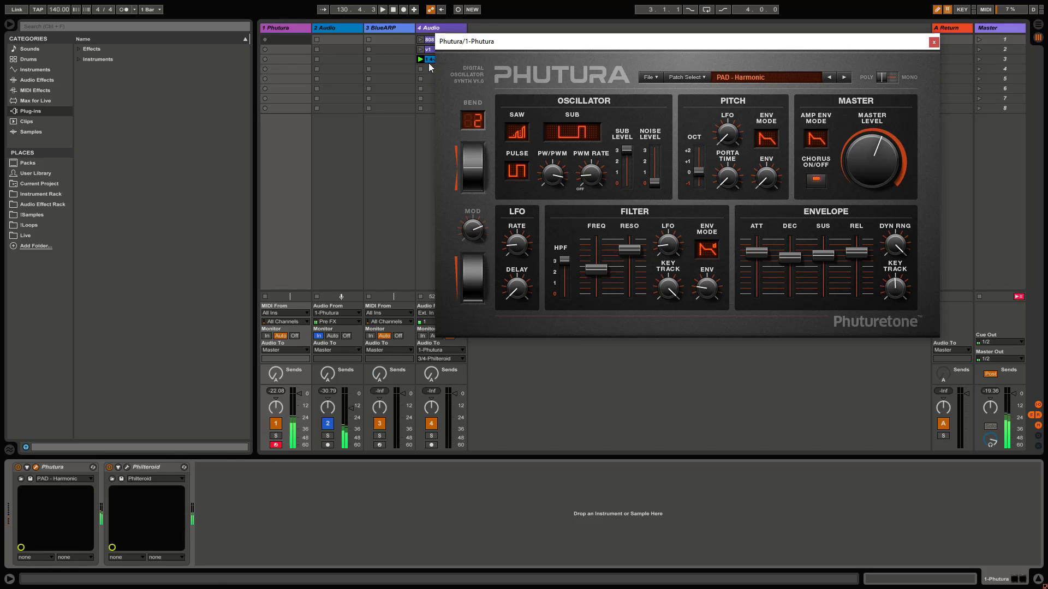
left_click(383, 12)
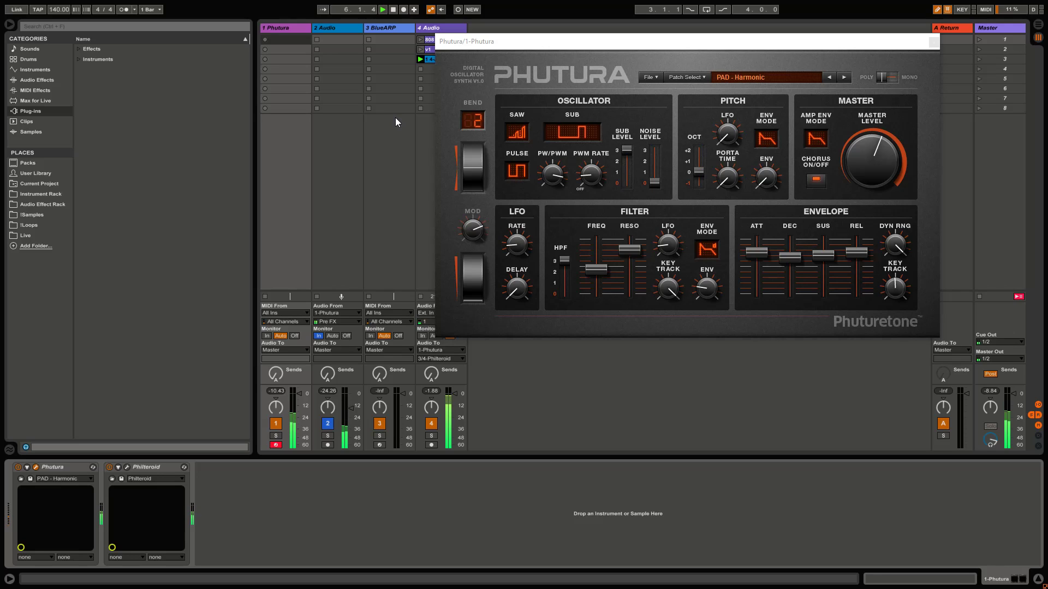
Open the Philteroid window, arrange it below the Phutura window clear of the tracks, and select the 4 Audio track.
left_click_drag(570, 41, 619, 109)
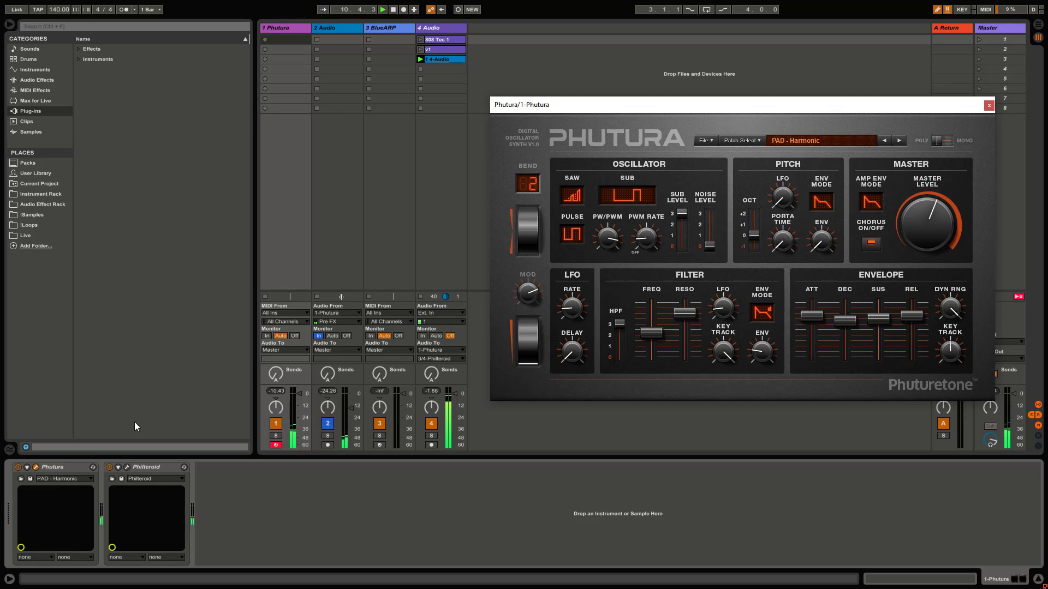
left_click(126, 466)
left_click_drag(735, 108, 715, 39)
left_click(444, 30)
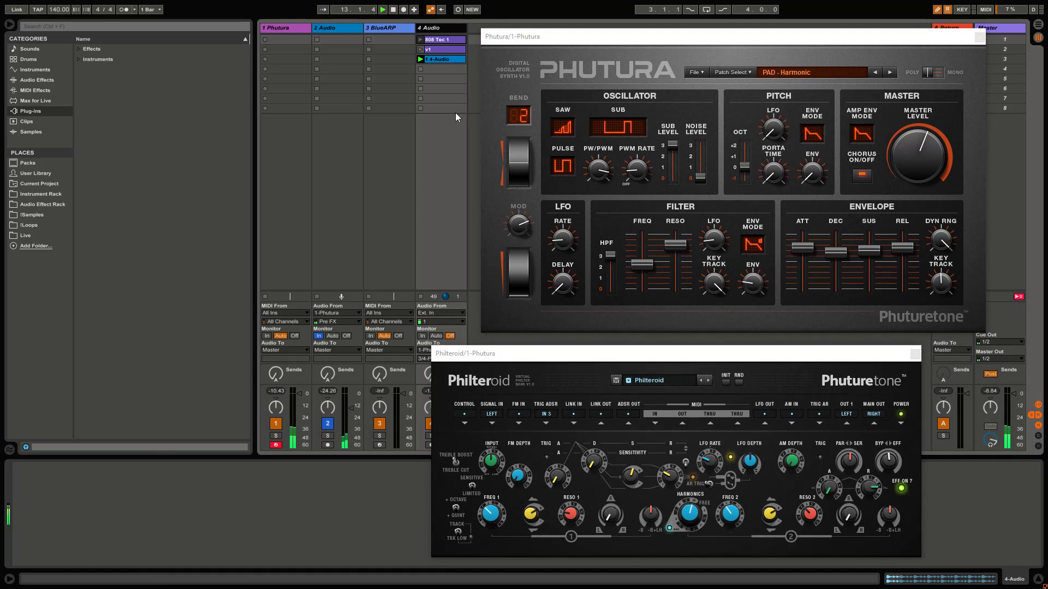
left_click_drag(501, 360, 546, 361)
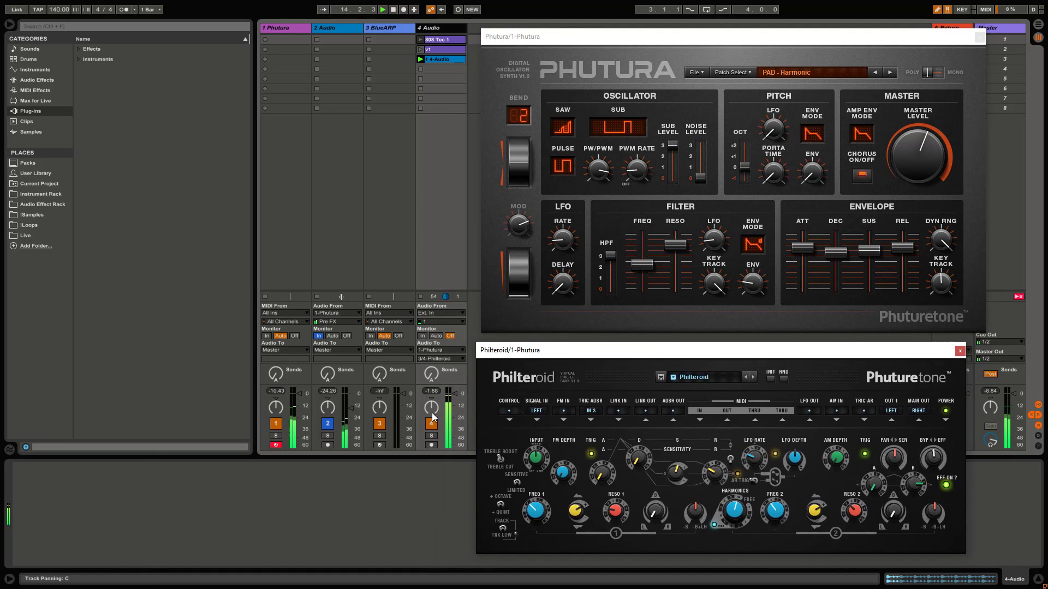
Raise the 4 Audio track's send A almost to maximum and launch its clips v1, 808 Tec 1 and 1 4-Audio in turn.
left_click(431, 375)
left_click_drag(431, 375, 431, 344)
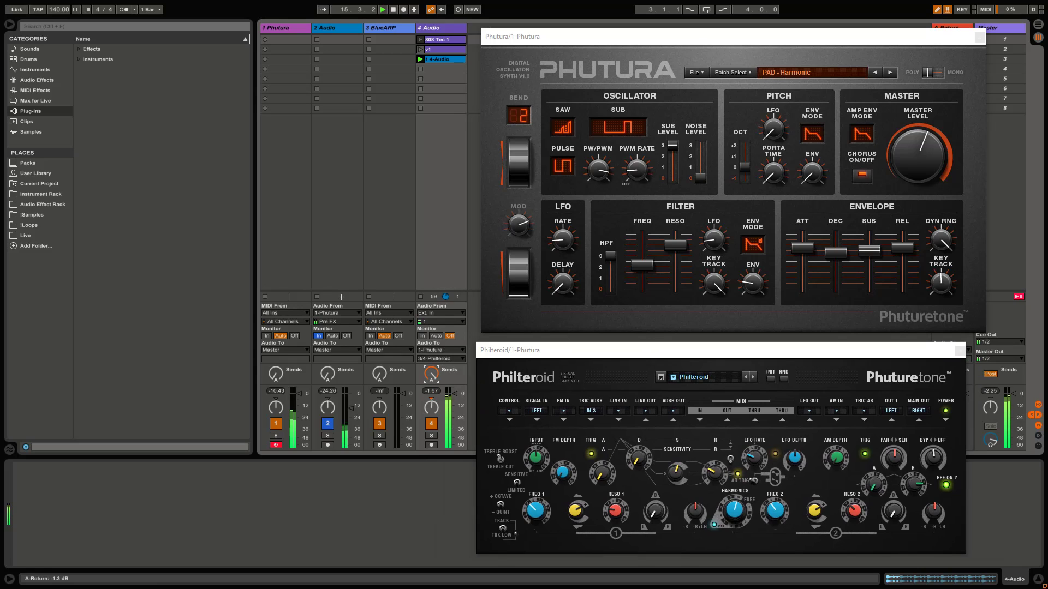
left_click(420, 49)
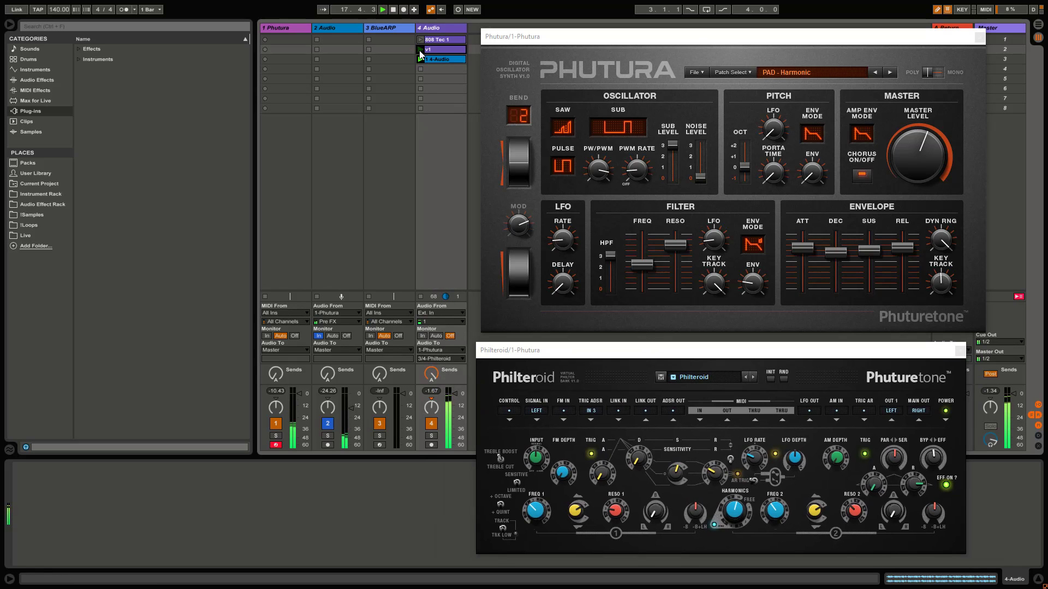
left_click(420, 39)
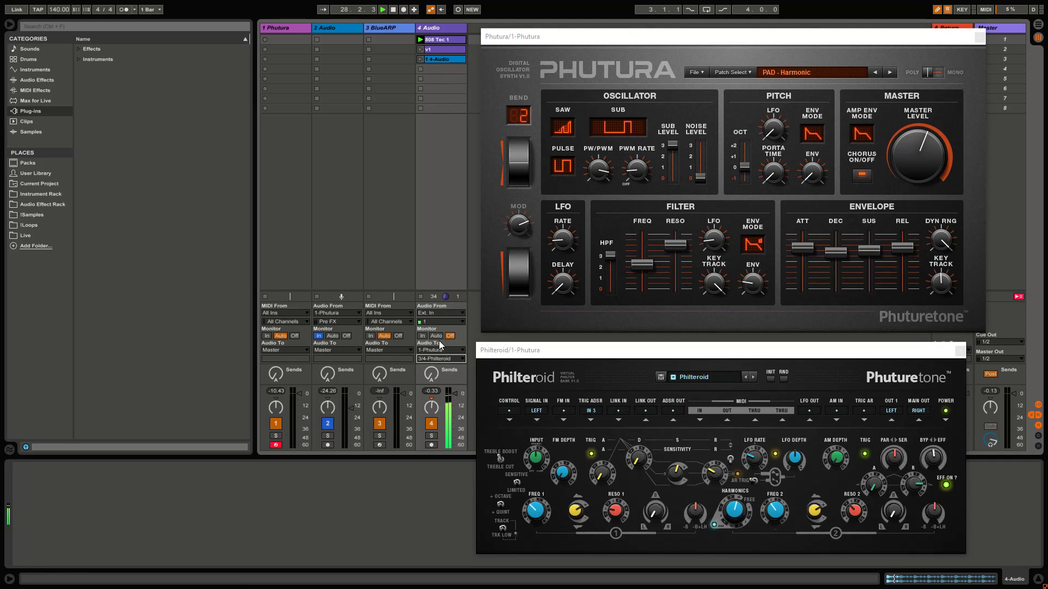
left_click(420, 59)
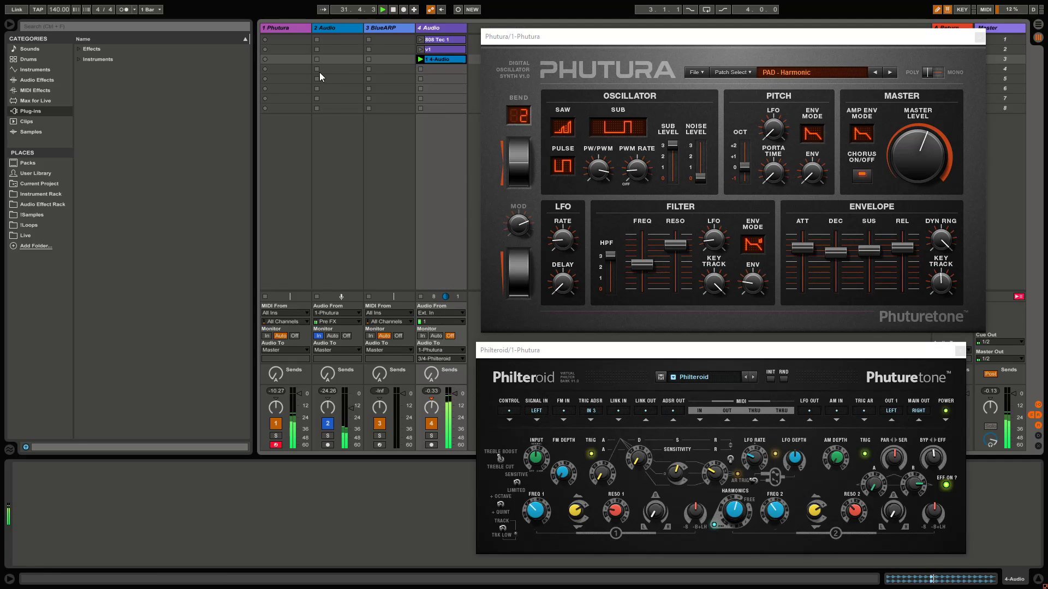
Open the Live set YT Phutura Patch 3.als without saving the current set.
key("ctrl+o")
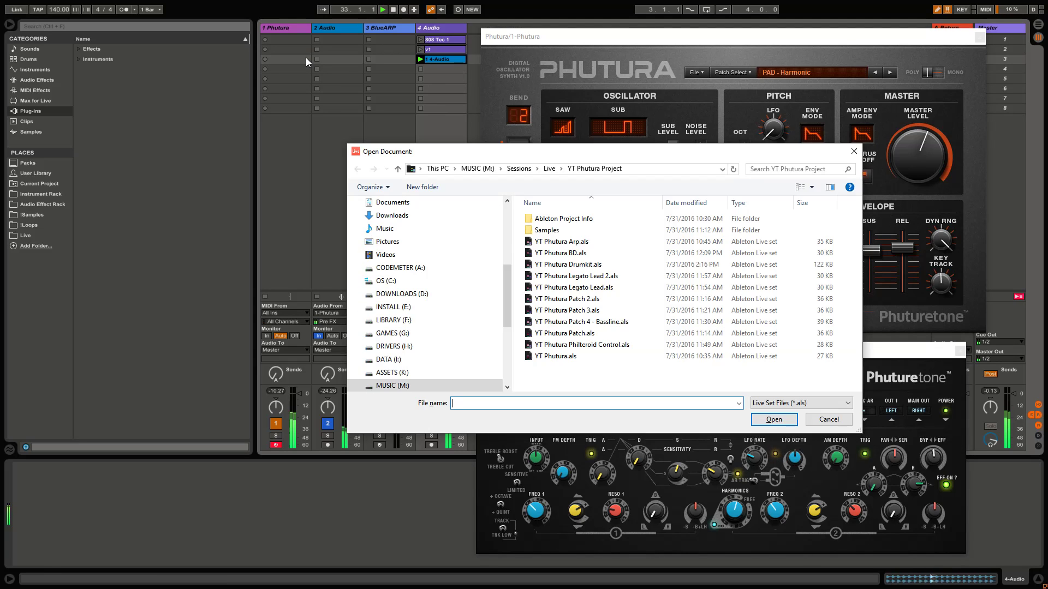
double_click(595, 310)
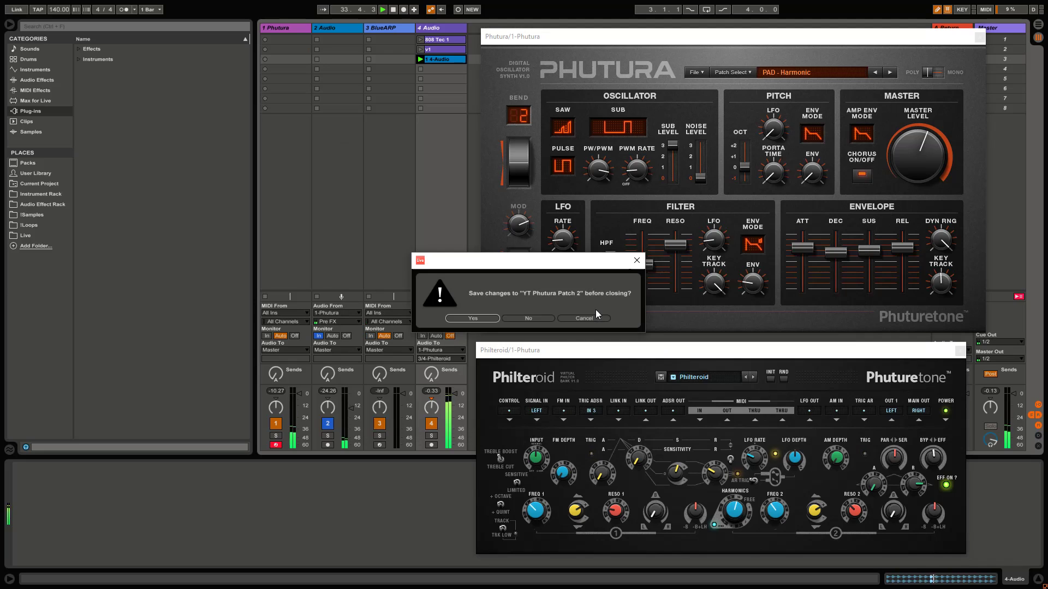
left_click(533, 309)
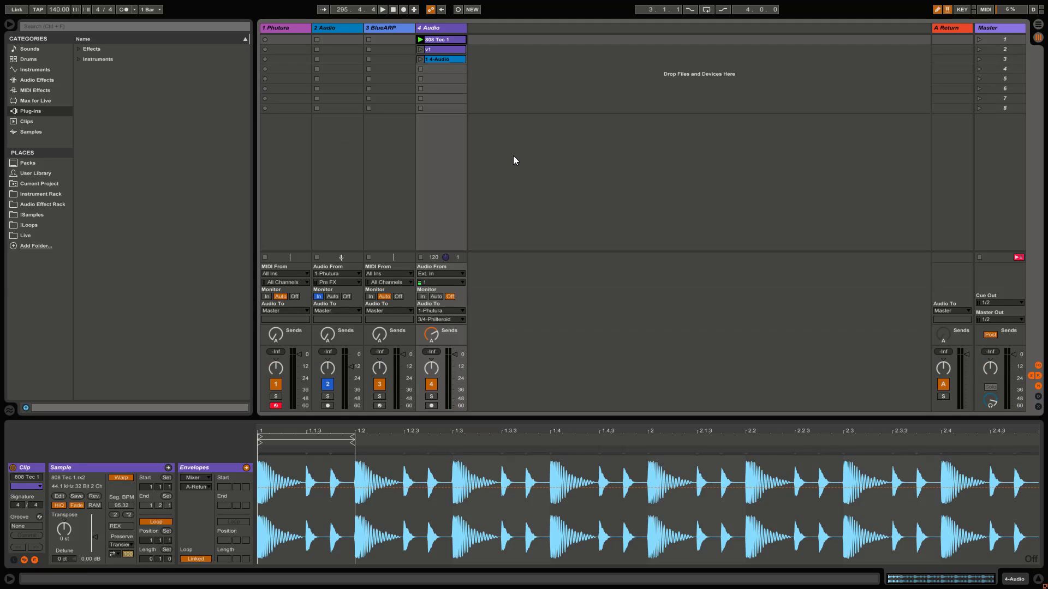
Play the set, open the Phutura window from track 1 and stop playback.
left_click(297, 28)
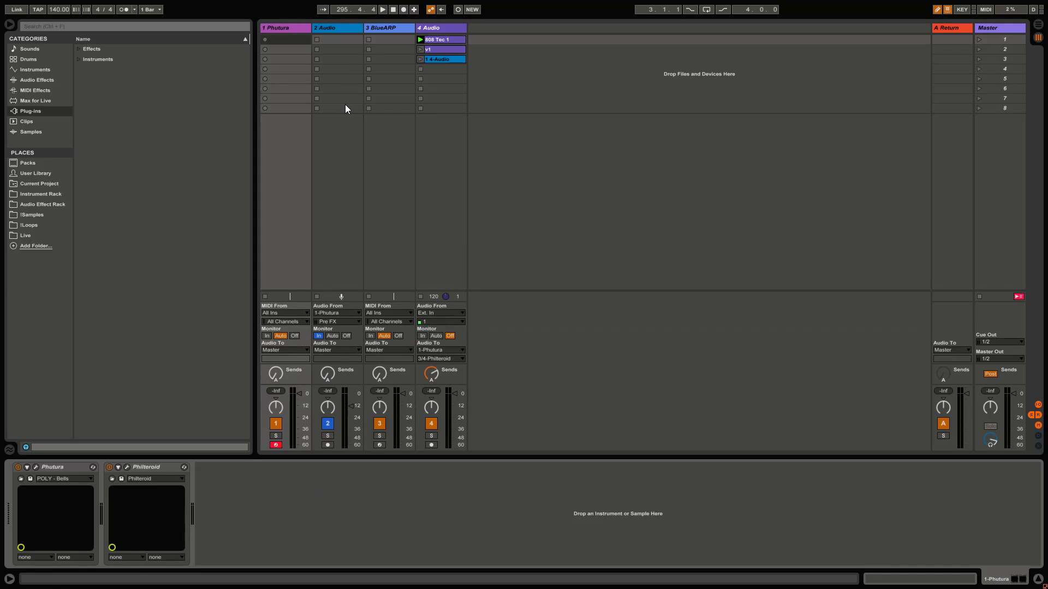
left_click(383, 9)
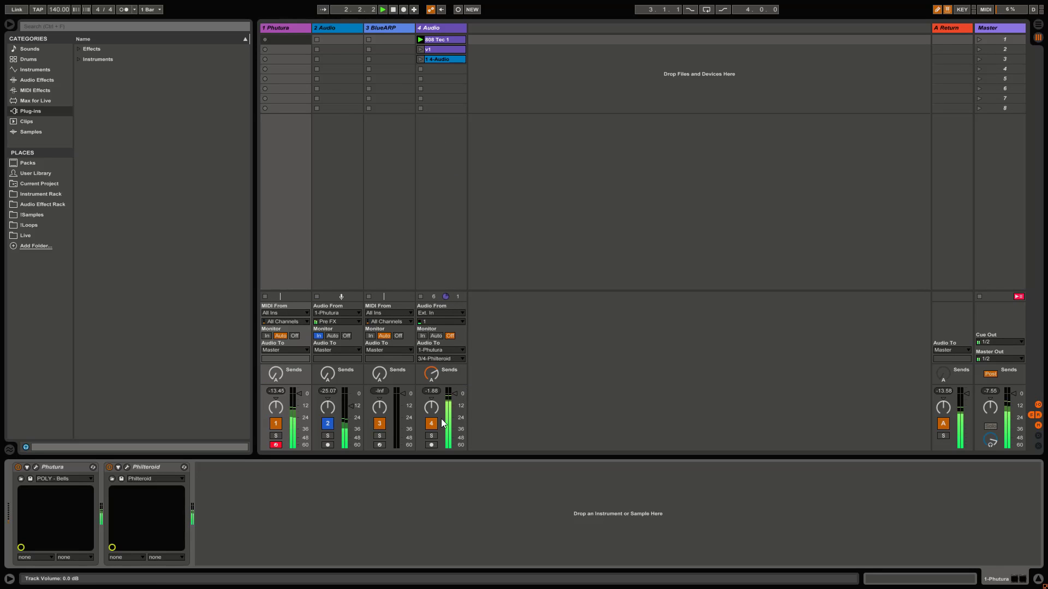
left_click(36, 467)
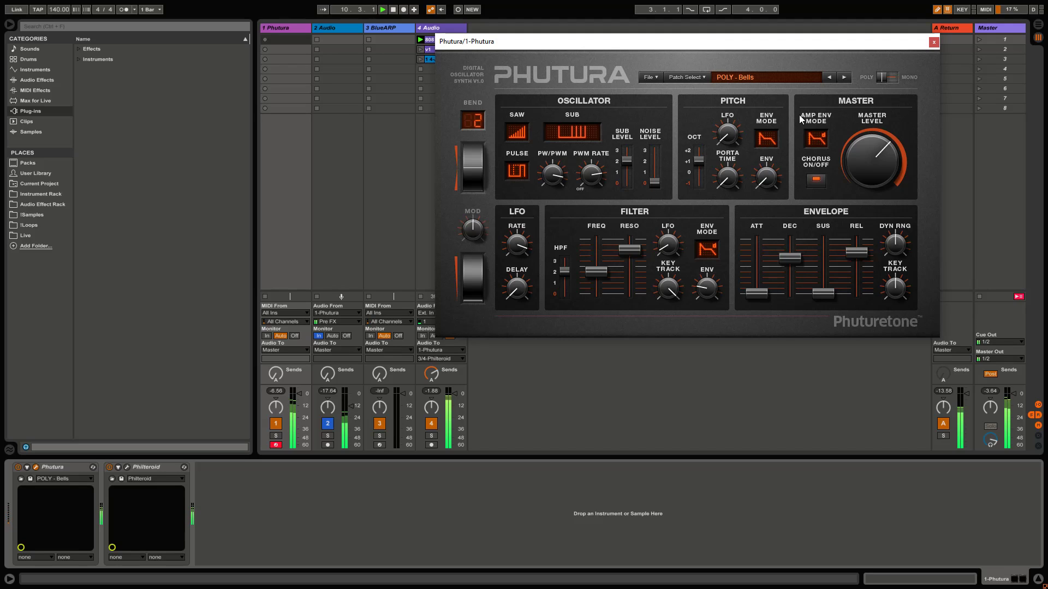
left_click(393, 12)
Bypass the Philteroid to hear the Phutura patch alone, move the Phutura window lower, and switch the effect back on.
left_click(108, 467)
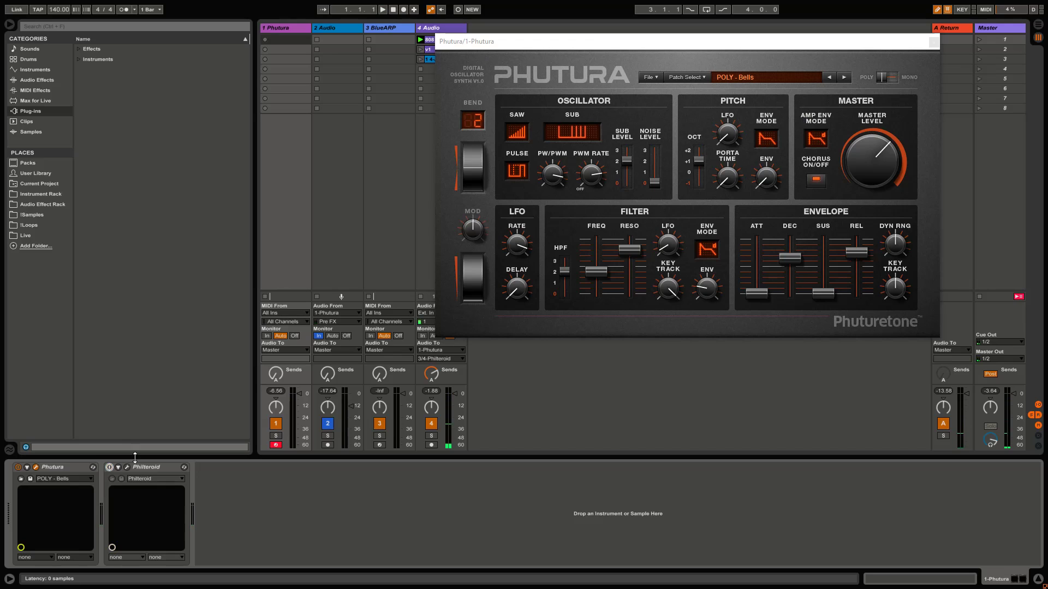
left_click_drag(768, 47, 698, 133)
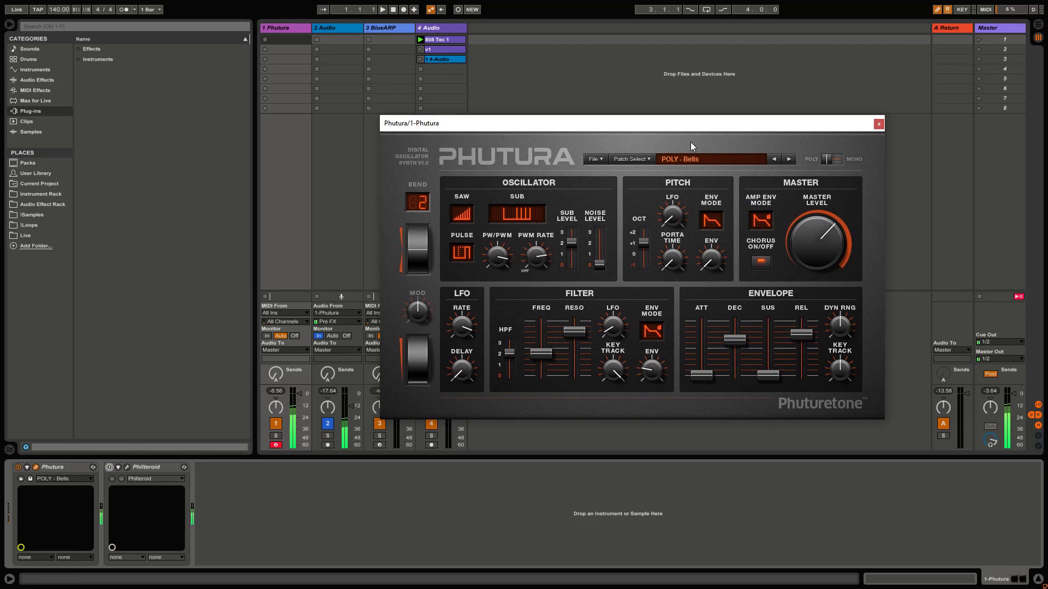
left_click(109, 468)
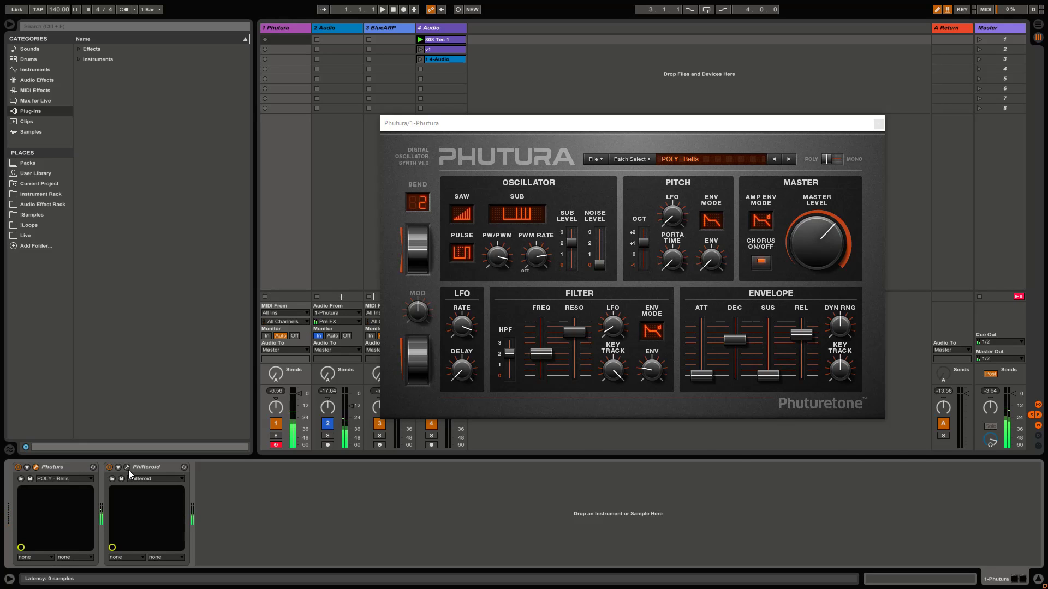
Open the Philteroid window and view its Dual Mono and Stereo output modes, keeping Stereo.
left_click(127, 467)
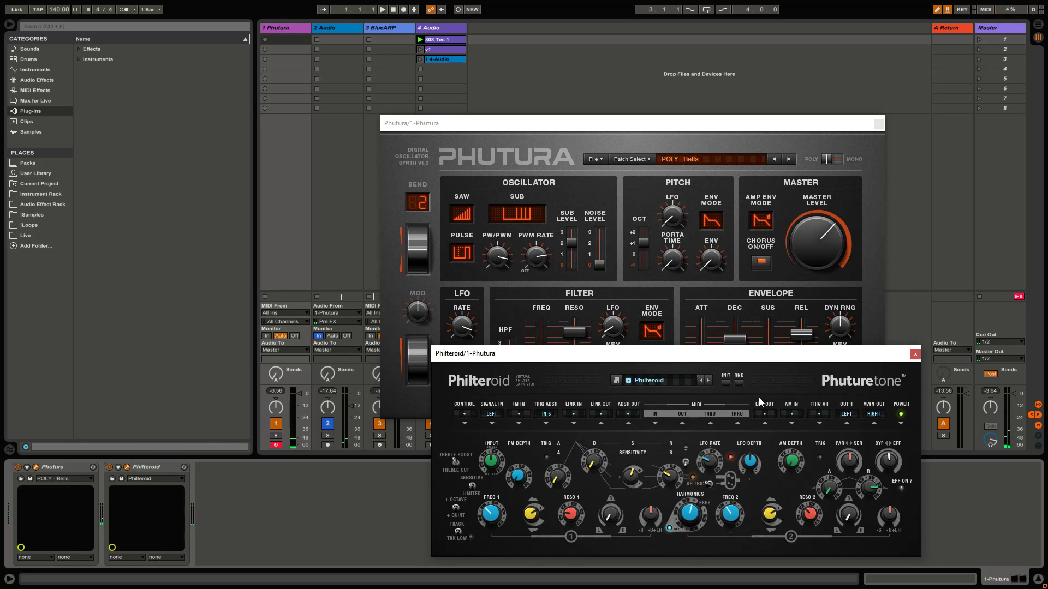
left_click(886, 409)
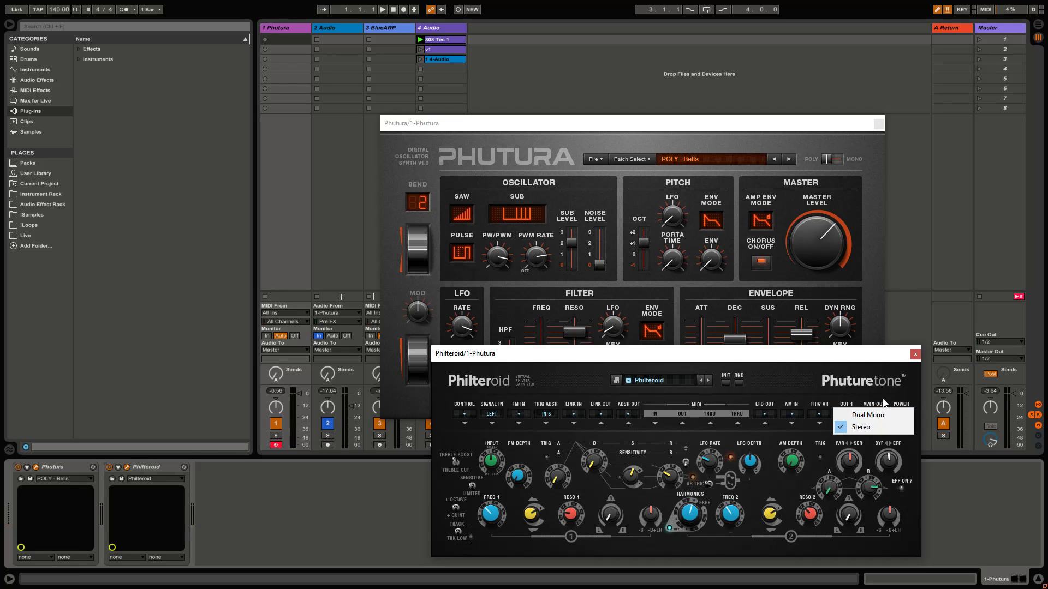
left_click(868, 427)
left_click(875, 413)
left_click(879, 388)
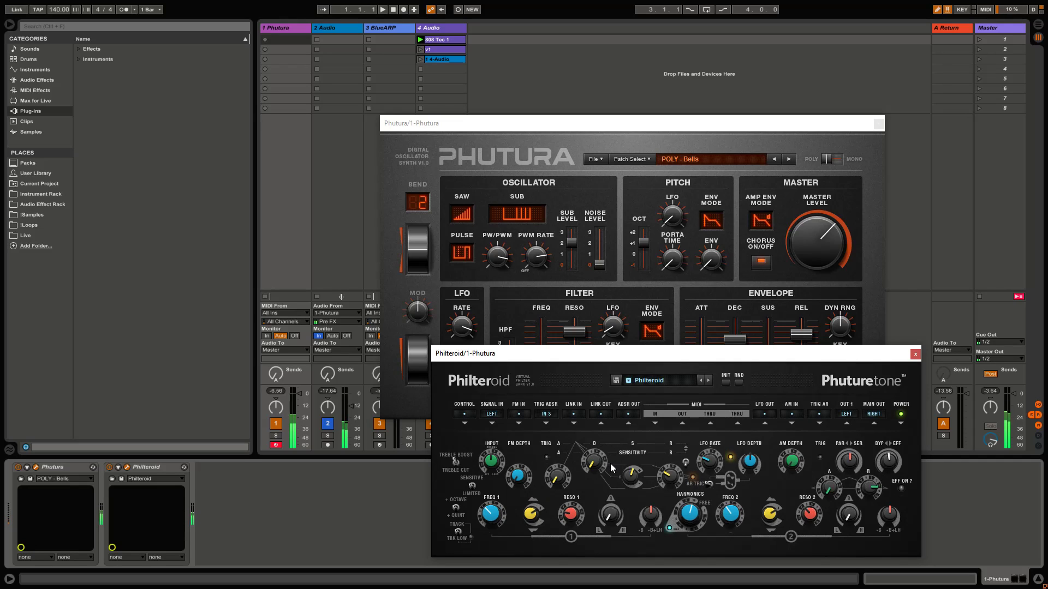
Check the Philteroid's Link In and Link Out routing and move the Phutura window above the Philteroid panel.
left_click(573, 414)
left_click(602, 415)
left_click(607, 415)
left_click_drag(653, 127, 697, 71)
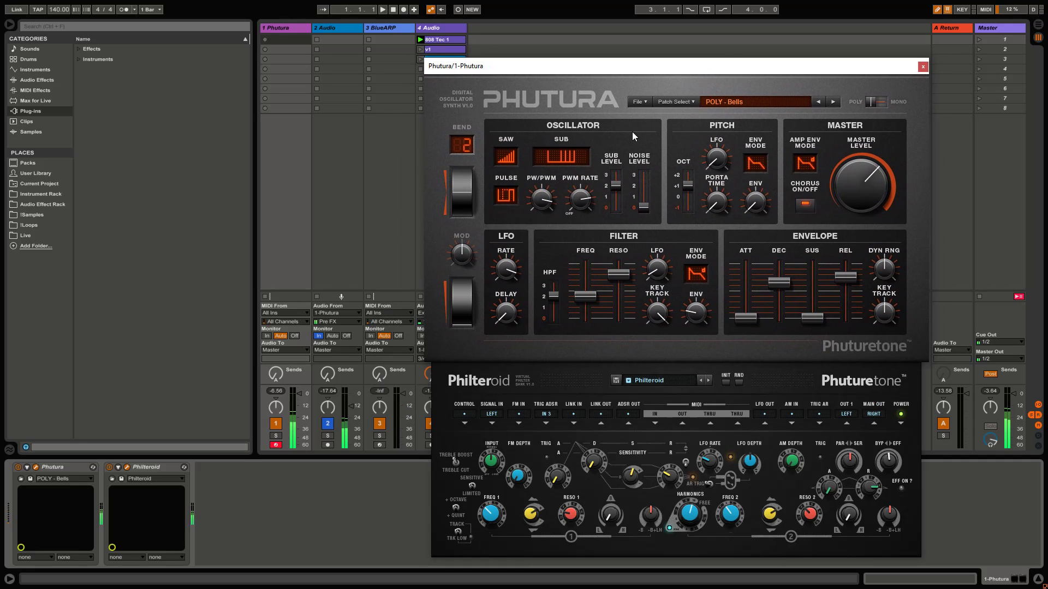
Audition the Phutura patches POLY - Chemical, POLY - Five, POLY - Freedom and POLY - Highway, and load SYNTH - Traveler.
left_click(701, 101)
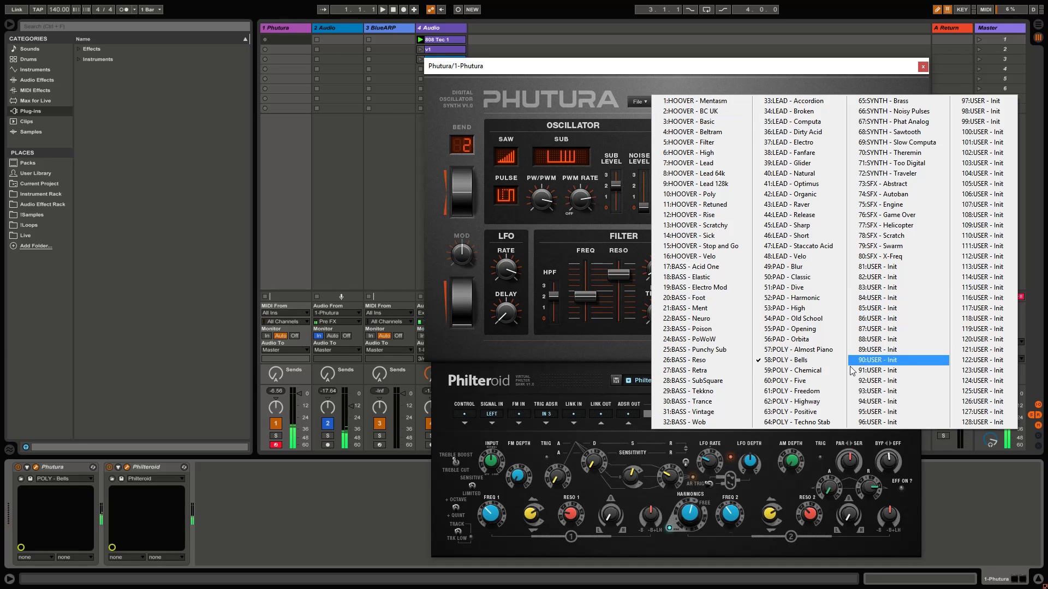
left_click(819, 370)
left_click(833, 103)
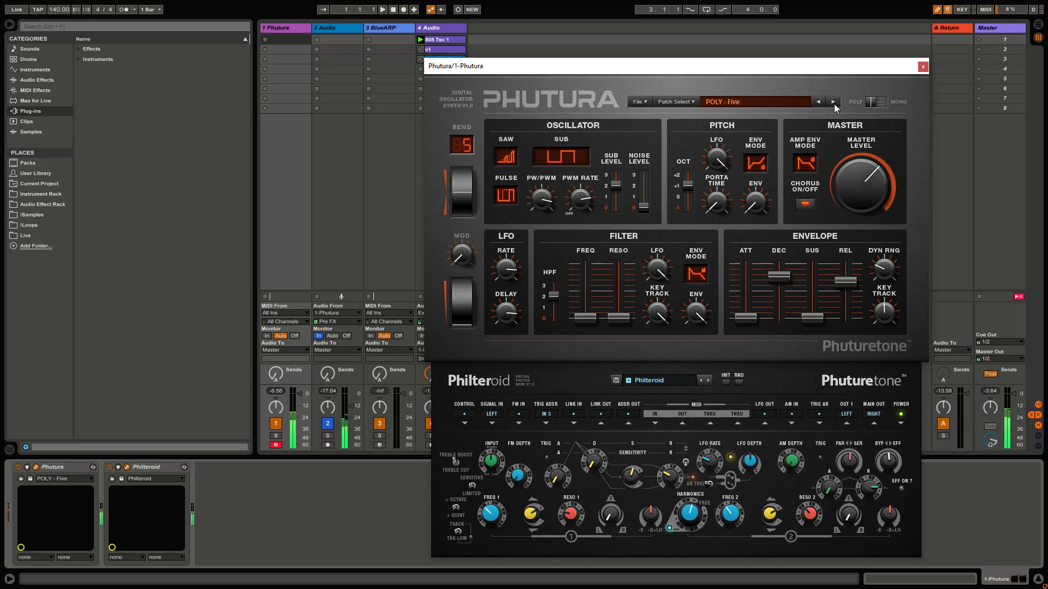
left_click(834, 104)
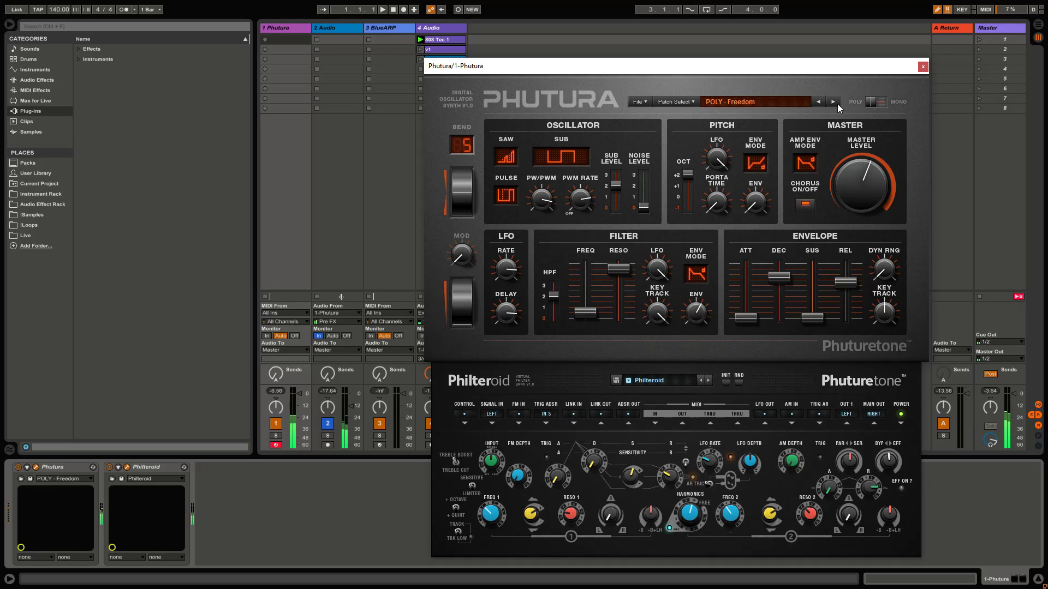
left_click(837, 104)
left_click(778, 106)
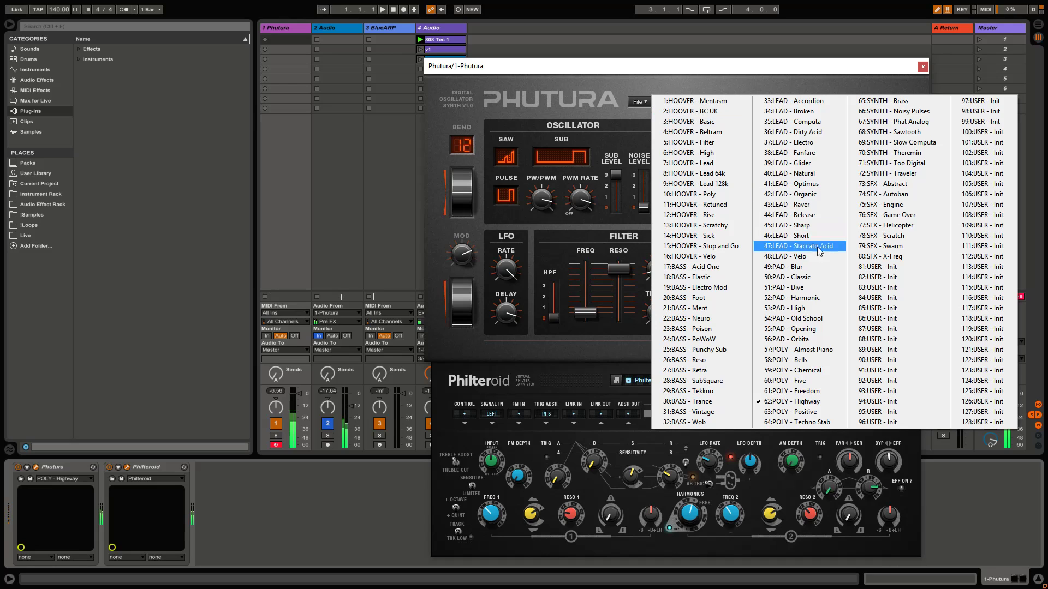
left_click(918, 173)
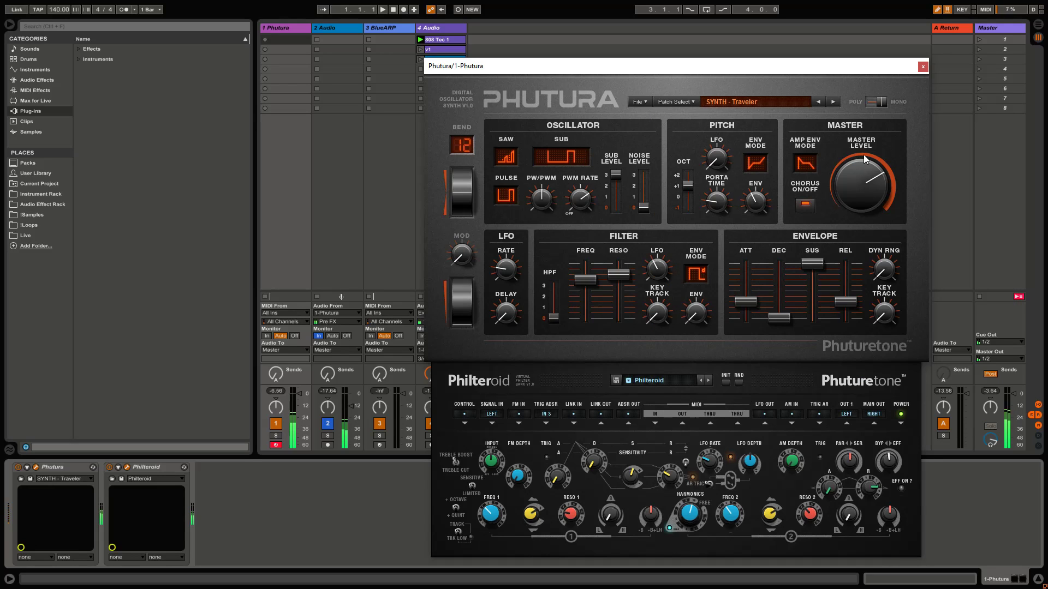
Step back through the Phutura SYNTH patches, auditioning Theremin, Slow Computa, Noisy Pulses and Brass.
left_click(819, 102)
left_click(819, 102)
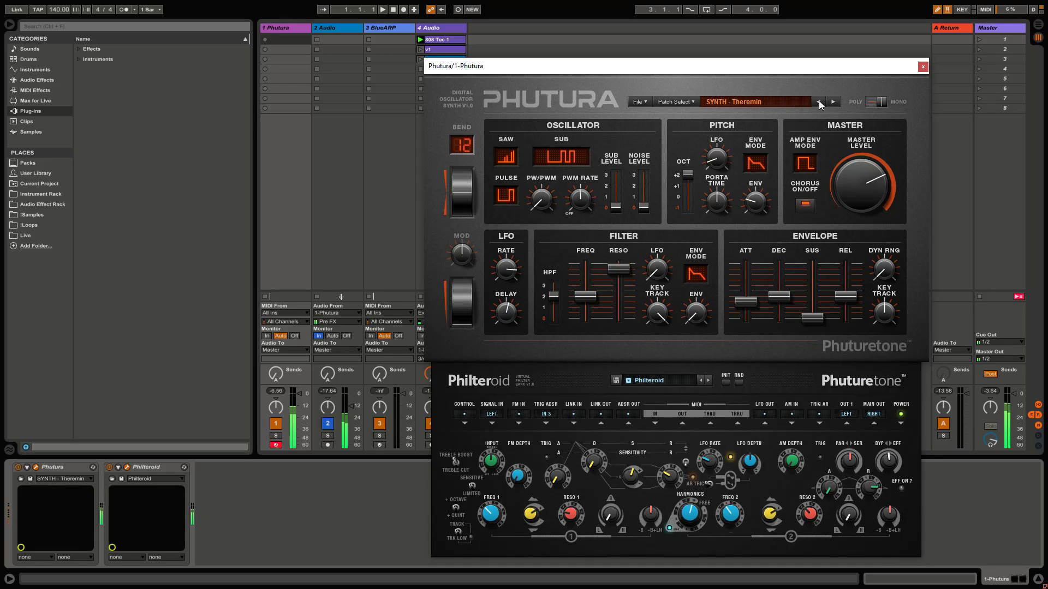
left_click(818, 102)
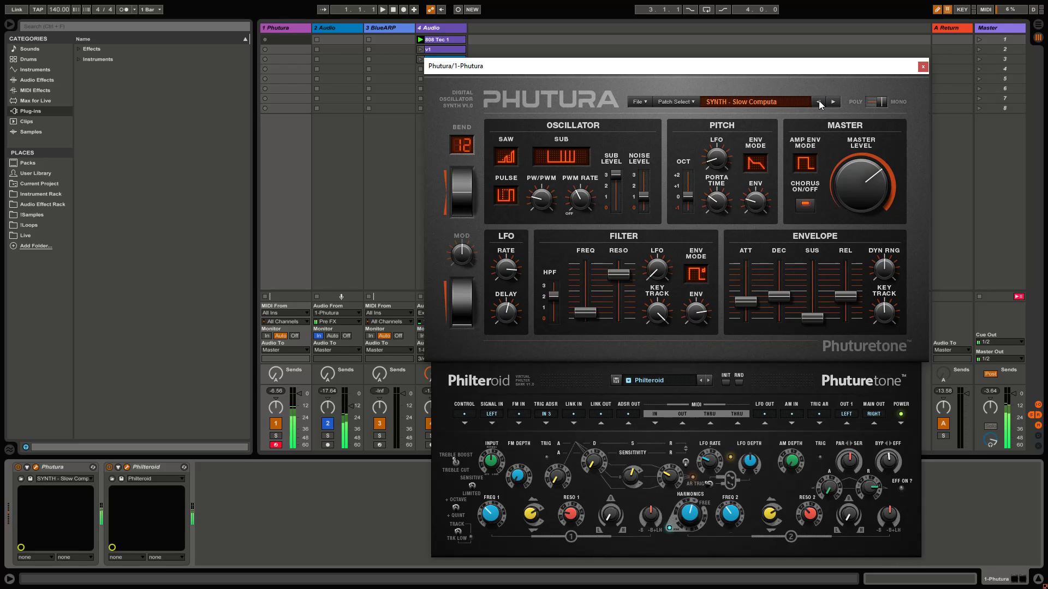
left_click(819, 101)
left_click(819, 102)
left_click(818, 101)
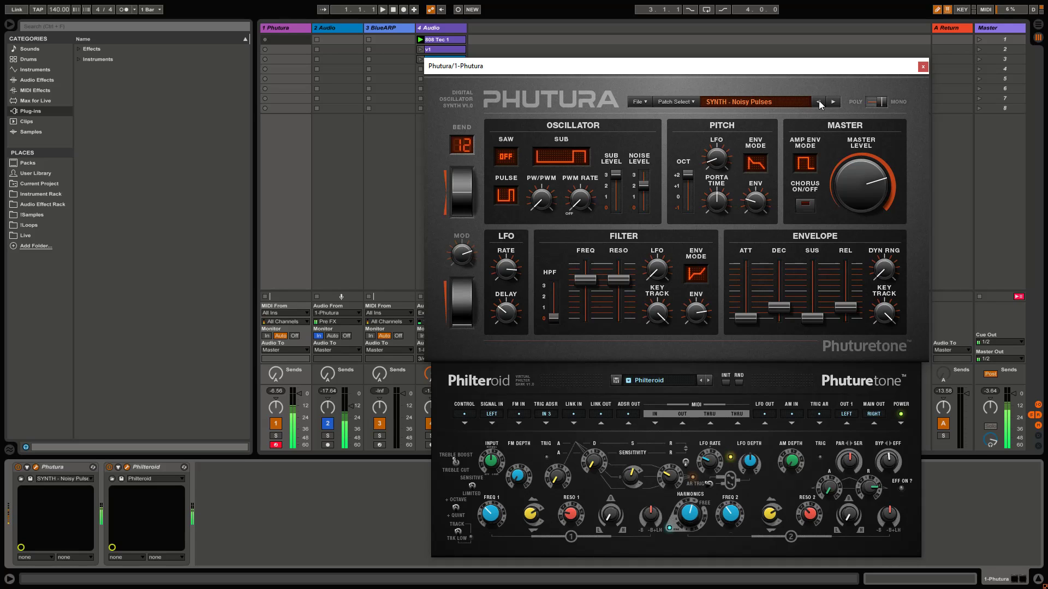
left_click(819, 102)
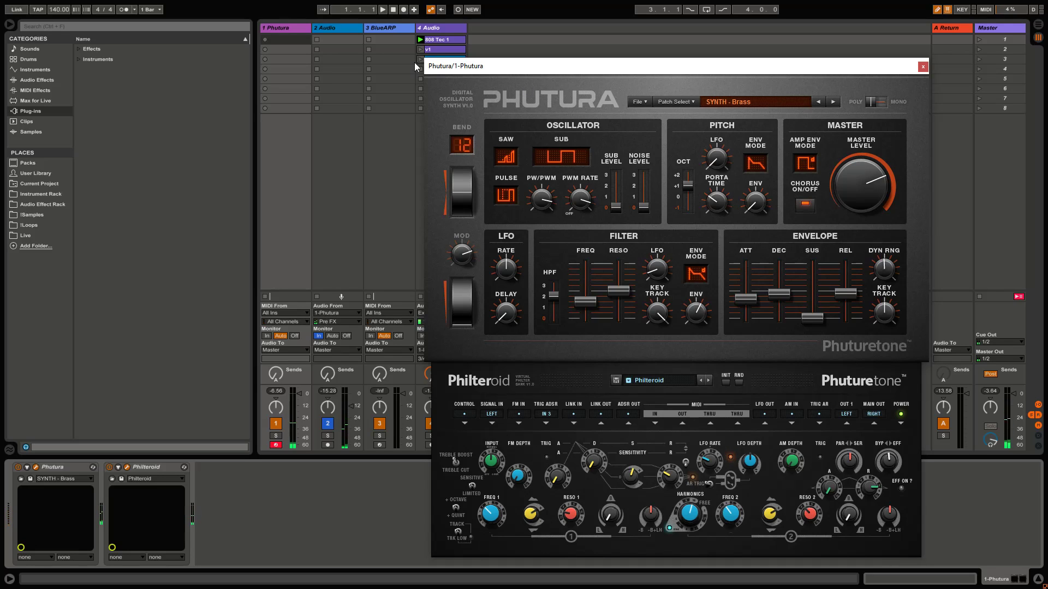
Load the set YT Phutura Patch 4 - Bassline.als without saving the current one, and show the devices on the Phutura track.
key("ctrl+o")
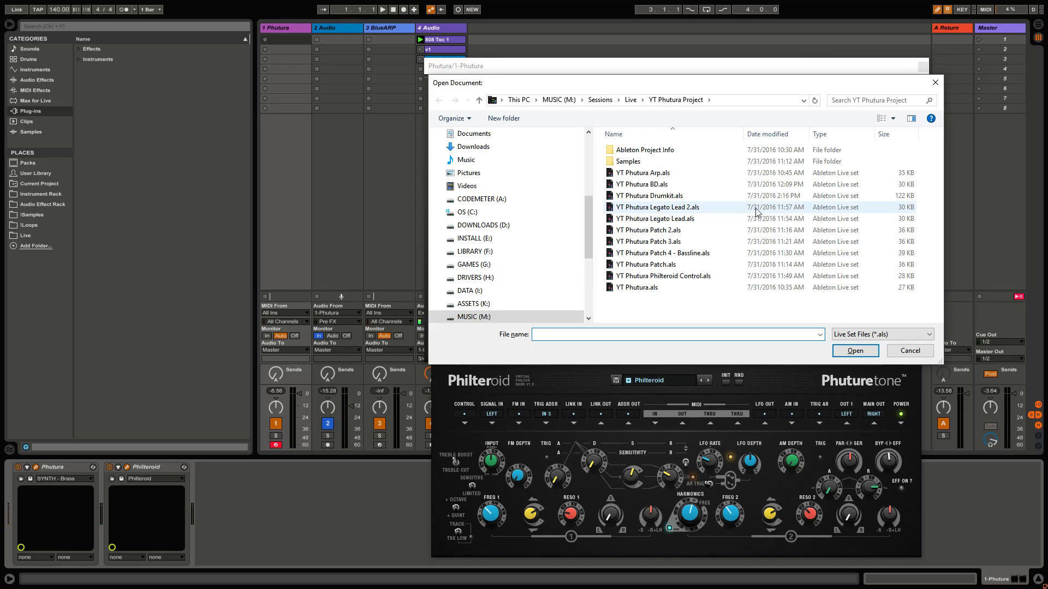
double_click(677, 254)
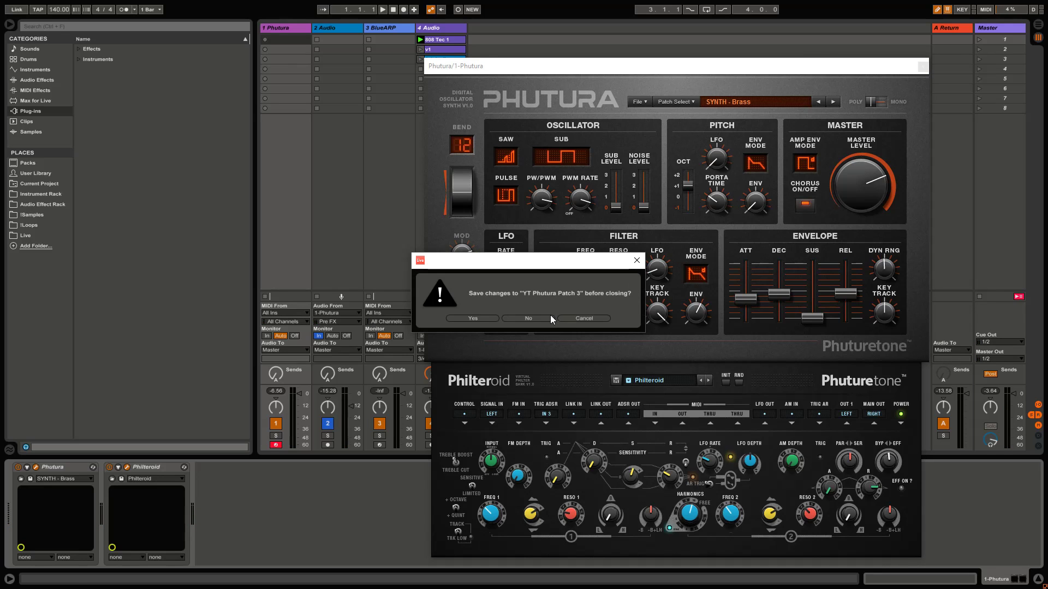
left_click(550, 315)
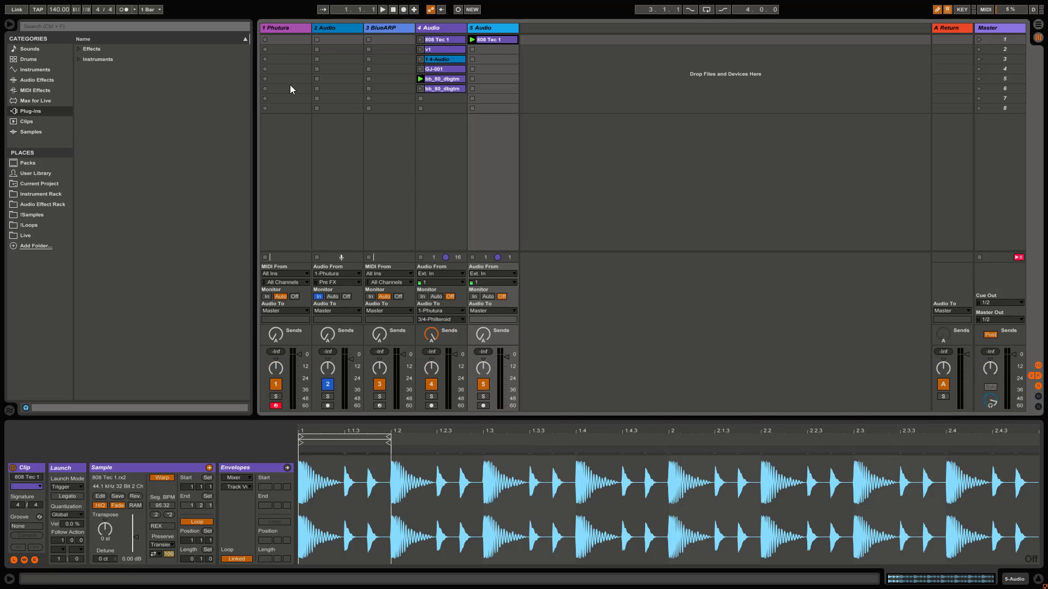
left_click(282, 29)
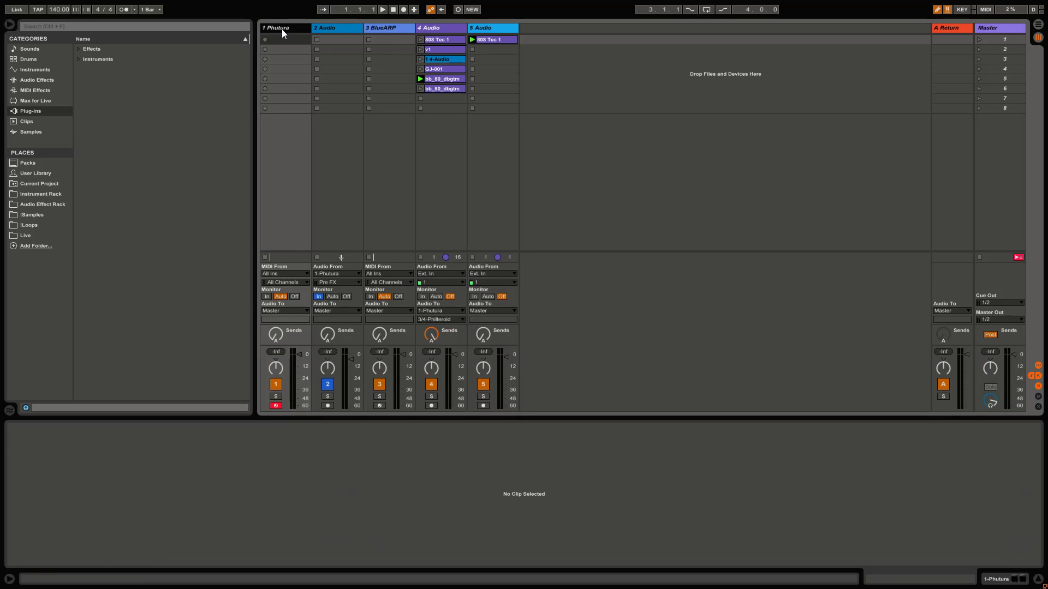
double_click(282, 28)
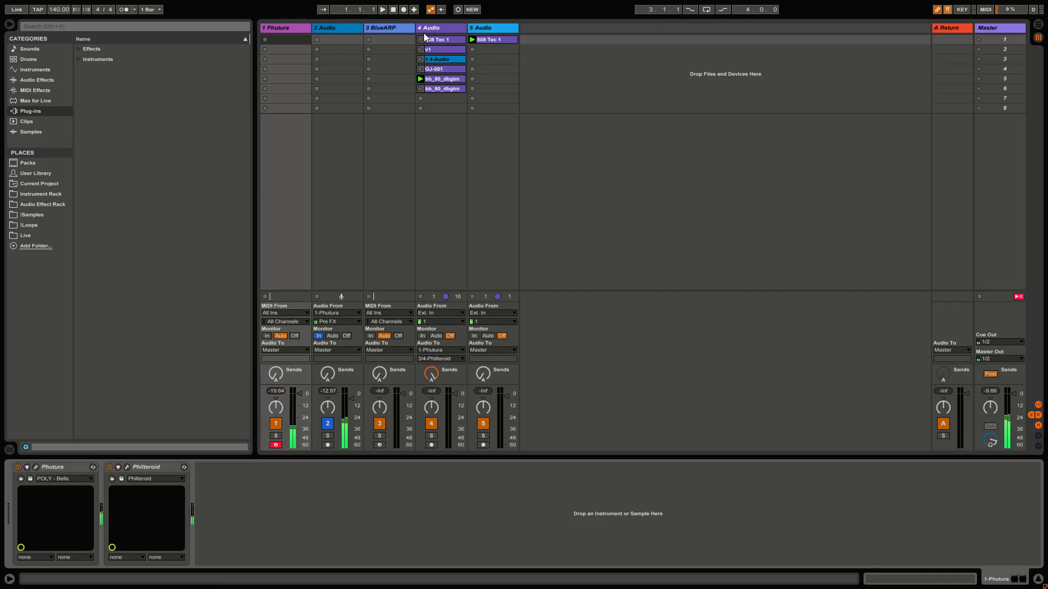
Start playback, select the playing bb_80_dbgtm clip on track 4, and look inside the WAV folder of the !Loops library.
left_click(383, 10)
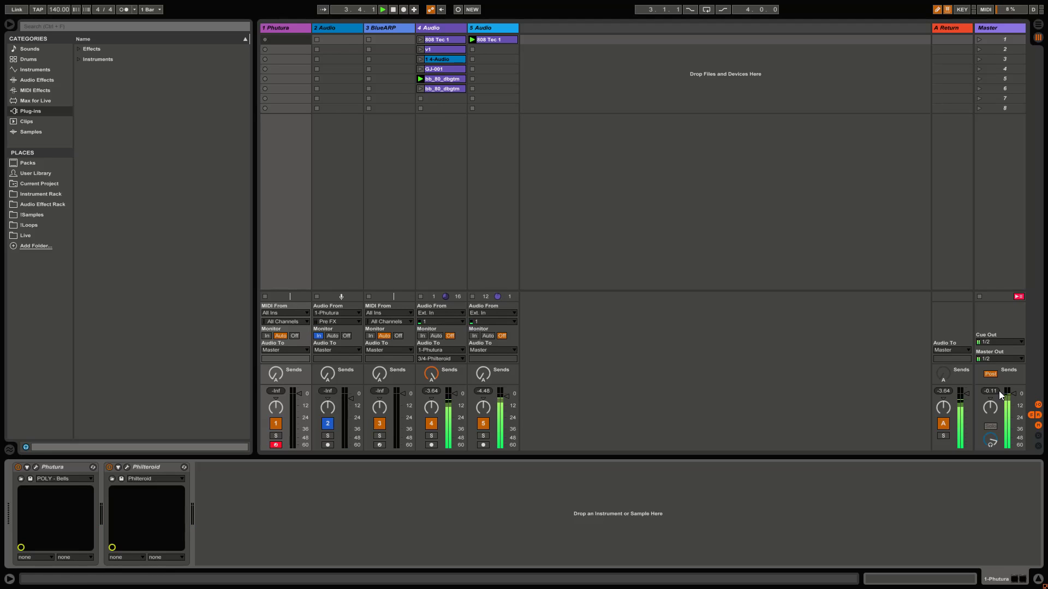
left_click(444, 80)
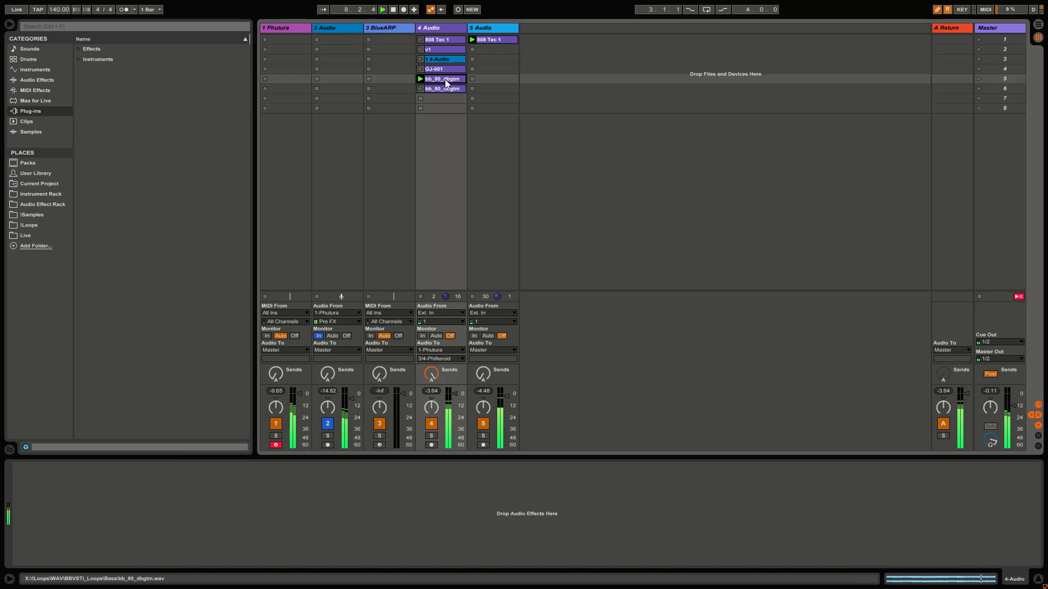
left_click(24, 222)
left_click(78, 68)
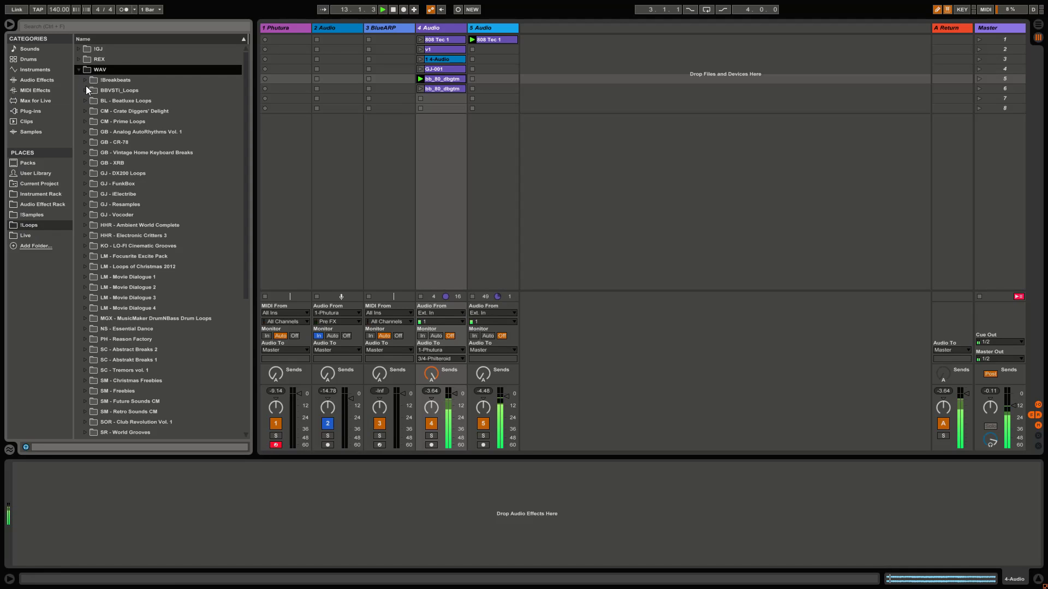
left_click(78, 69)
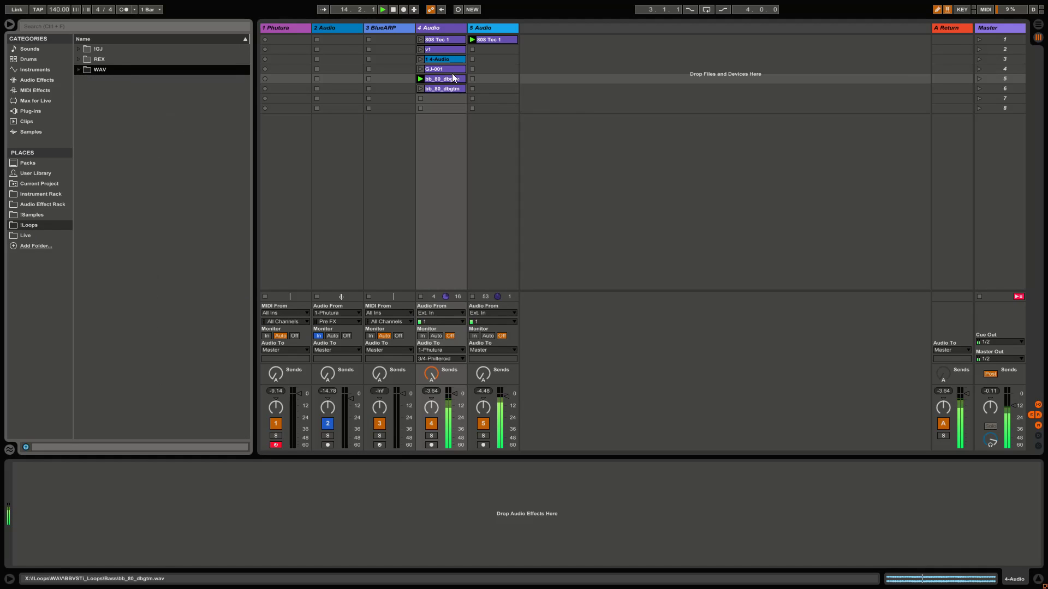
Adjust the master volume slightly and open the Philteroid window from the Phutura track, placing it clear of the track mixers.
left_click_drag(1019, 411, 1018, 403)
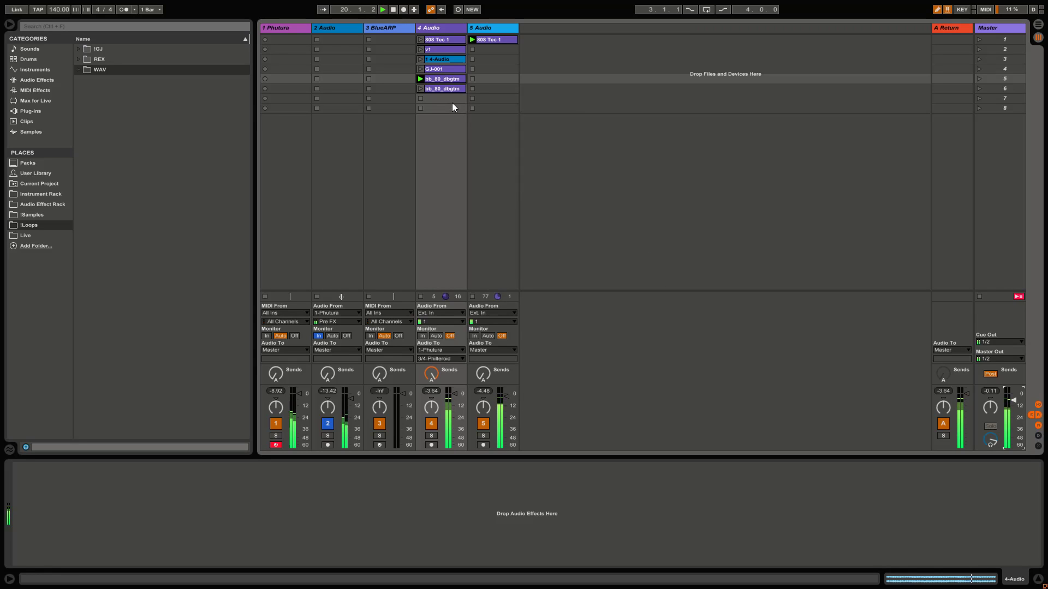
left_click(284, 28)
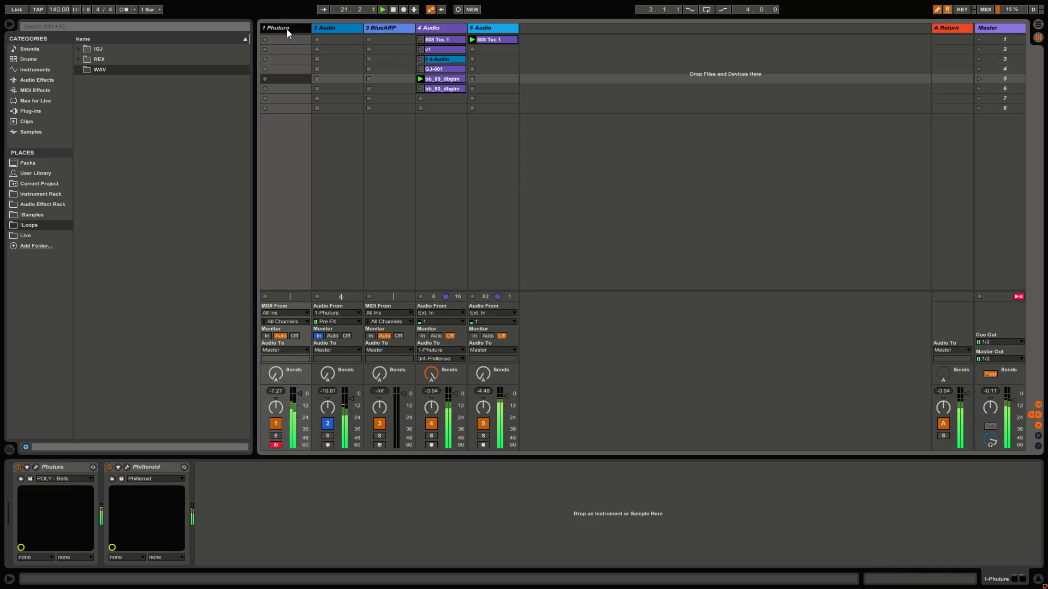
left_click(127, 467)
left_click_drag(649, 341, 853, 162)
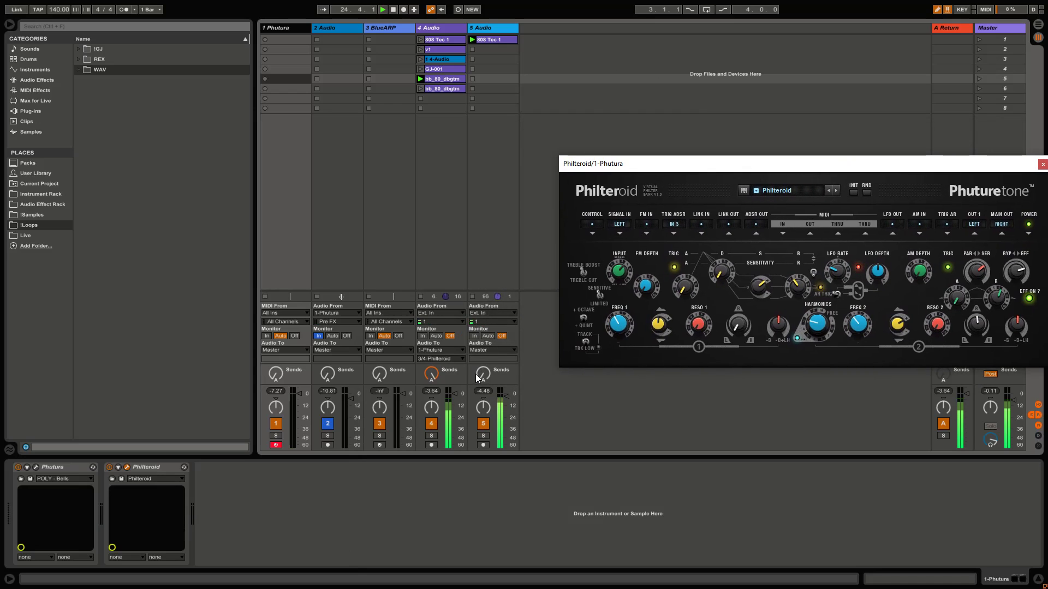
Mute and unmute audio track 5, turn track 4's send A fully off, and undo the send change.
left_click(483, 423)
left_click(483, 423)
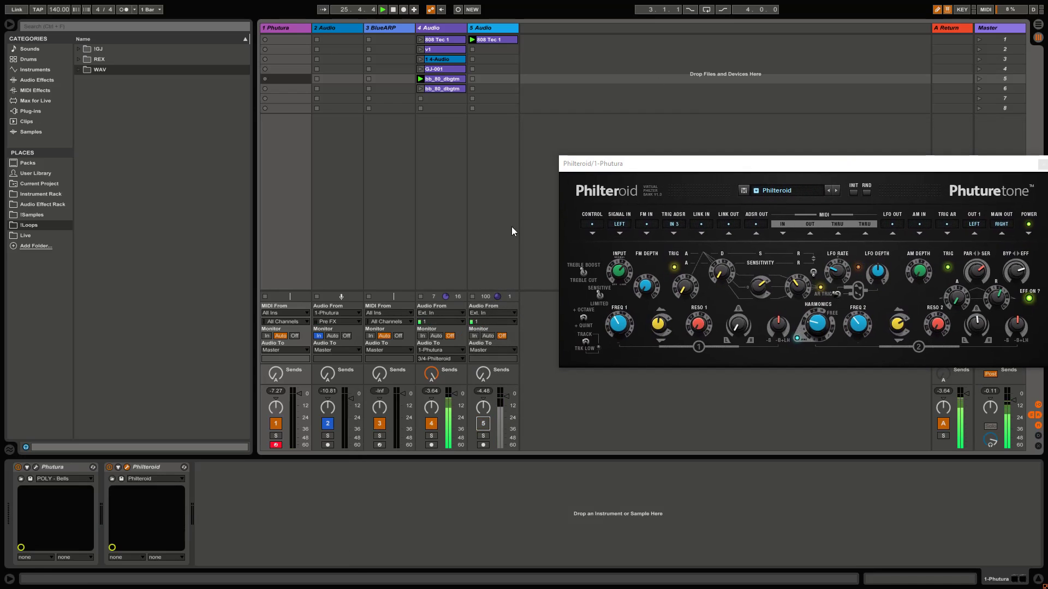
left_click(483, 424)
key("Delete")
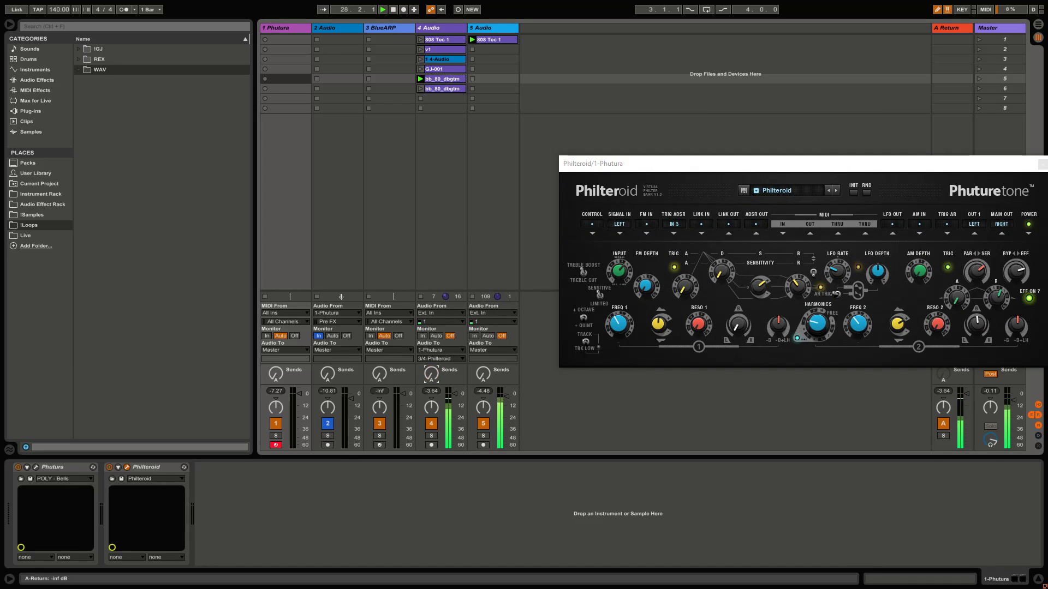
key("ctrl+z")
Move the Philteroid window down over the mixer section and stop playback.
left_click_drag(777, 158, 763, 220)
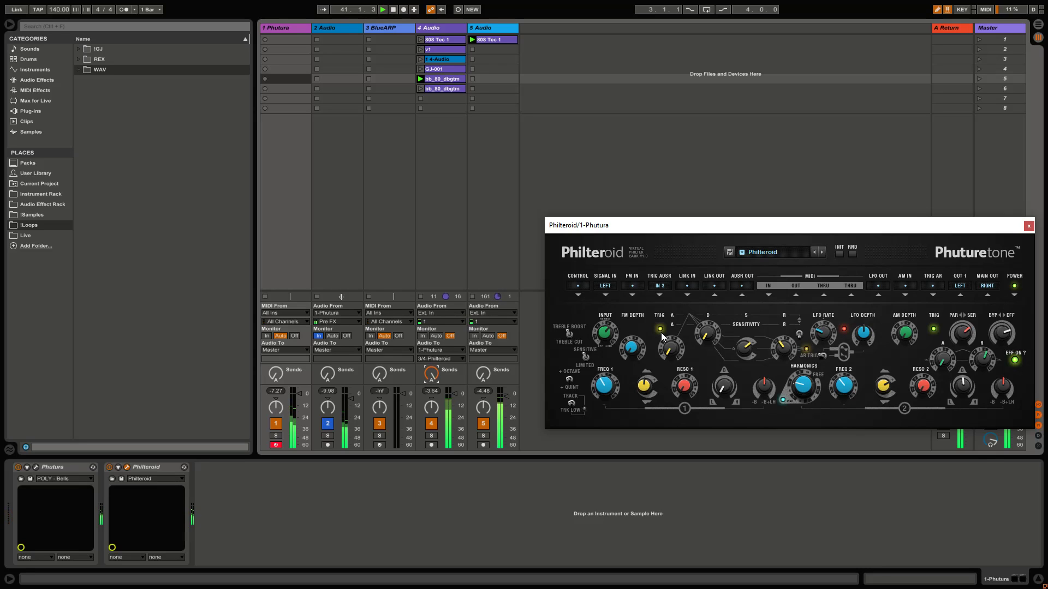
left_click(393, 9)
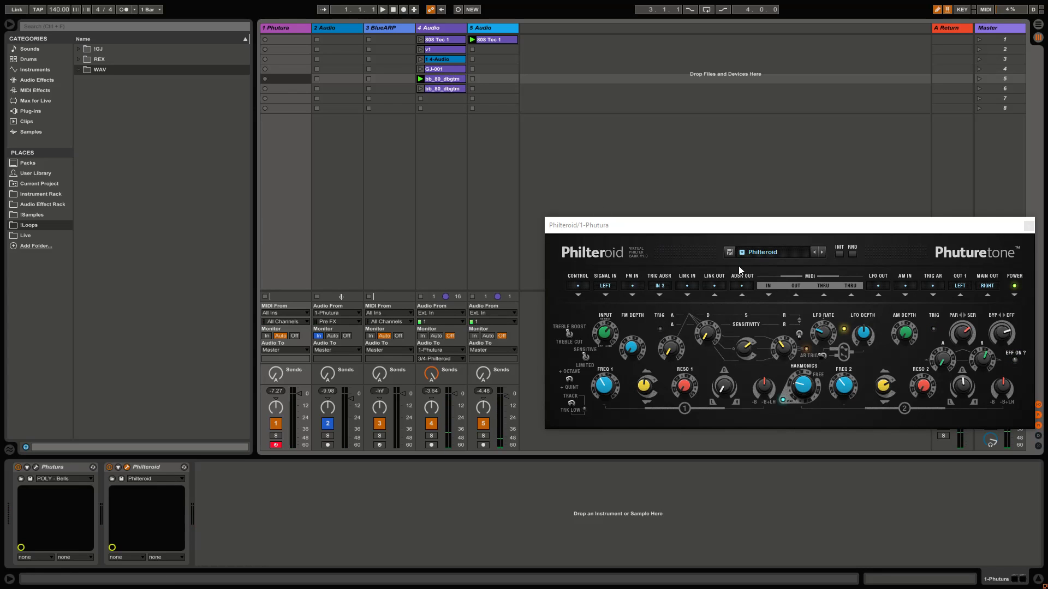
left_click_drag(747, 230, 601, 252)
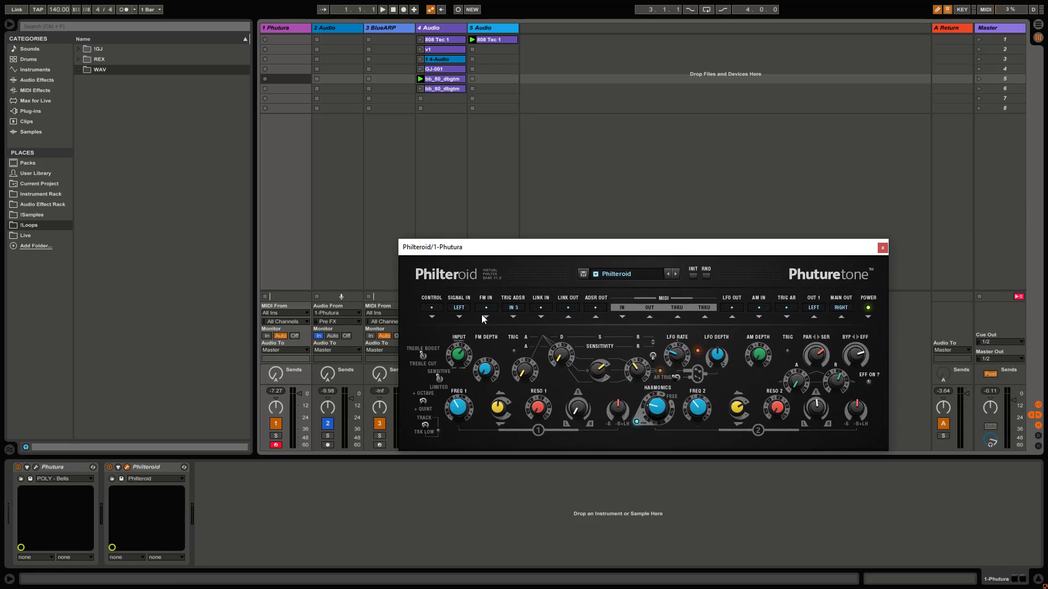
View the Philteroid's Trig ADSR source options, including MIDI, and keep In 3.
left_click(521, 307)
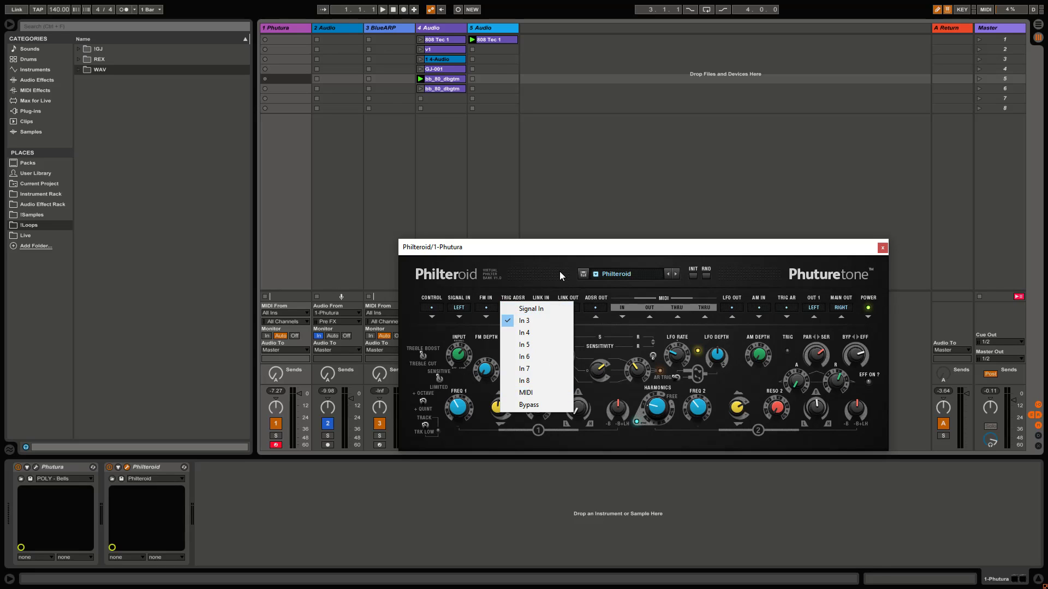
left_click(556, 276)
left_click(521, 309)
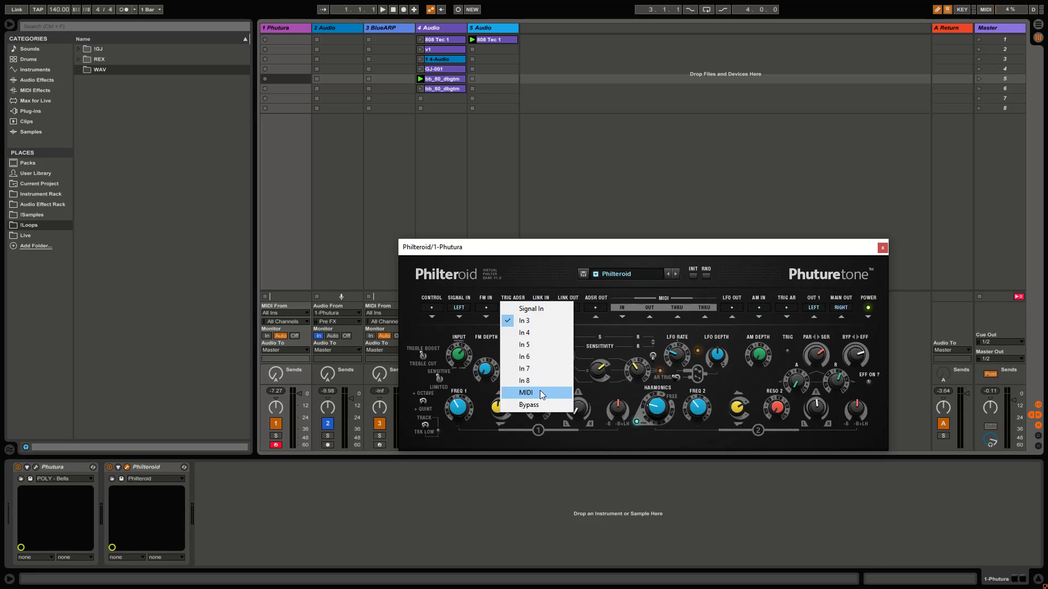
left_click(538, 267)
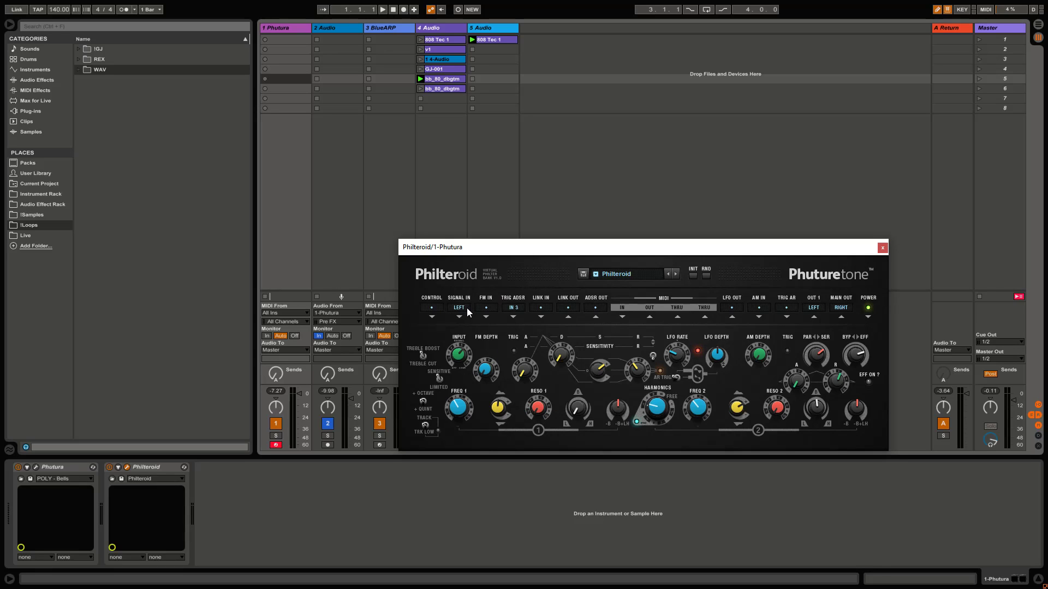
View the Philteroid's Signal In and Control options, keep Signal In on Left, and shift the effect window slightly.
left_click(467, 310)
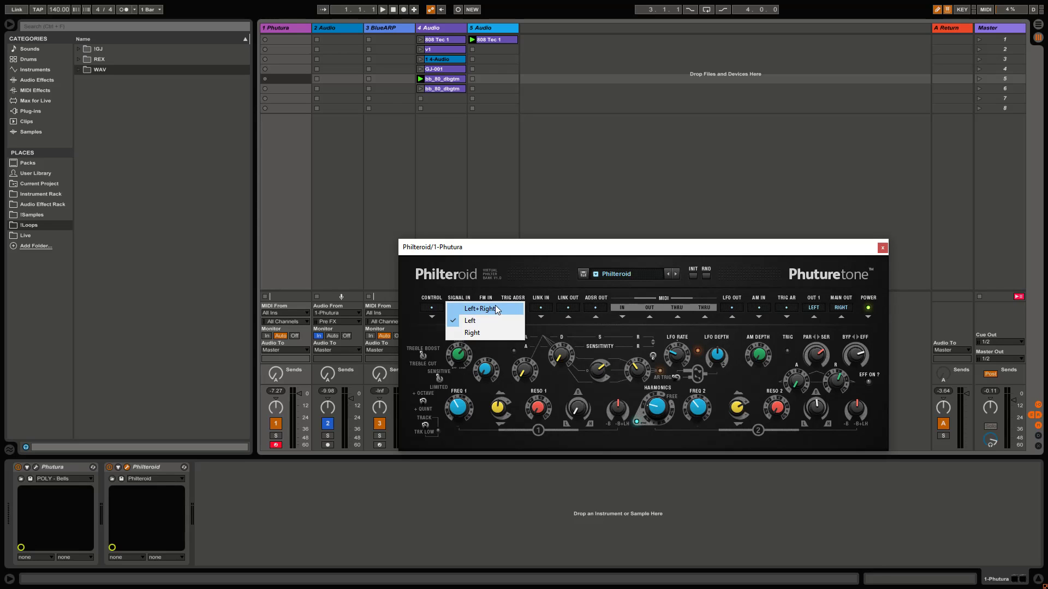
left_click(485, 290)
left_click(467, 309)
left_click(492, 300)
left_click(431, 308)
left_click(526, 270)
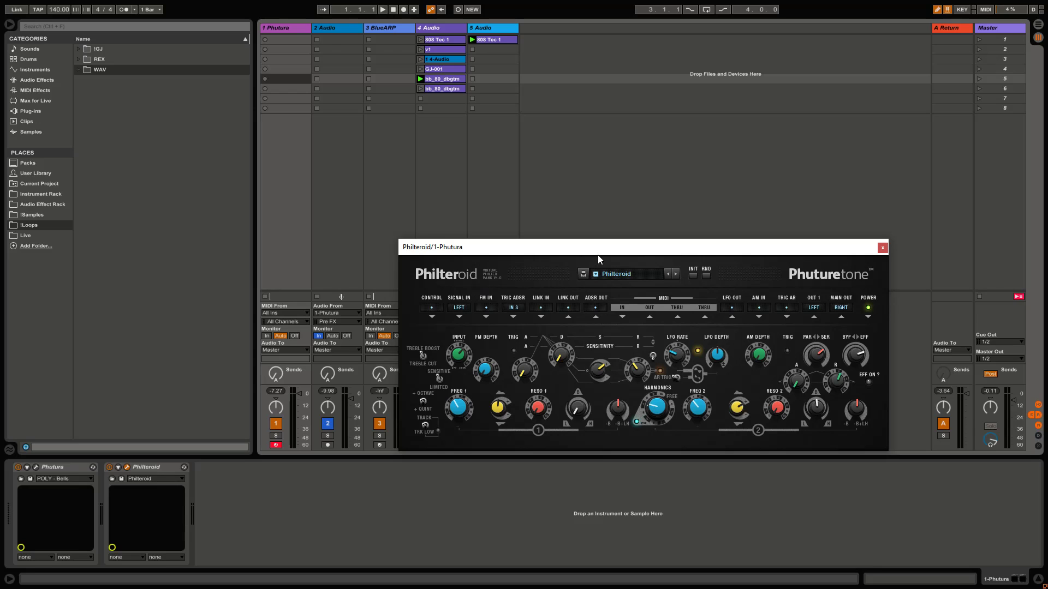
left_click_drag(598, 254, 630, 248)
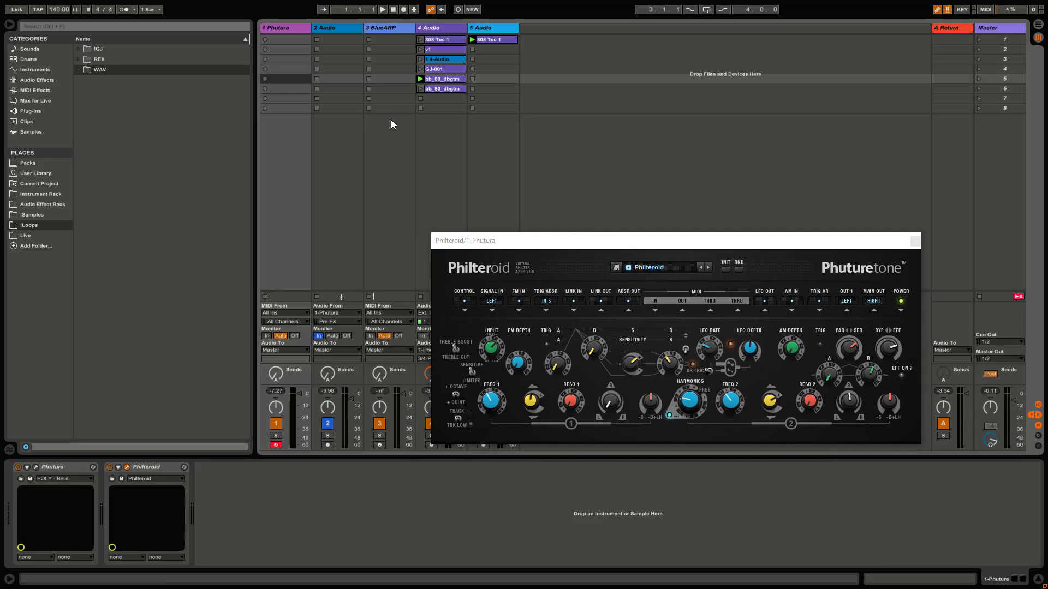
Load the set YT Phutura Legato Lead.als without saving the bassline set, and open the Phutura window on track 1.
key("ctrl+o")
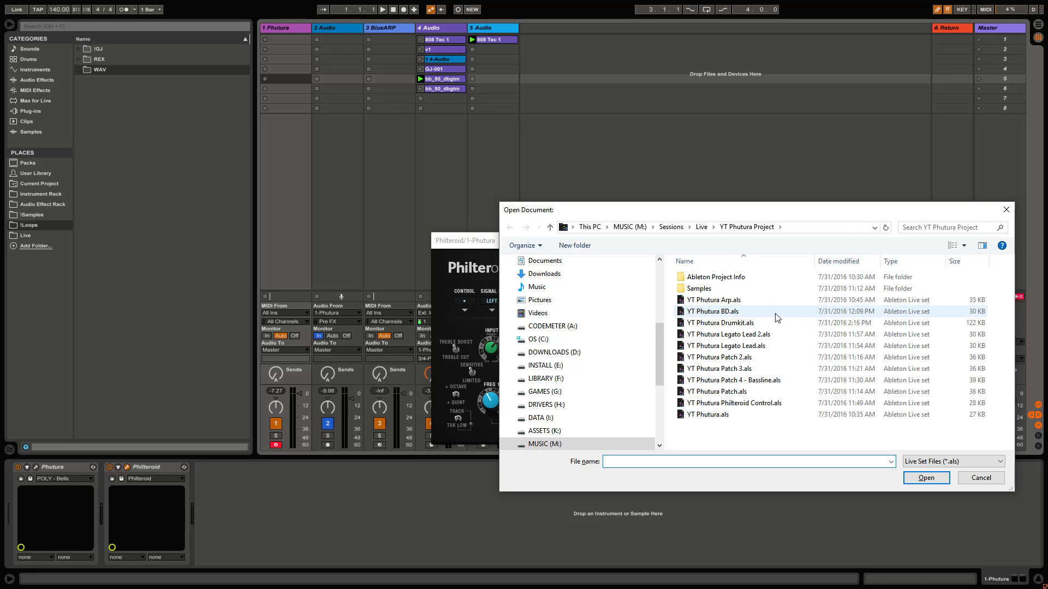
double_click(778, 345)
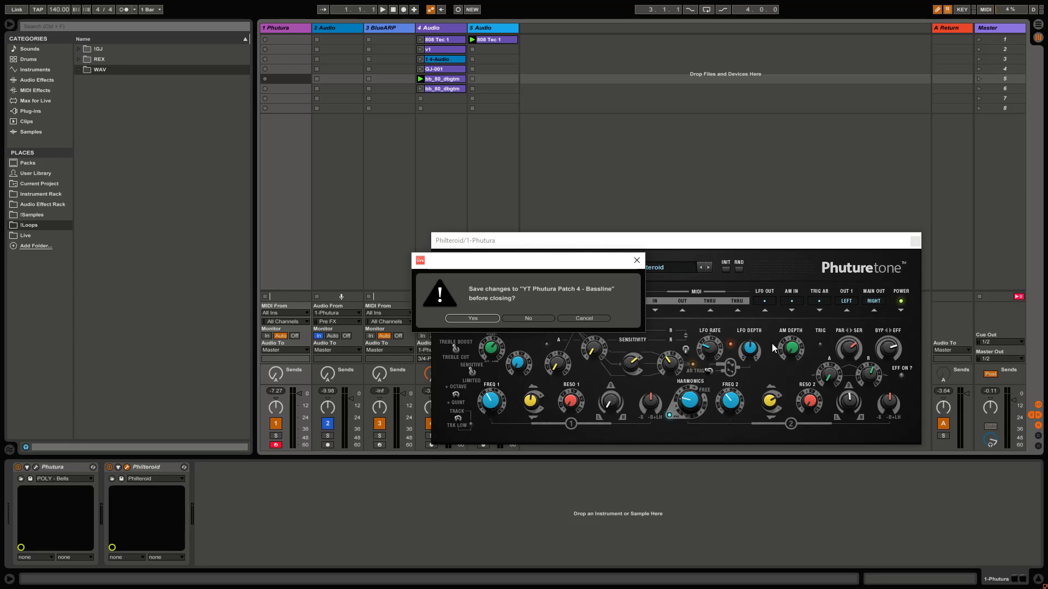
left_click(508, 318)
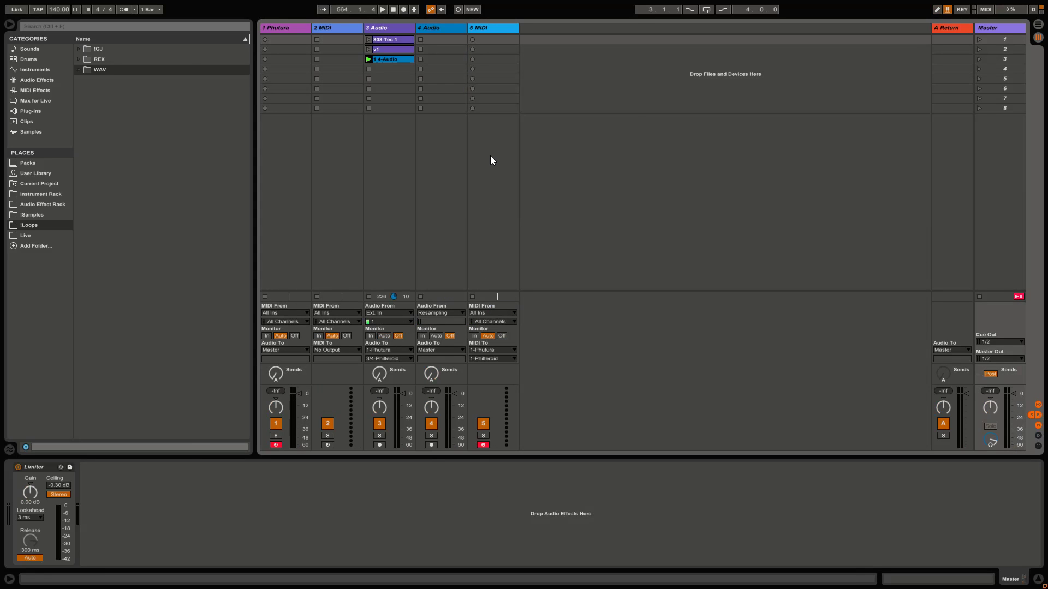
left_click(285, 28)
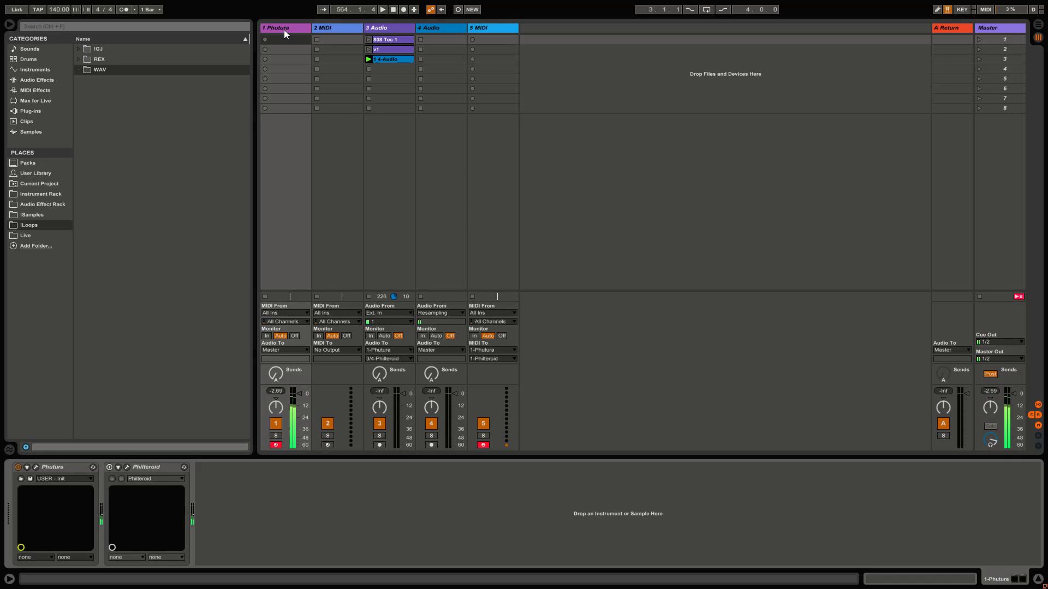
left_click(36, 467)
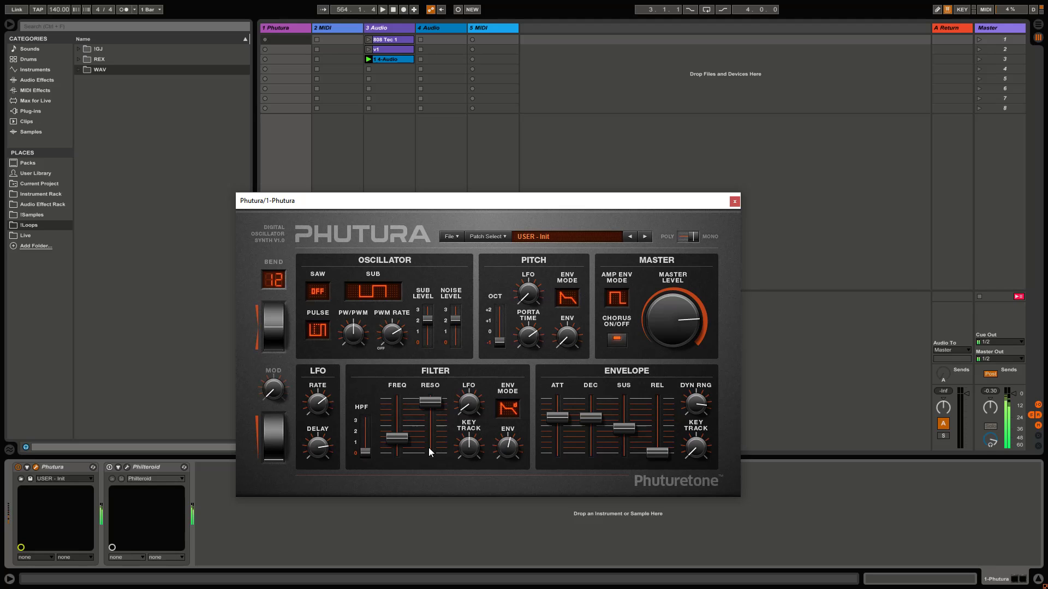
Load the set YT Phutura Legato Lead 2.als without saving changes, and show the devices on the Phutura track.
key("ctrl+o")
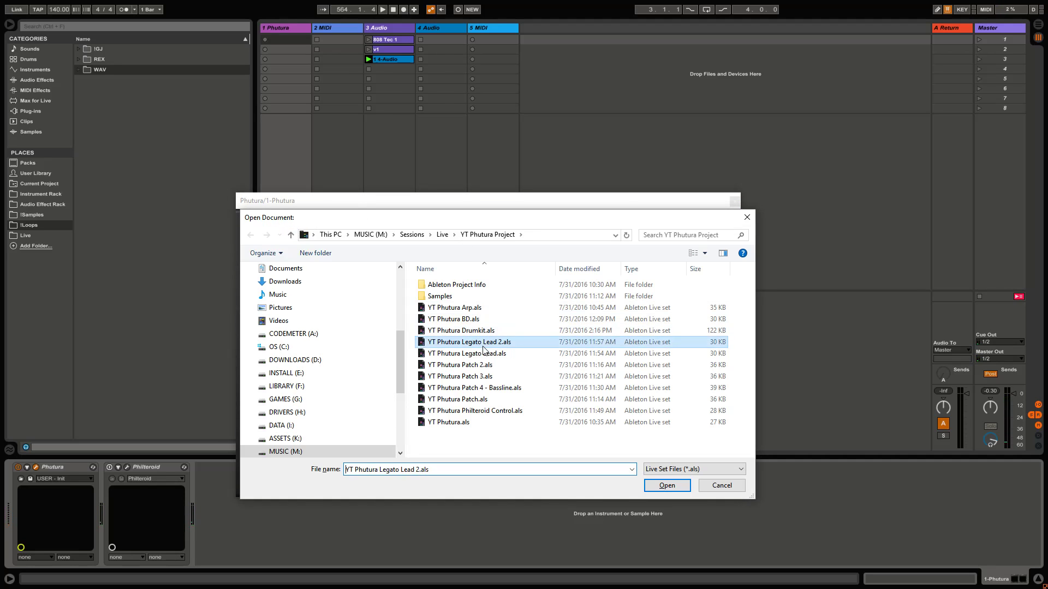
double_click(483, 342)
left_click(528, 318)
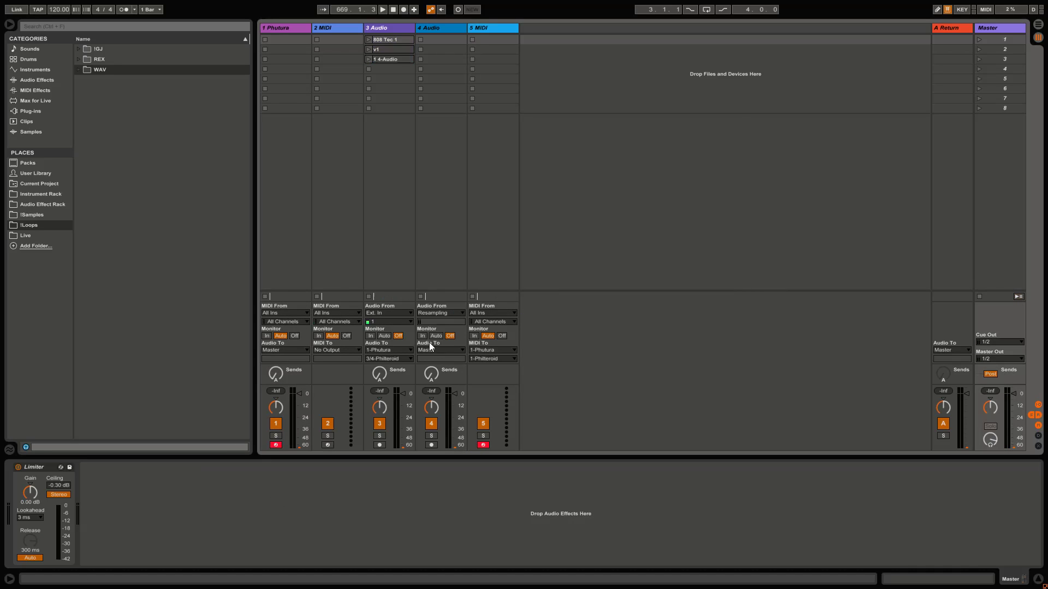
left_click(299, 31)
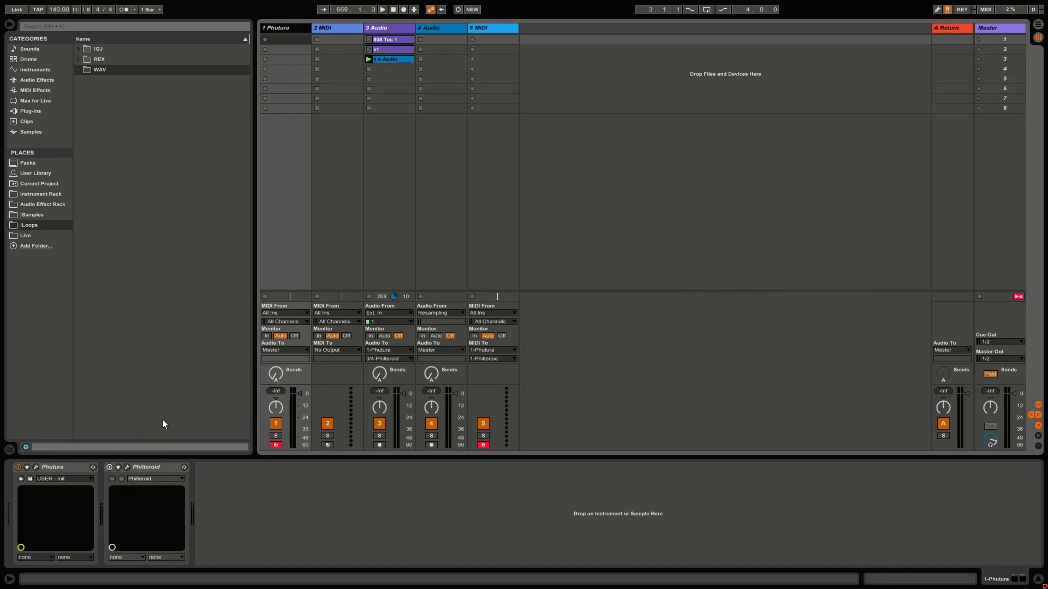
View the Phutura settings on track 1 and load the set YT Phutura Drumkit.als without saving the legato lead changes.
left_click(37, 467)
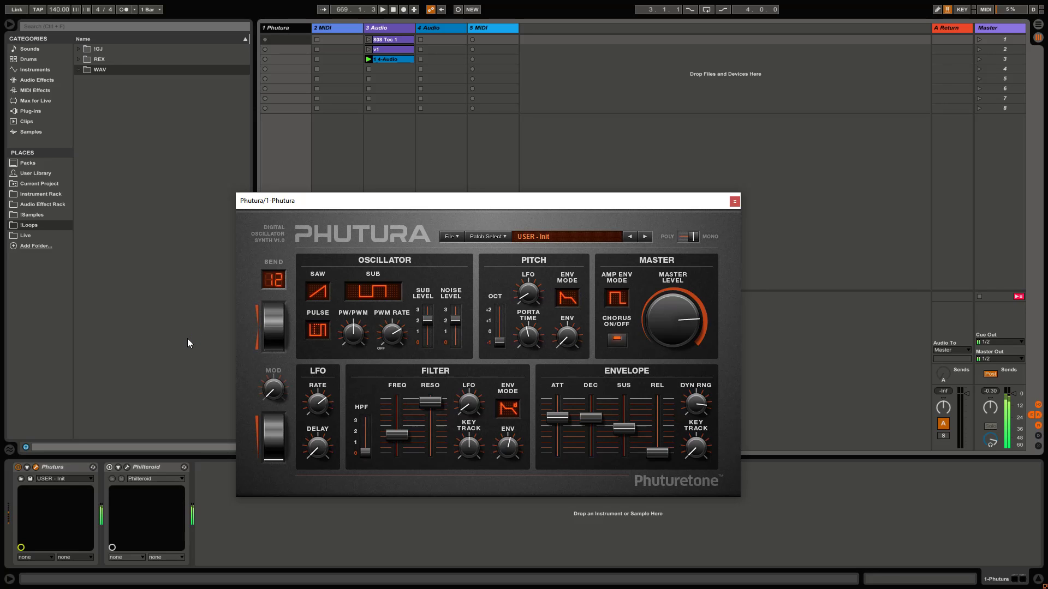
left_click(735, 201)
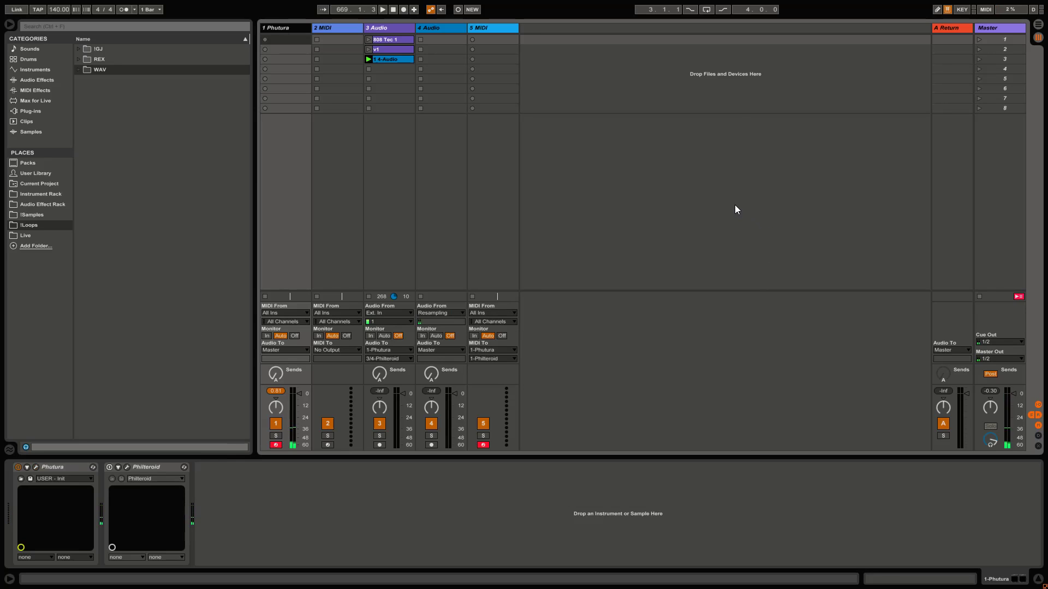
key("ctrl+o")
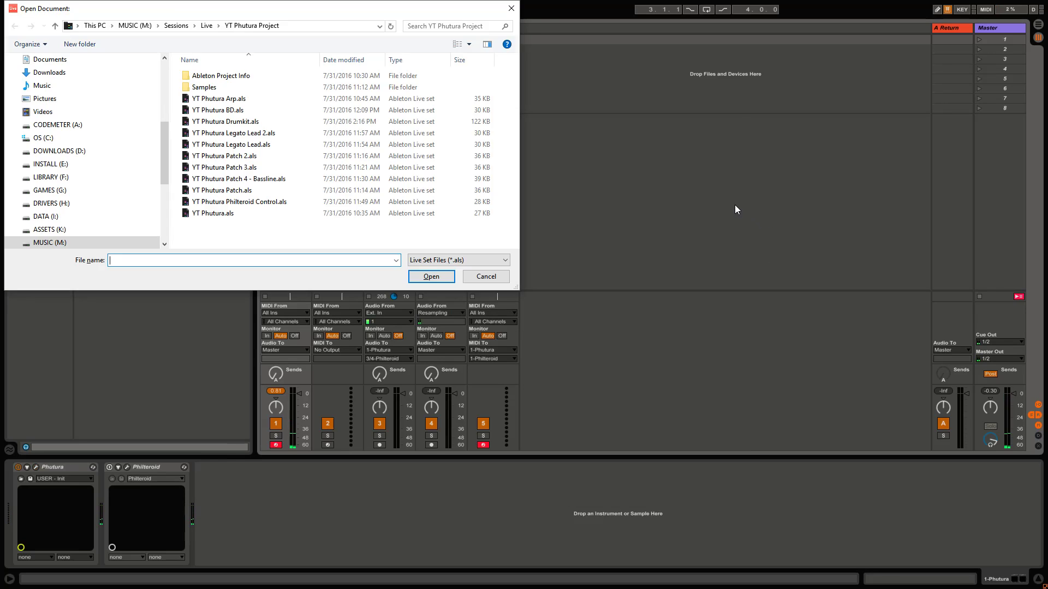
double_click(263, 122)
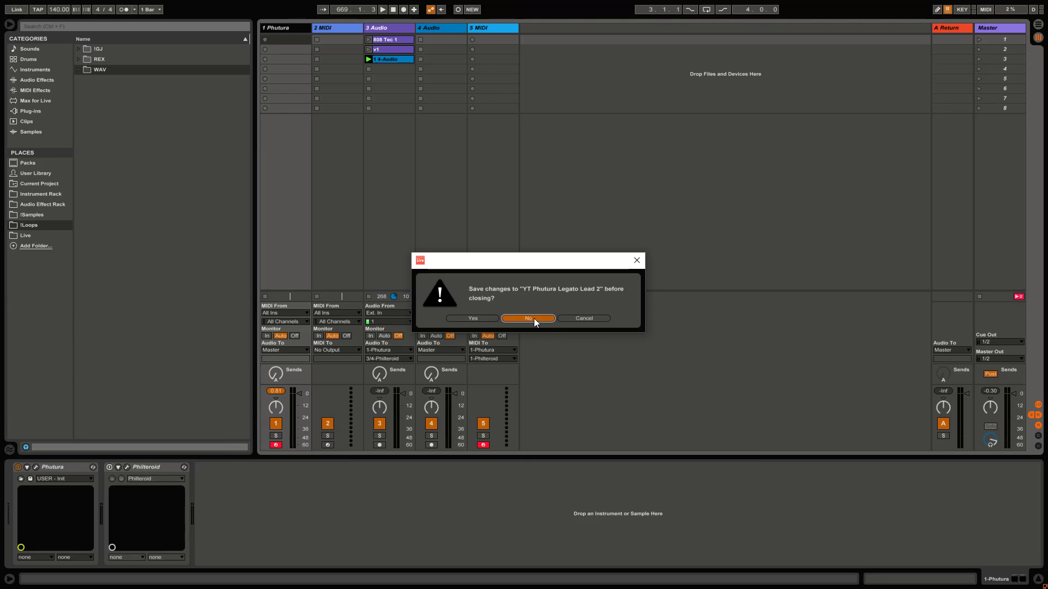
left_click(533, 319)
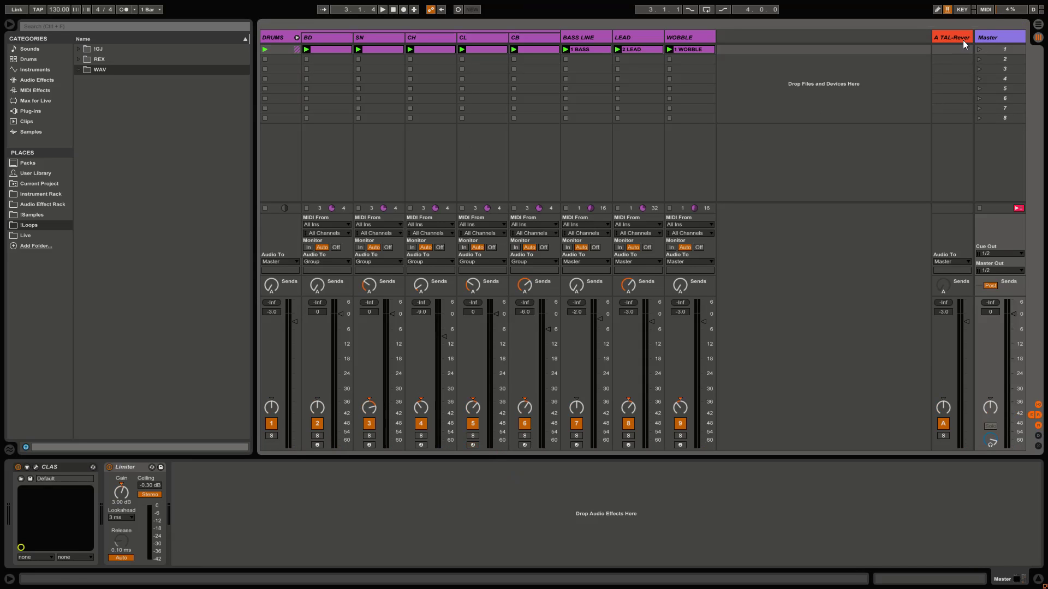
View the TAL-Reverb-4 settings on return track A and close its window.
left_click(963, 39)
left_click(36, 468)
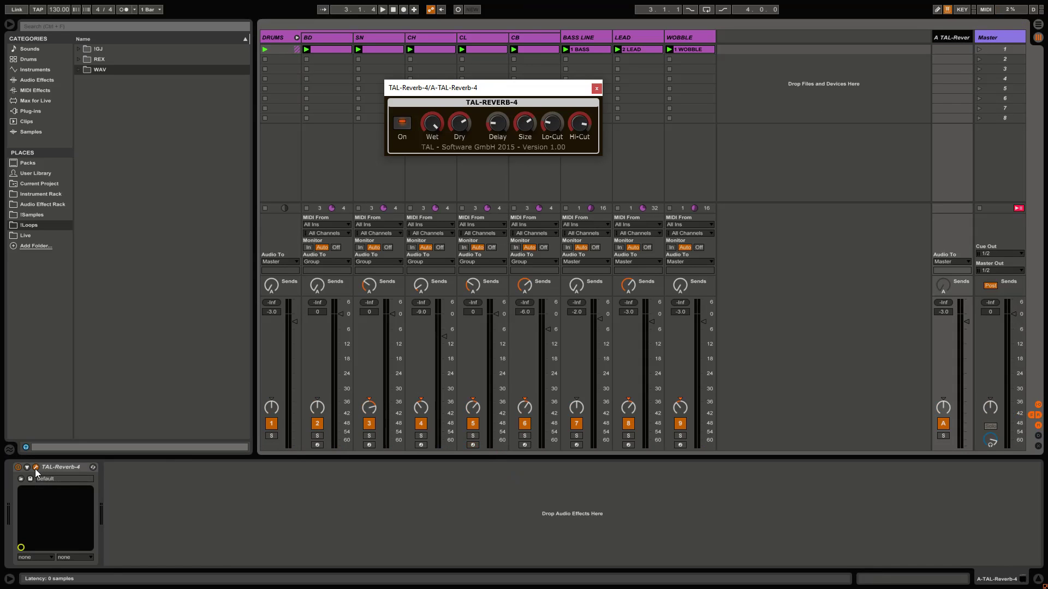
left_click(36, 468)
Examine the devices on the WOBBLE, LEAD, BASS LINE and individual drum tracks to see which instrument each one uses.
left_click(674, 34)
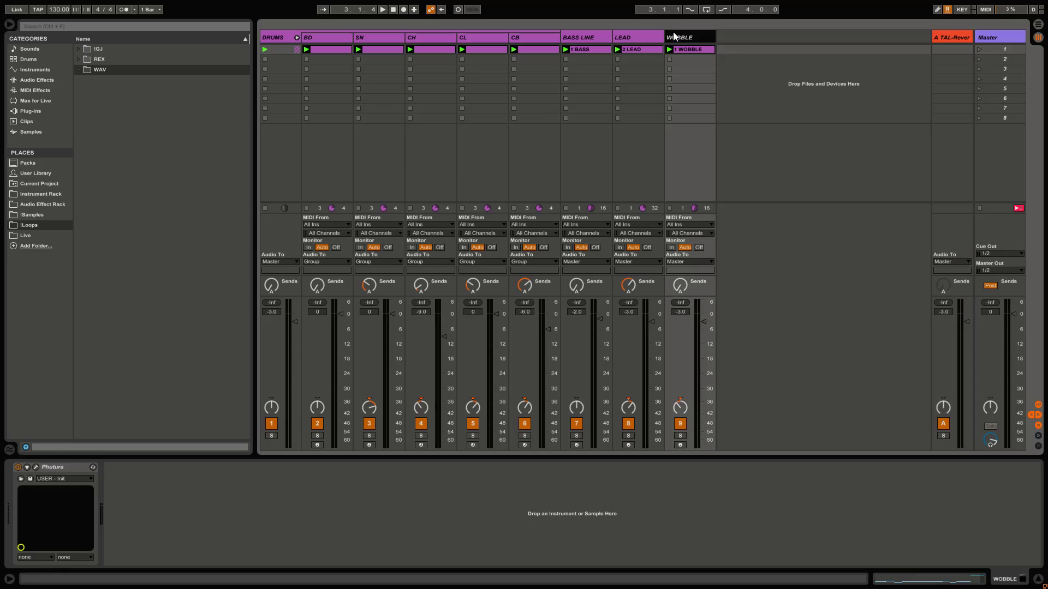
left_click(640, 37)
left_click(584, 37)
left_click(515, 37)
left_click(483, 37)
left_click(441, 38)
left_click(381, 38)
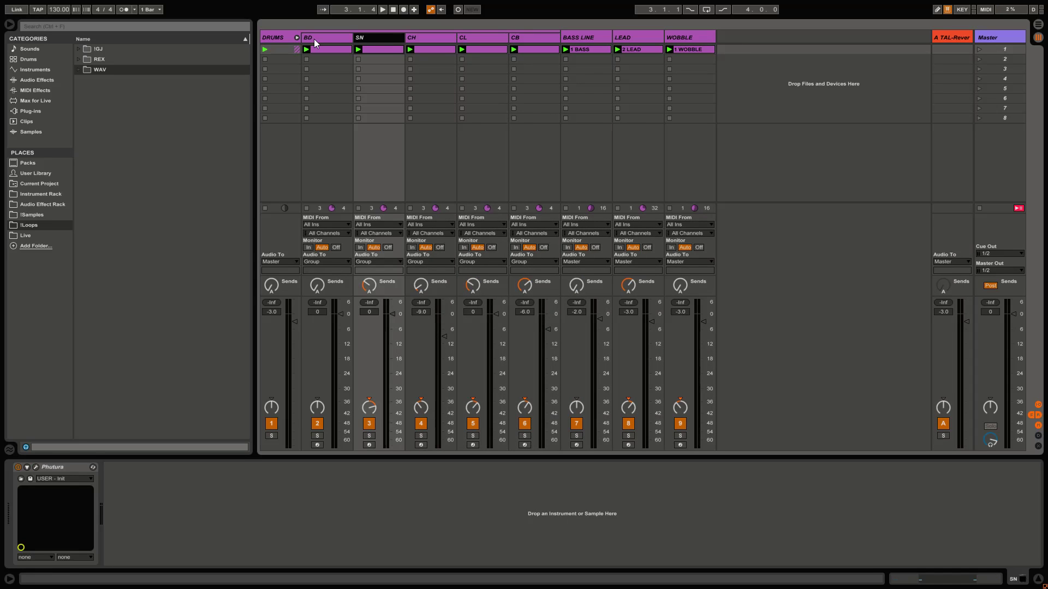
left_click(313, 38)
left_click(386, 36)
left_click(444, 36)
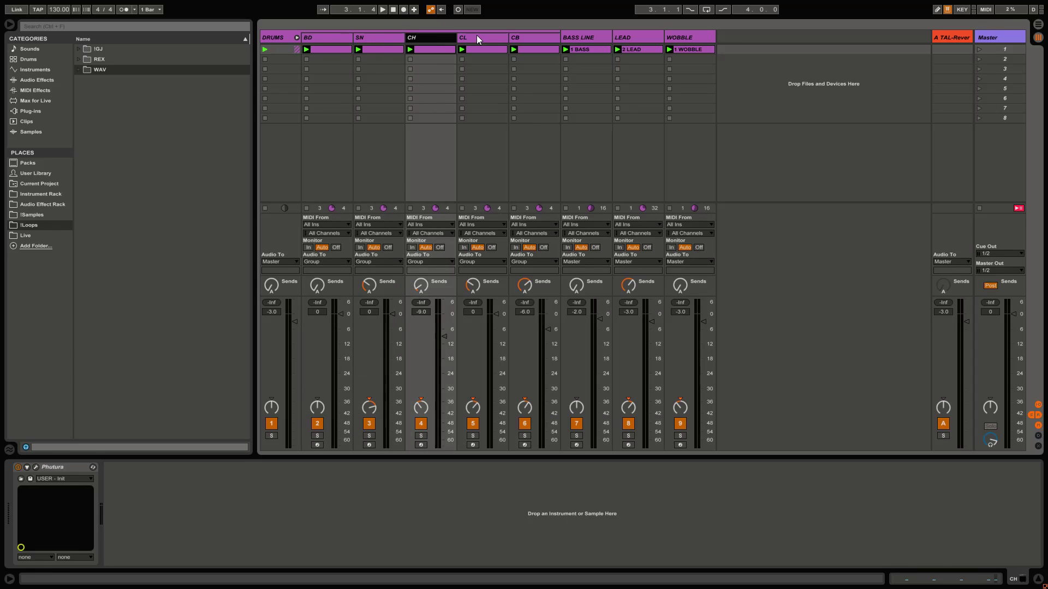
View the Glue Compressor on the DRUMS group and the CLAS plug-in settings on the Master track.
left_click(267, 37)
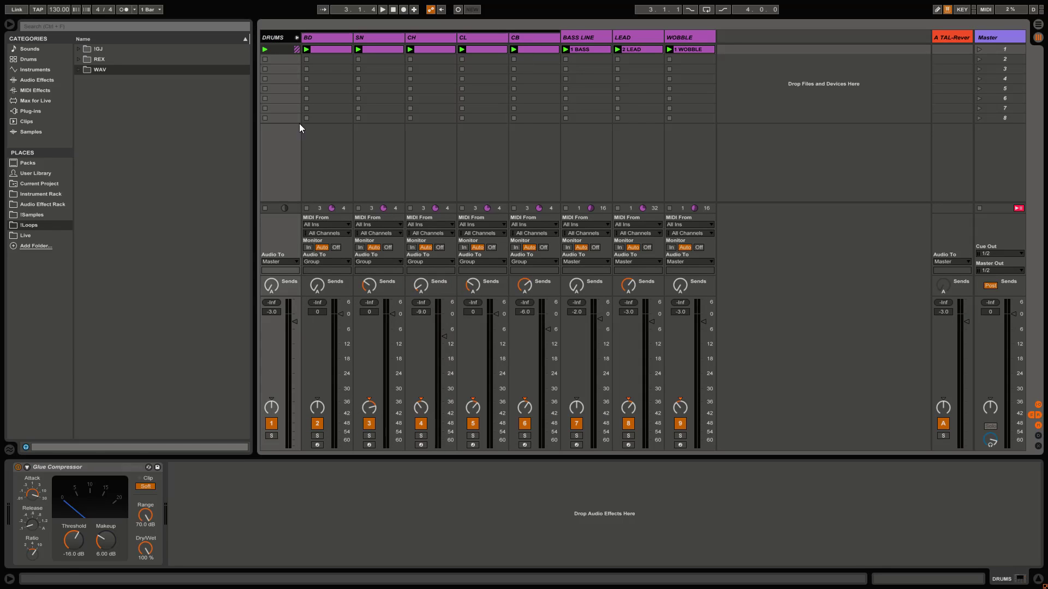
left_click(990, 37)
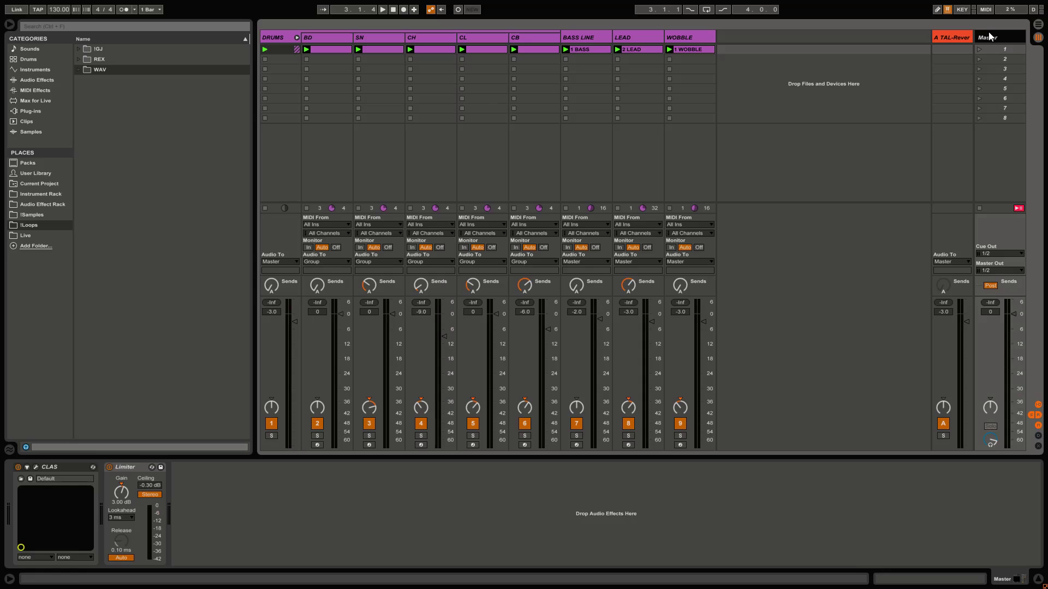
left_click(37, 468)
left_click_drag(642, 77, 731, 228)
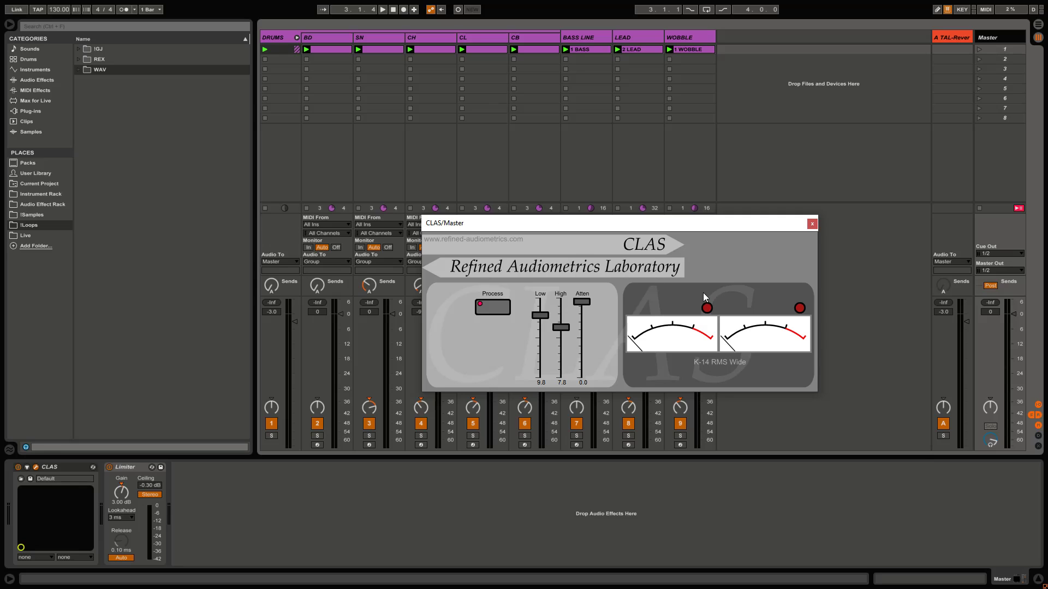
left_click(812, 224)
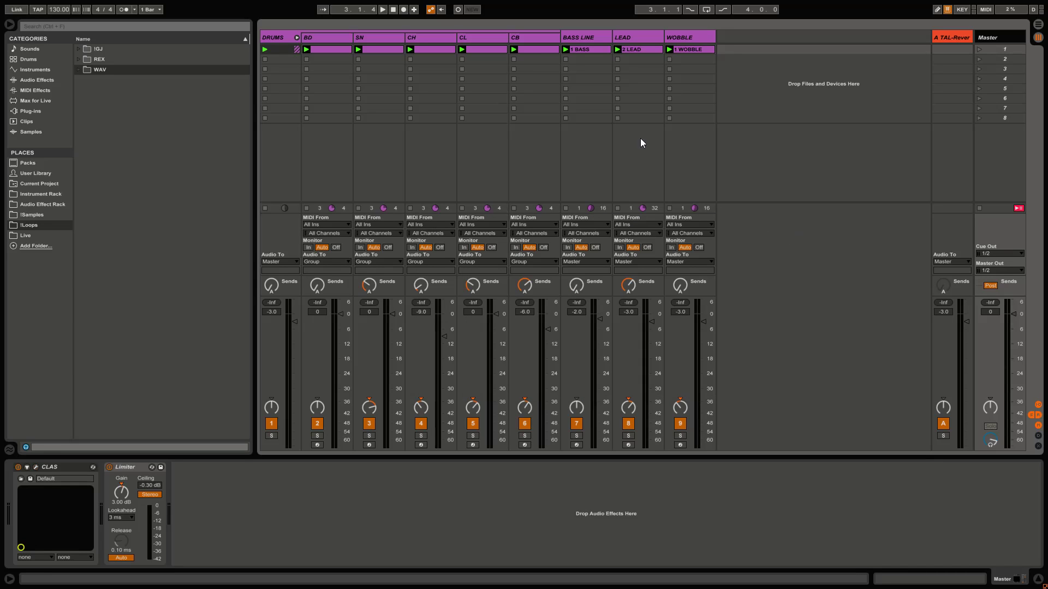
Play the set with the DRUMS group soloed and narrow the solo to the BD track.
left_click(384, 10)
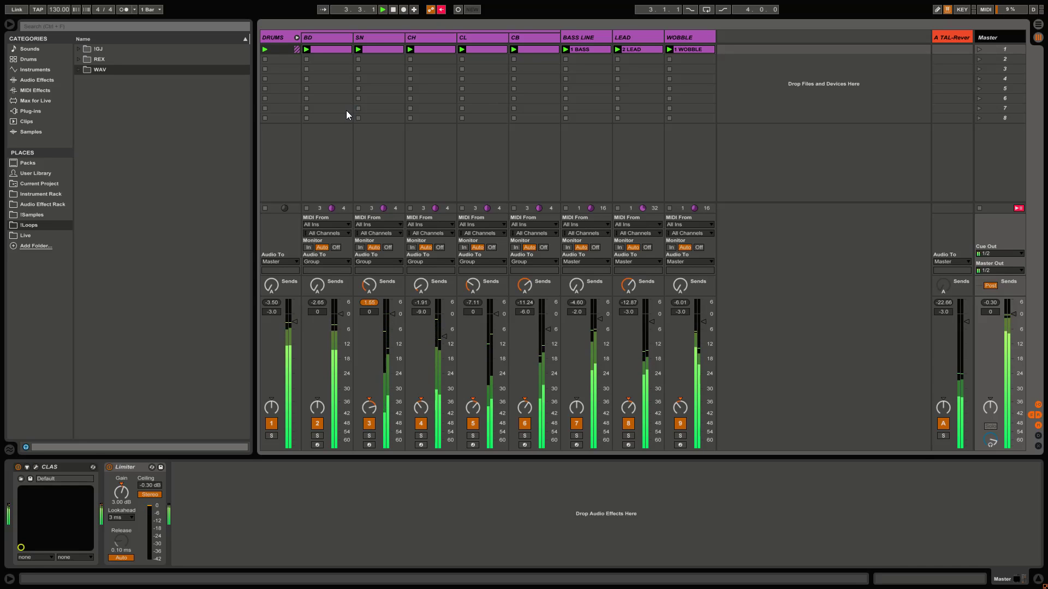
left_click(271, 435)
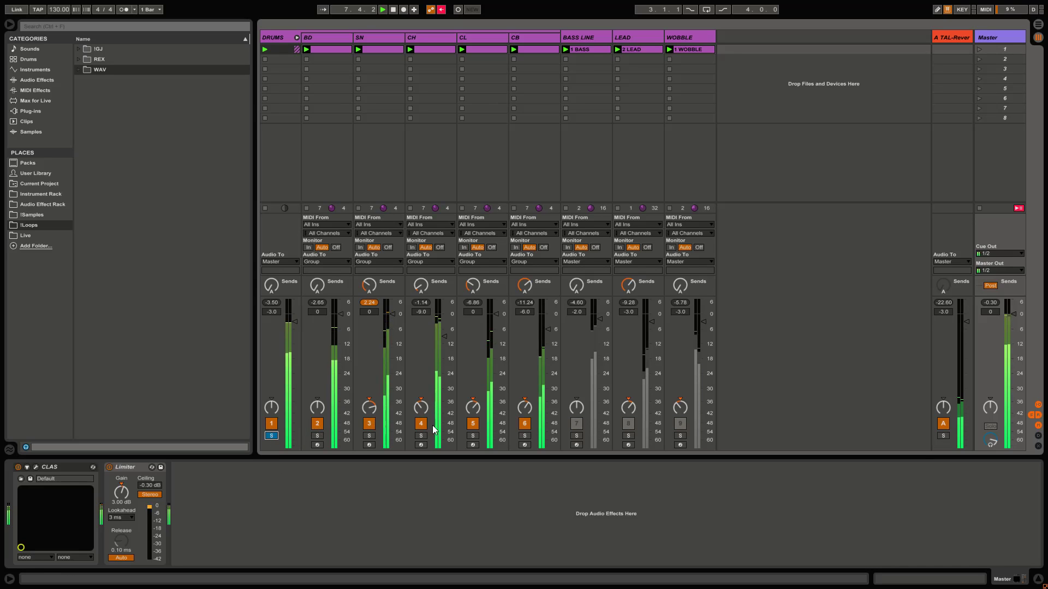
left_click(525, 425)
left_click(318, 424)
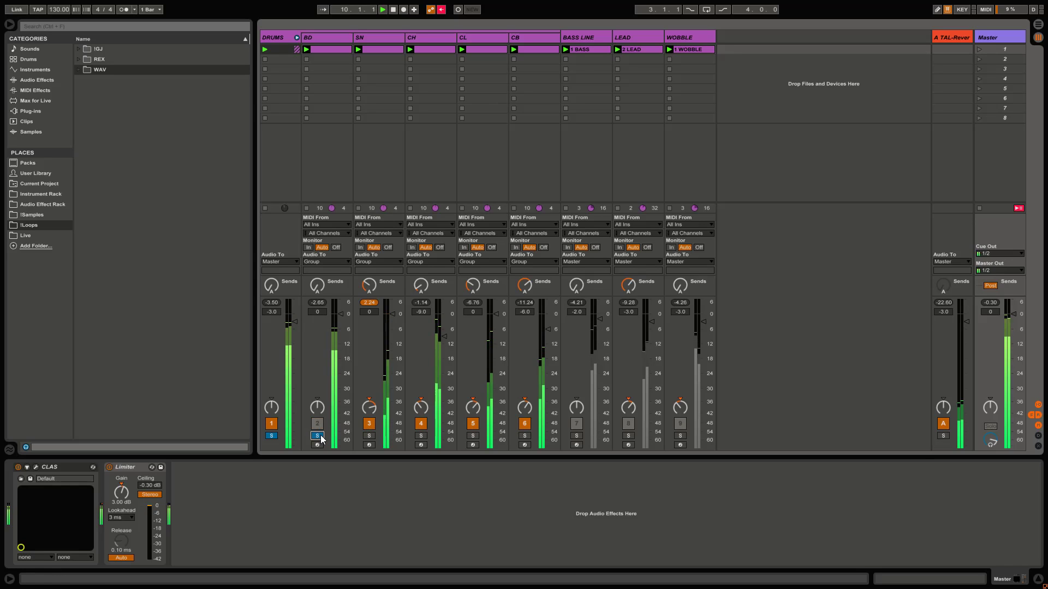
left_click(318, 437)
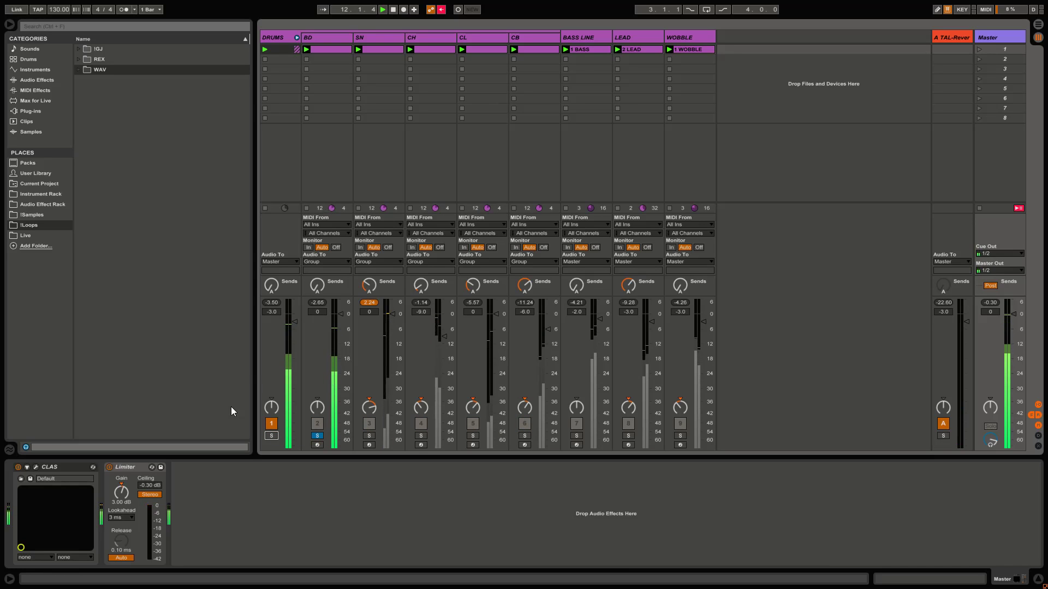
View the Phutura patch on the BD track, toggle its chorus, and close the window.
left_click(333, 38)
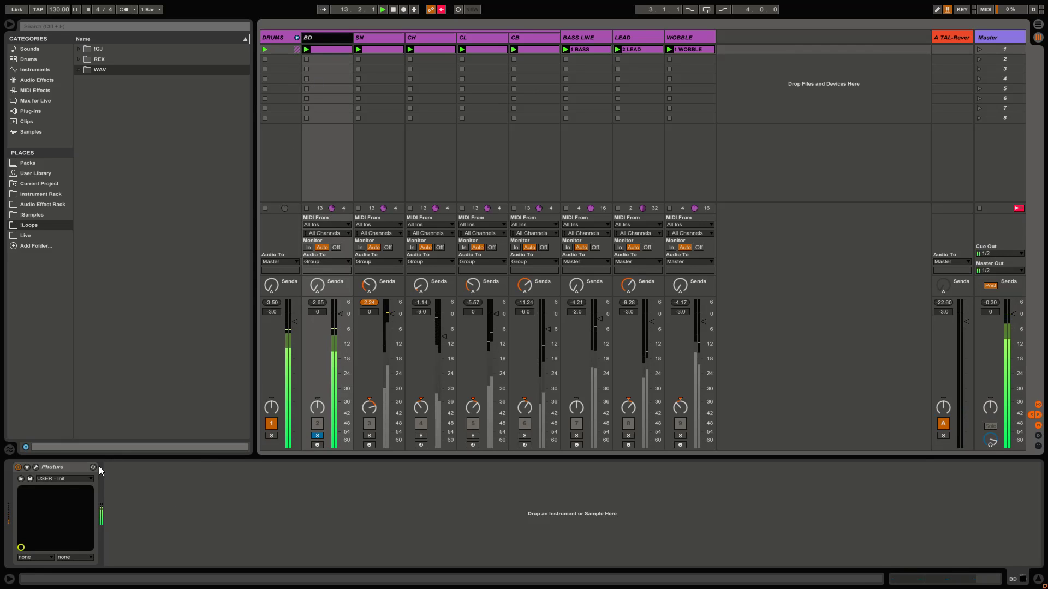
left_click(36, 468)
left_click_drag(604, 79, 597, 206)
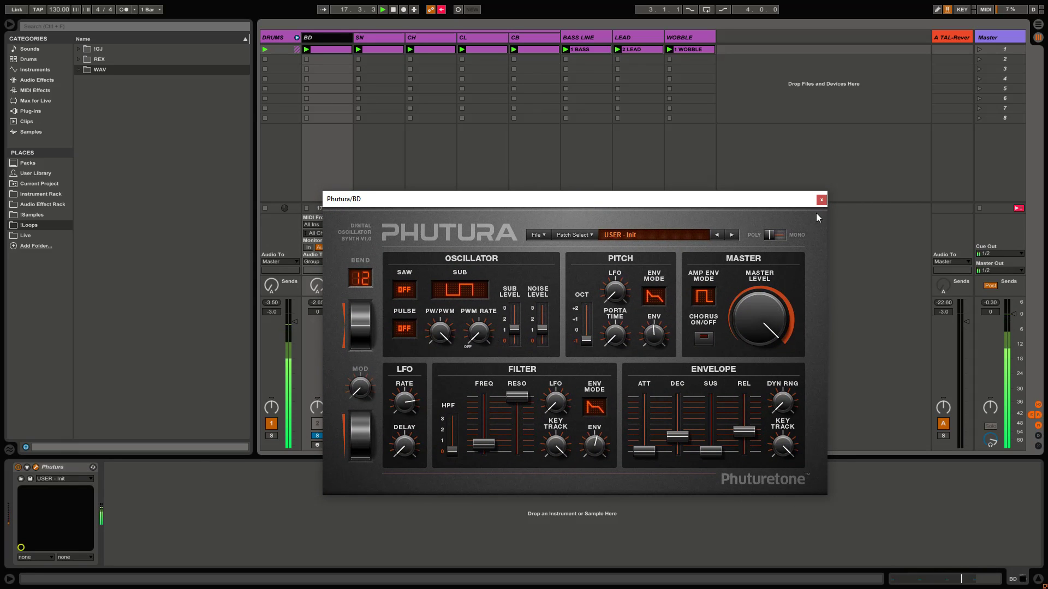
left_click(705, 337)
left_click(822, 200)
Open the BD clip and lengthen its first D3 note until it reaches the next note at 1.2.1.
left_click(322, 49)
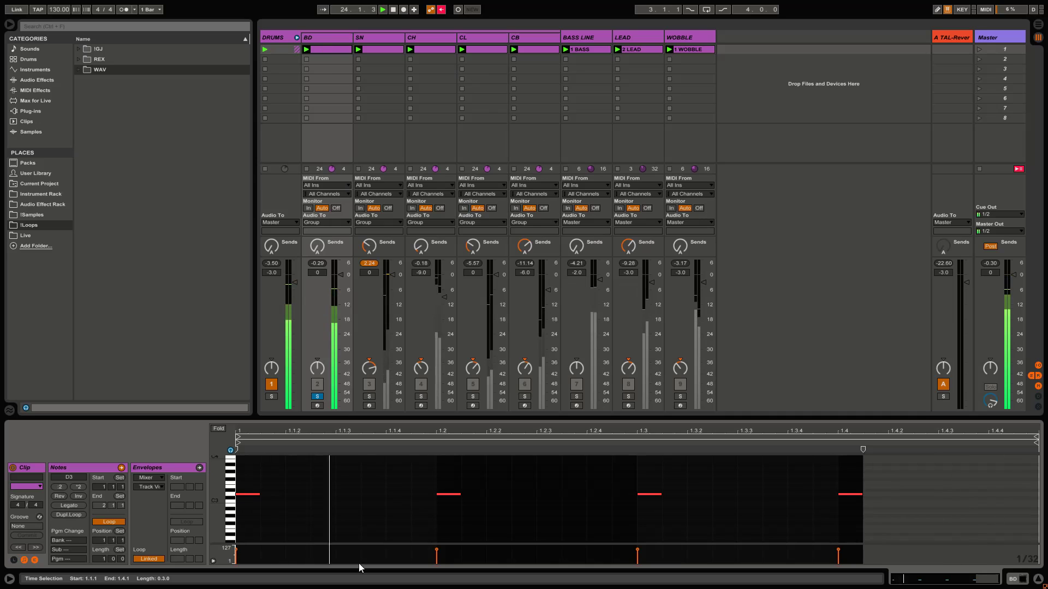
left_click(304, 510)
left_click(249, 495)
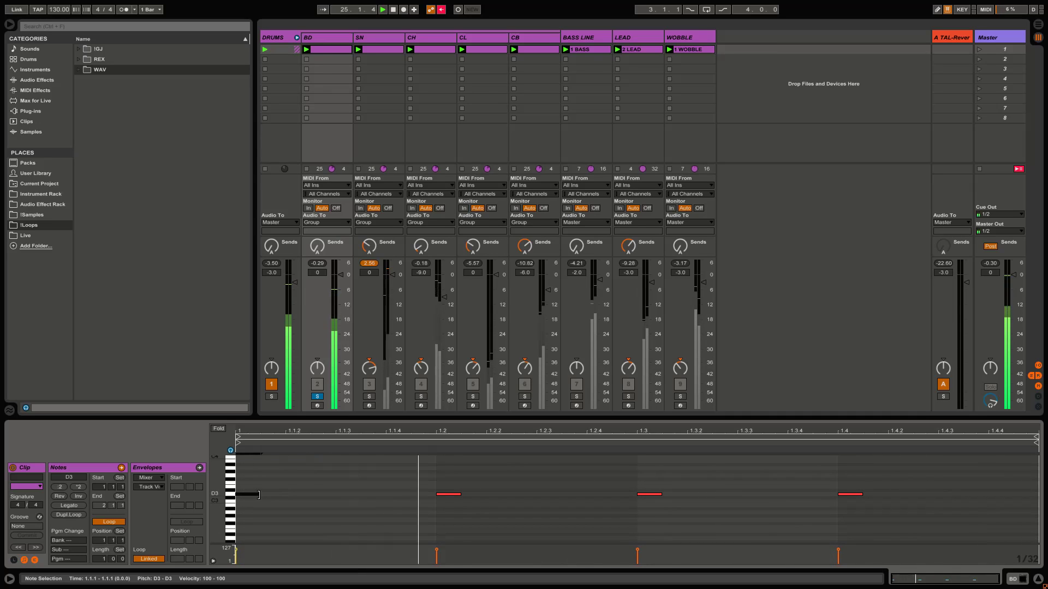
left_click_drag(258, 495, 336, 495)
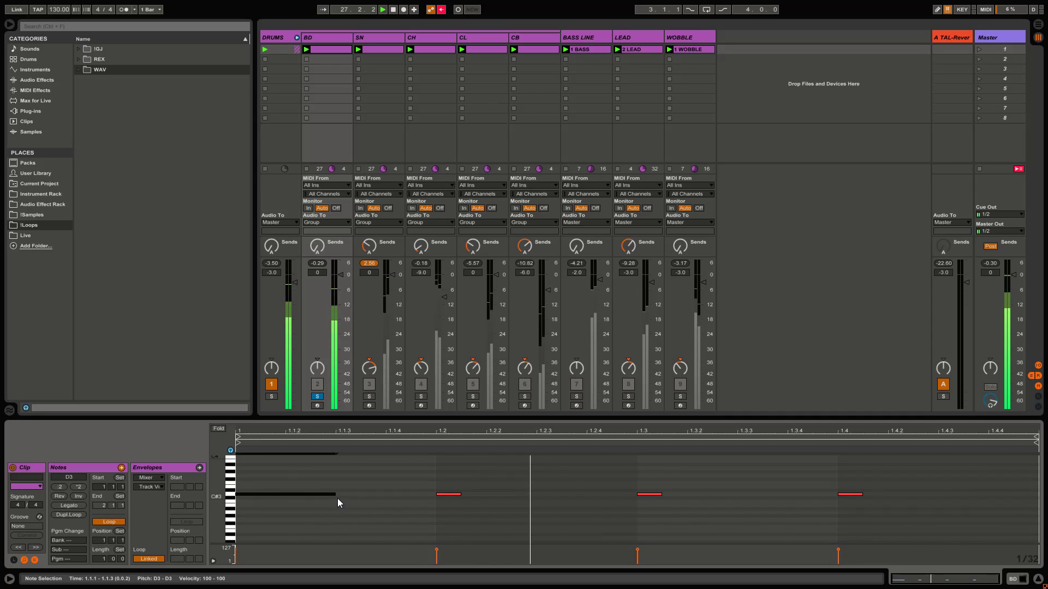
left_click_drag(336, 495, 433, 496)
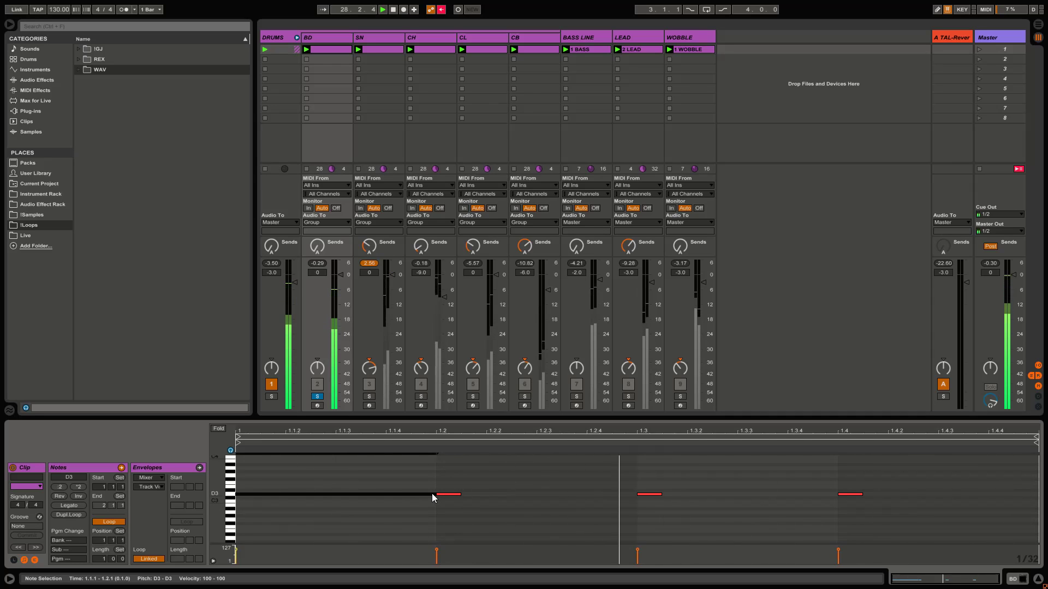
Return the first D3 note of the BD clip to its short length, matching the other notes.
left_click_drag(435, 494, 257, 494)
left_click(332, 490)
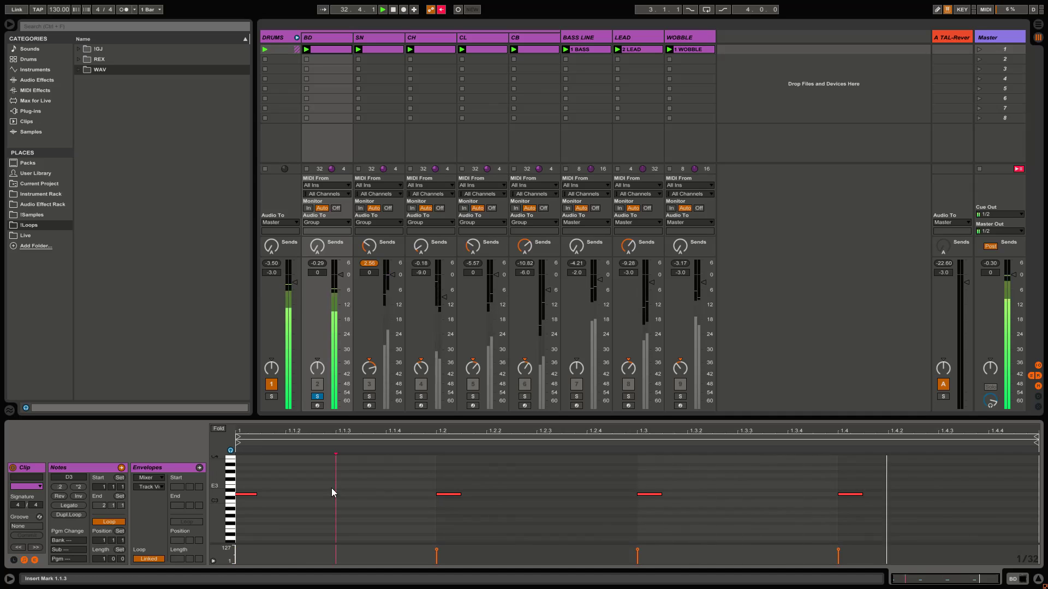
left_click(248, 494)
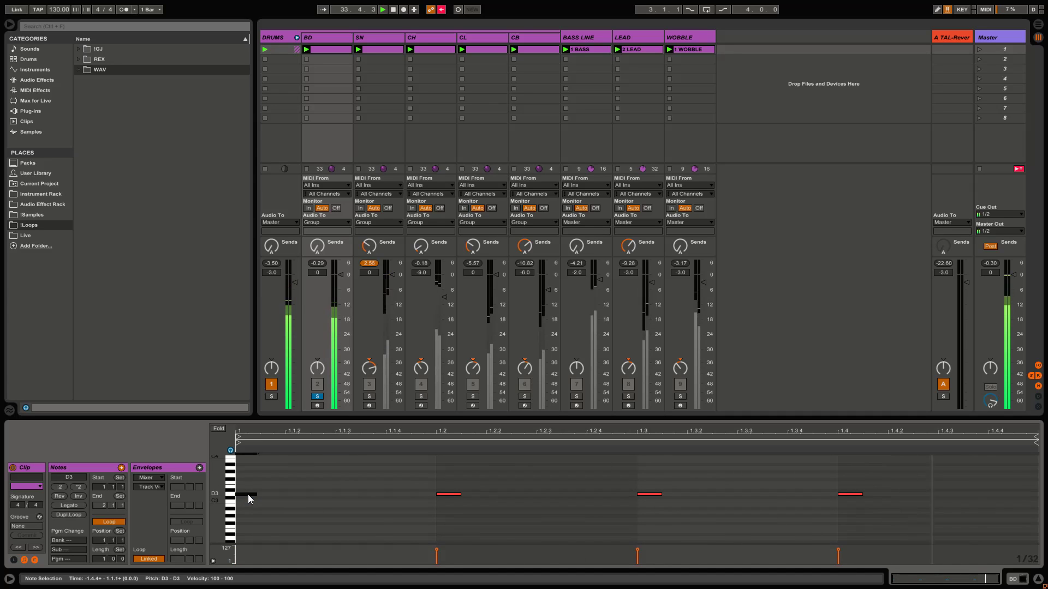
left_click(311, 499)
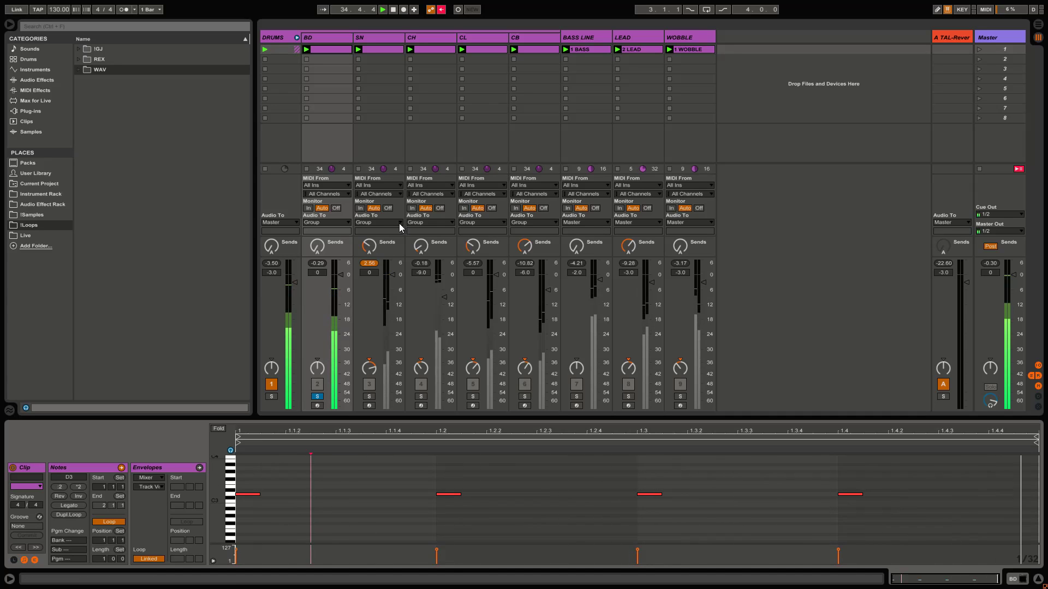
Solo the SN track instead of BD and show its Phutura device.
left_click(369, 386)
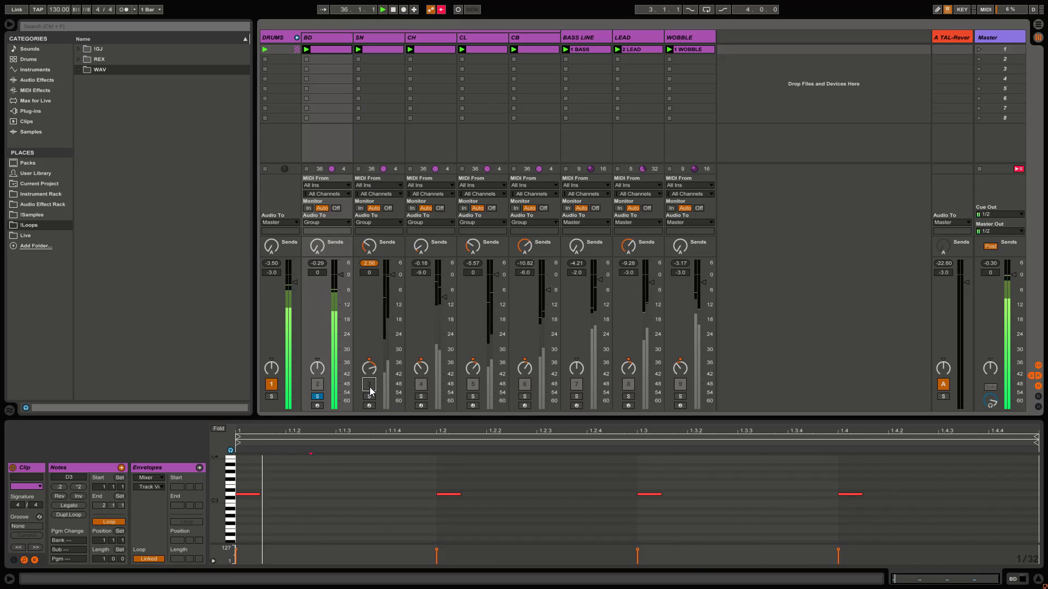
left_click(369, 396)
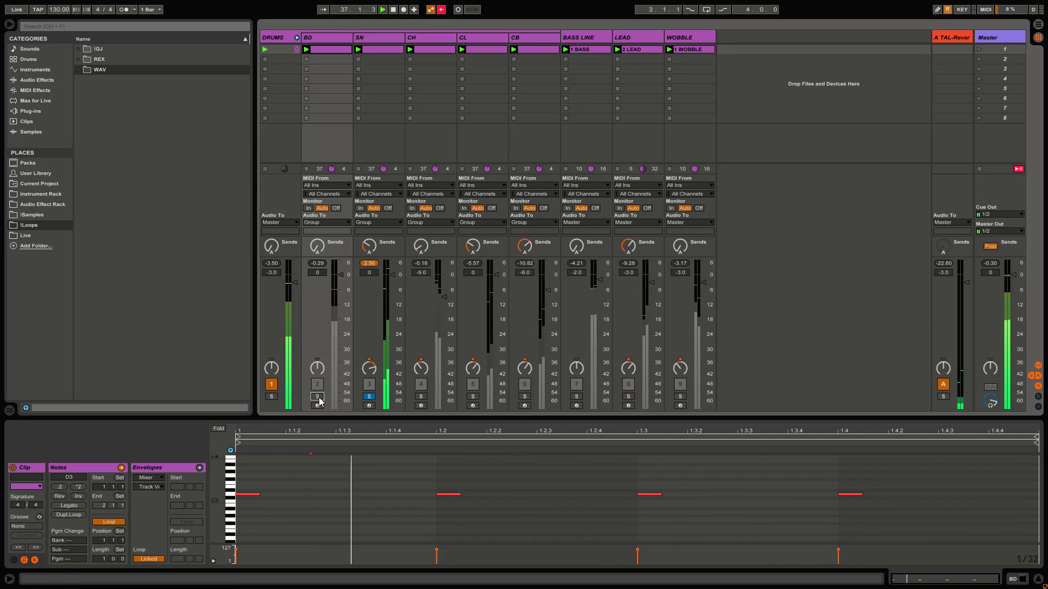
left_click(385, 37)
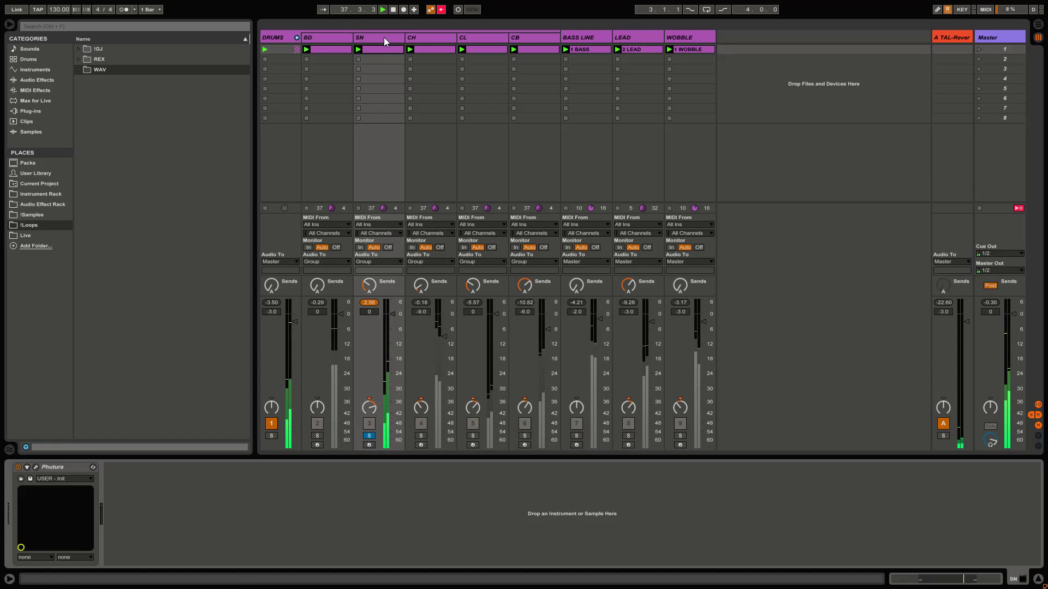
View the SN track's Phutura settings and deactivate the TAL-Reverb return track A.
left_click(35, 468)
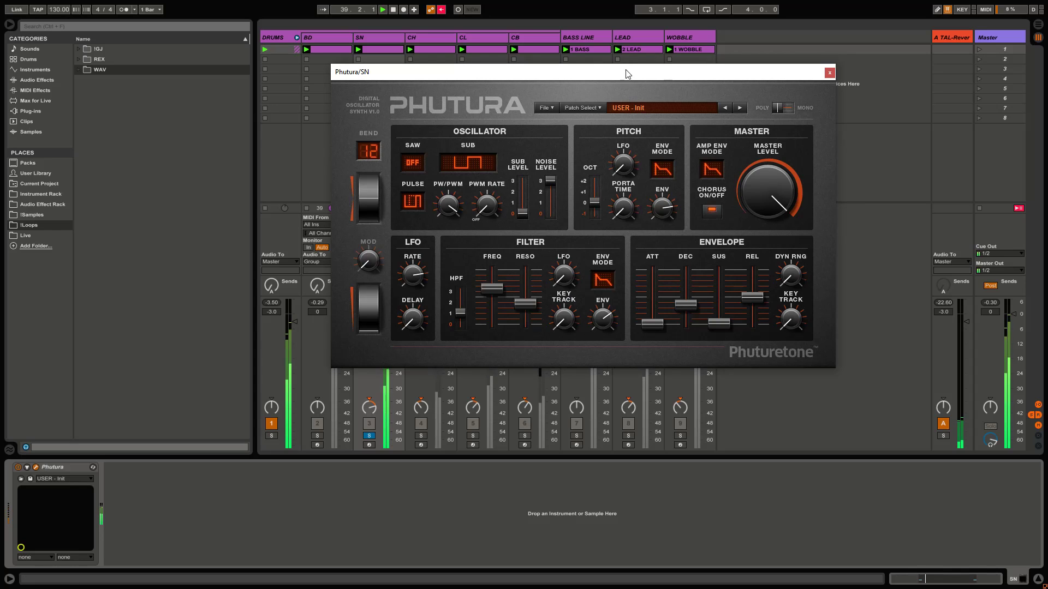
left_click_drag(624, 73, 664, 232)
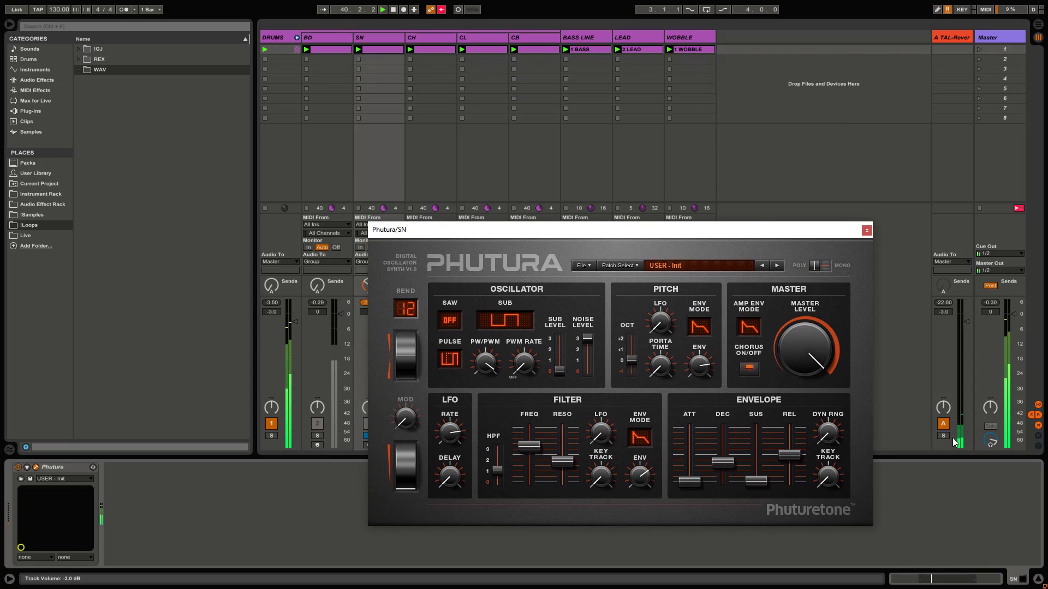
left_click(941, 427)
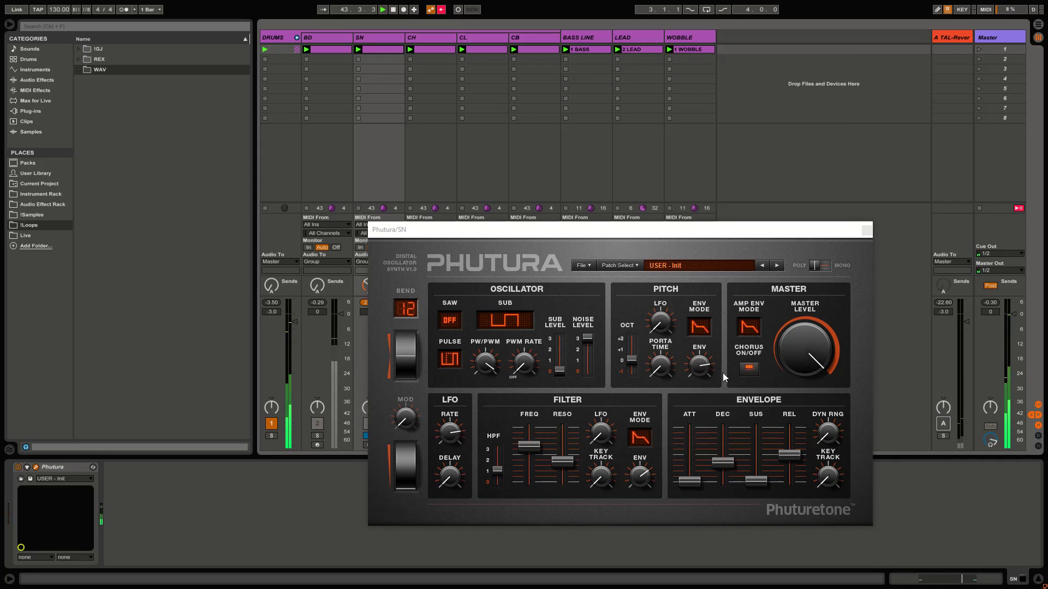
left_click(867, 227)
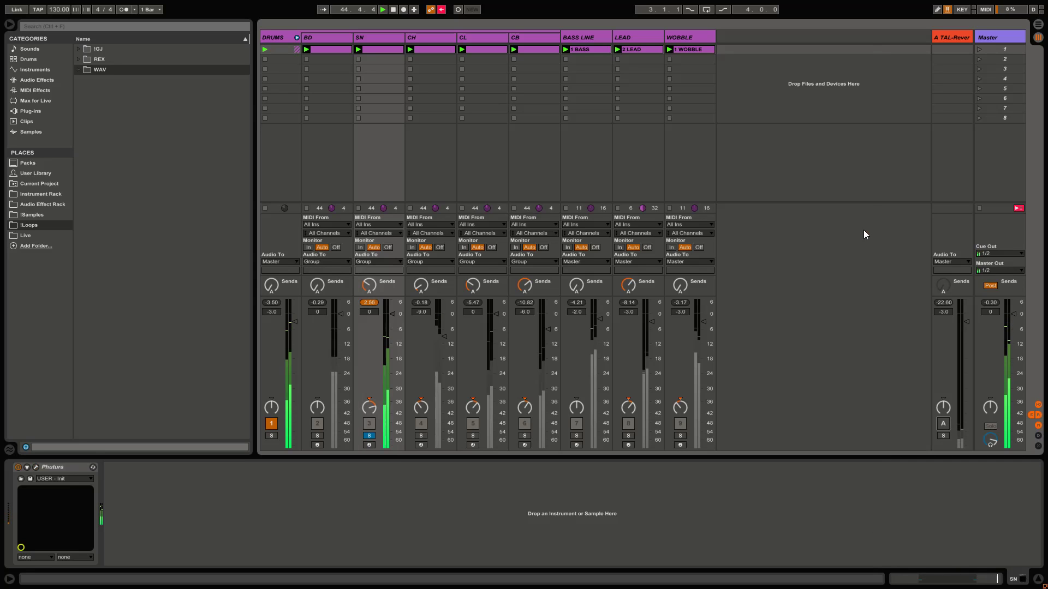
Solo the CH track instead of SN and open its Phutura window.
left_click(420, 437)
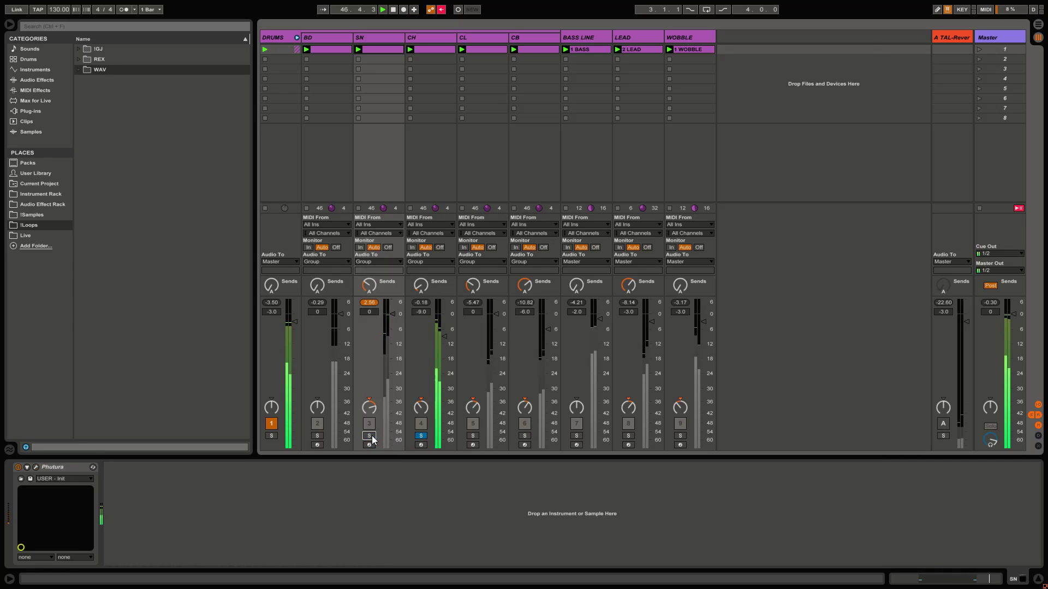
left_click(437, 37)
left_click(36, 468)
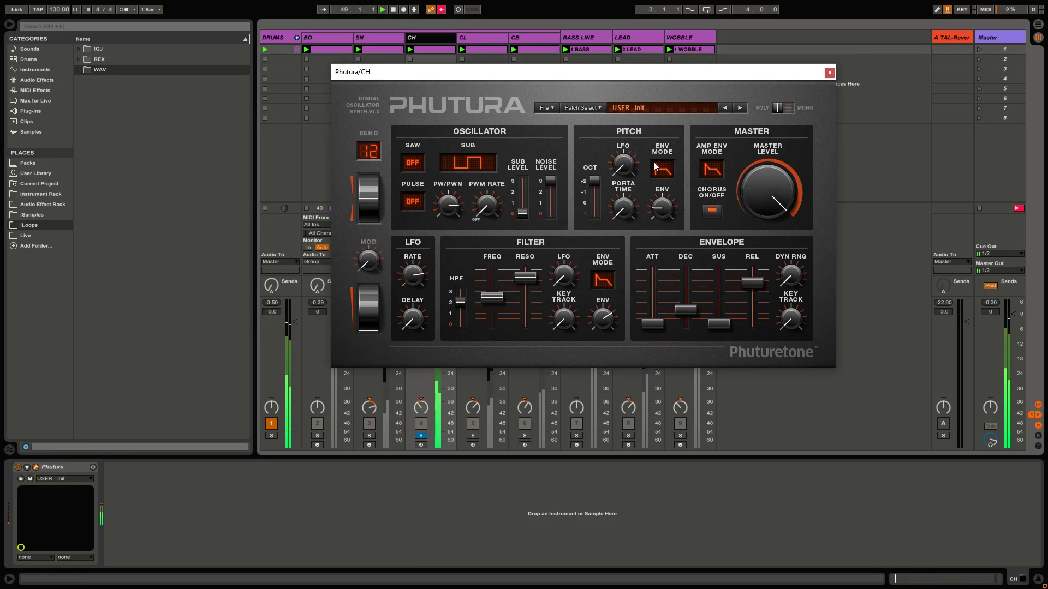
Raise the pitch envelope amount in the CH track's Phutura patch, close its window and clear the track's solo.
left_click_drag(670, 219, 686, 130)
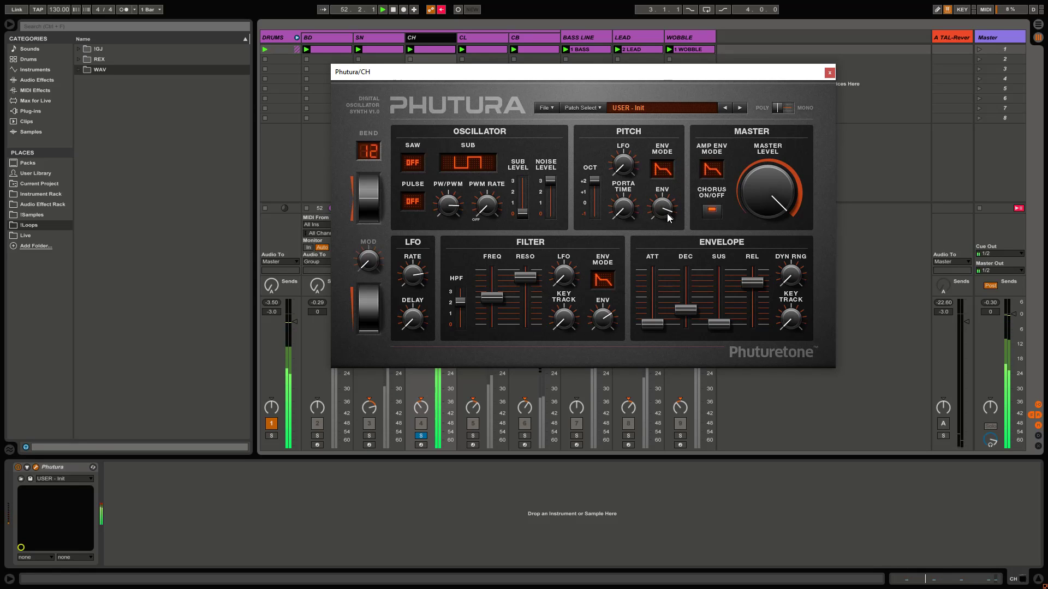
left_click(825, 73)
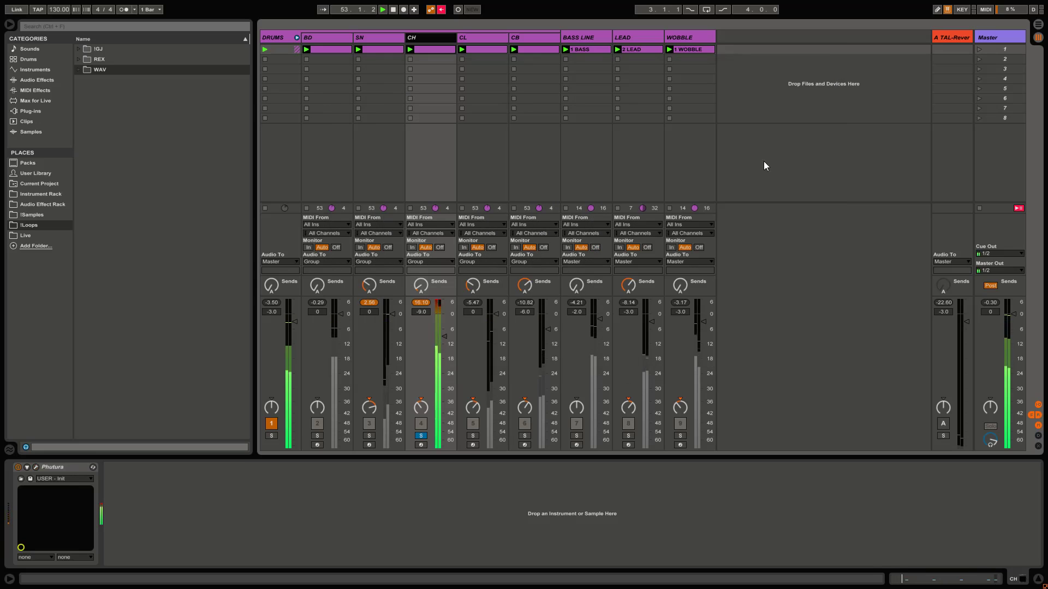
left_click(421, 436)
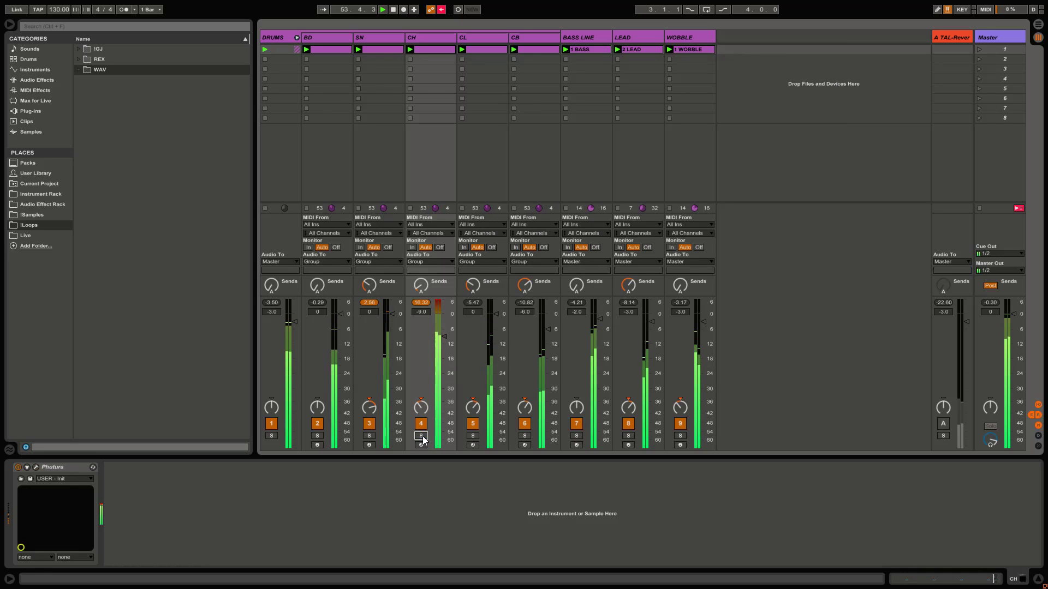
Solo the CL track and reopen the CH track's Phutura window.
left_click(369, 436)
left_click(474, 436)
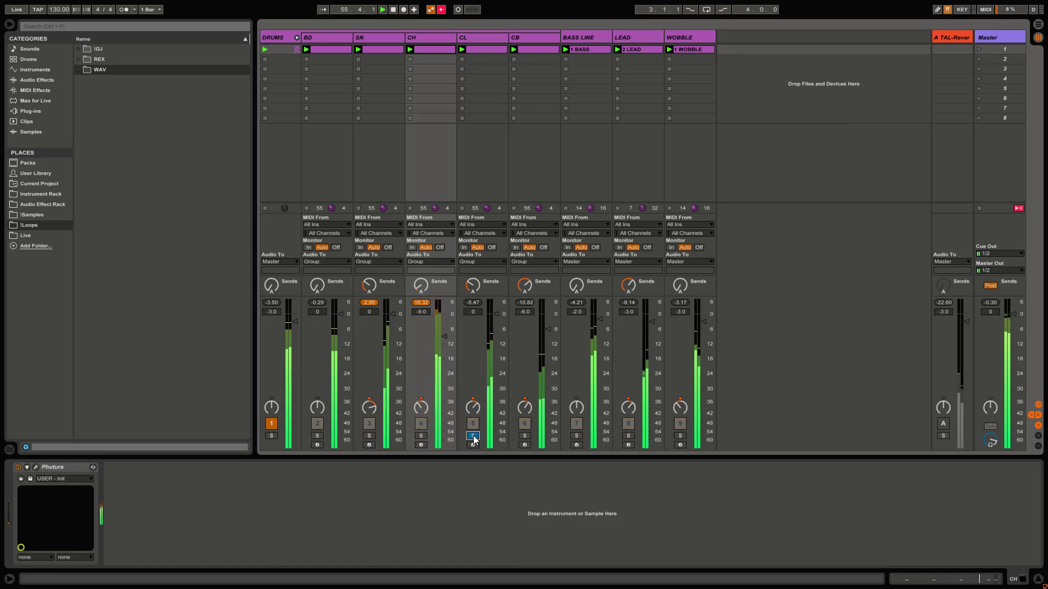
left_click(36, 467)
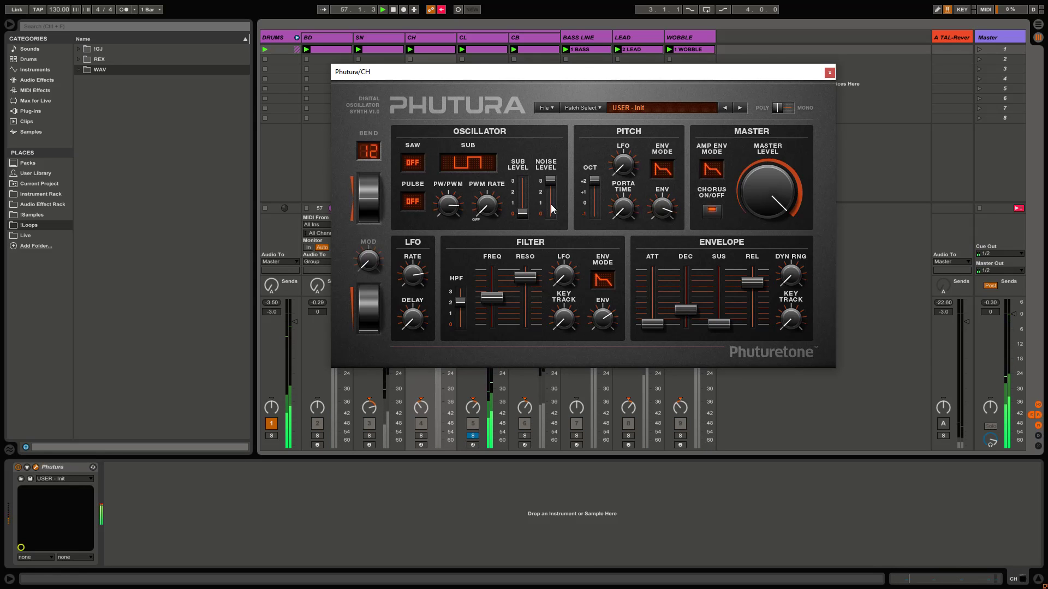
Switch the solo on and off on the SN and CL tracks to compare their sounds.
left_click(369, 436)
left_click(370, 436)
left_click(370, 436)
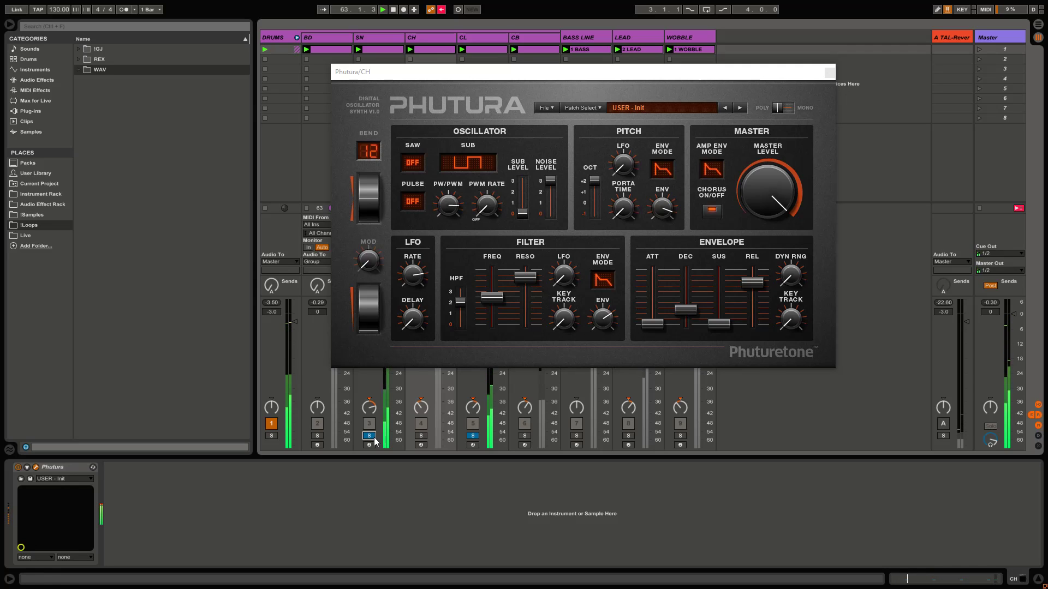
left_click(473, 435)
left_click(473, 436)
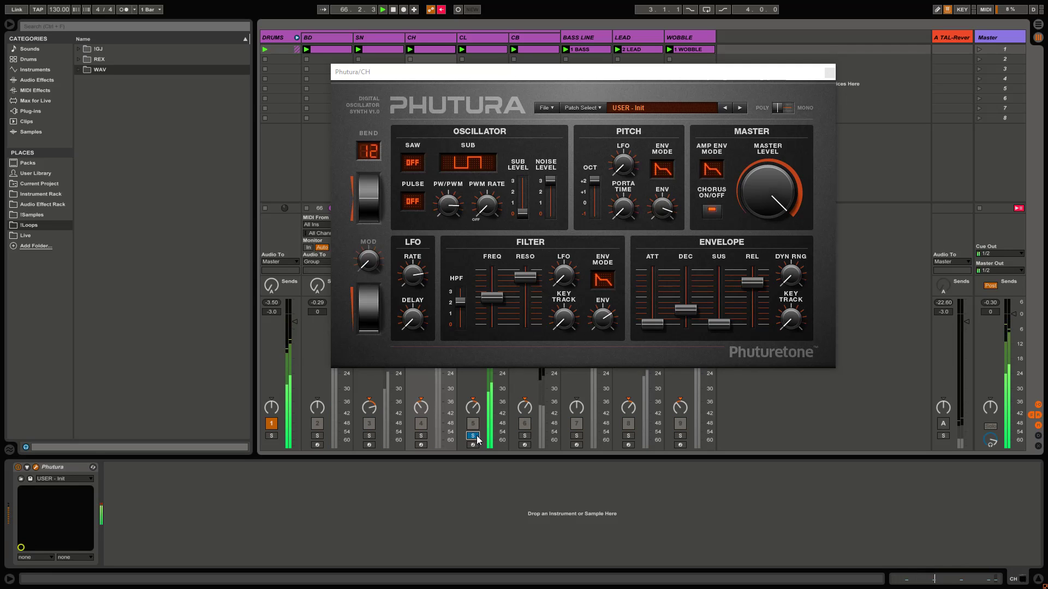
Solo the CB track in place of the others and open its Phutura window.
left_click(525, 436)
left_click(825, 73)
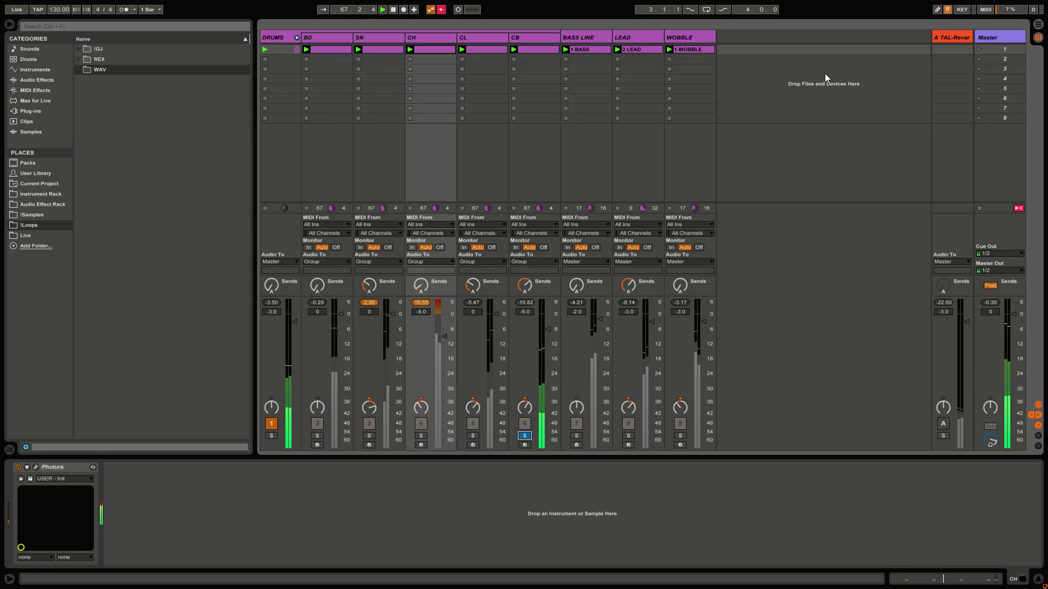
left_click(552, 39)
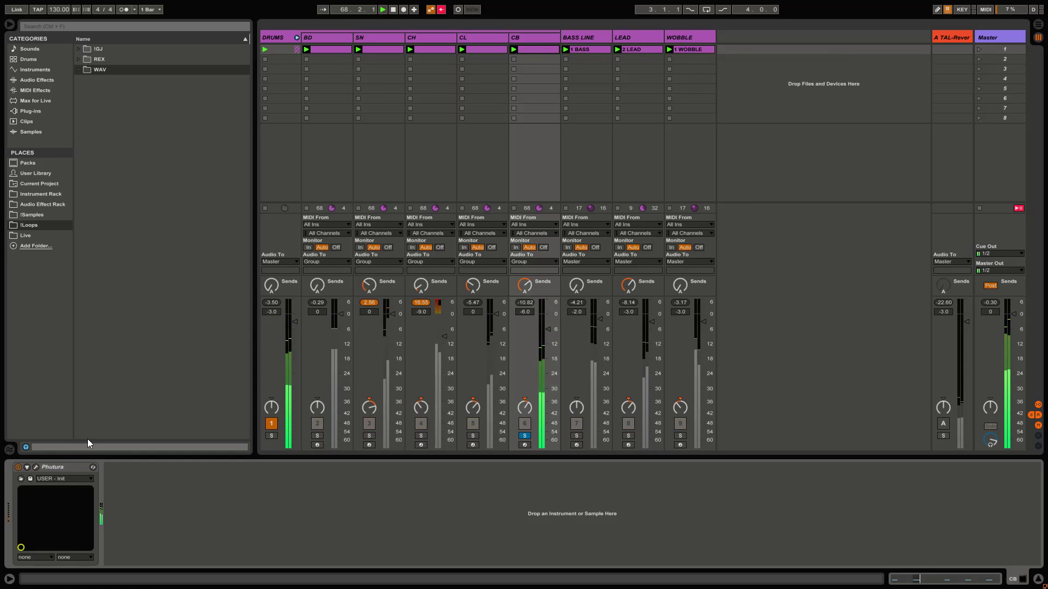
left_click(36, 468)
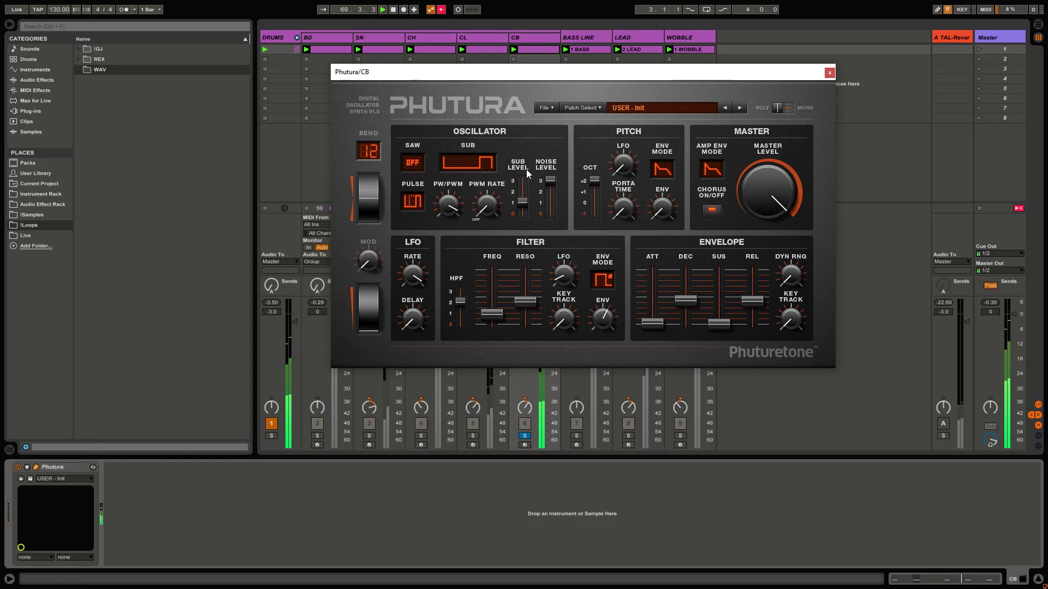
Sweep the CB patch's high-pass filter, leaving it at about 2, and close the Phutura window.
left_click_drag(607, 74, 615, 158)
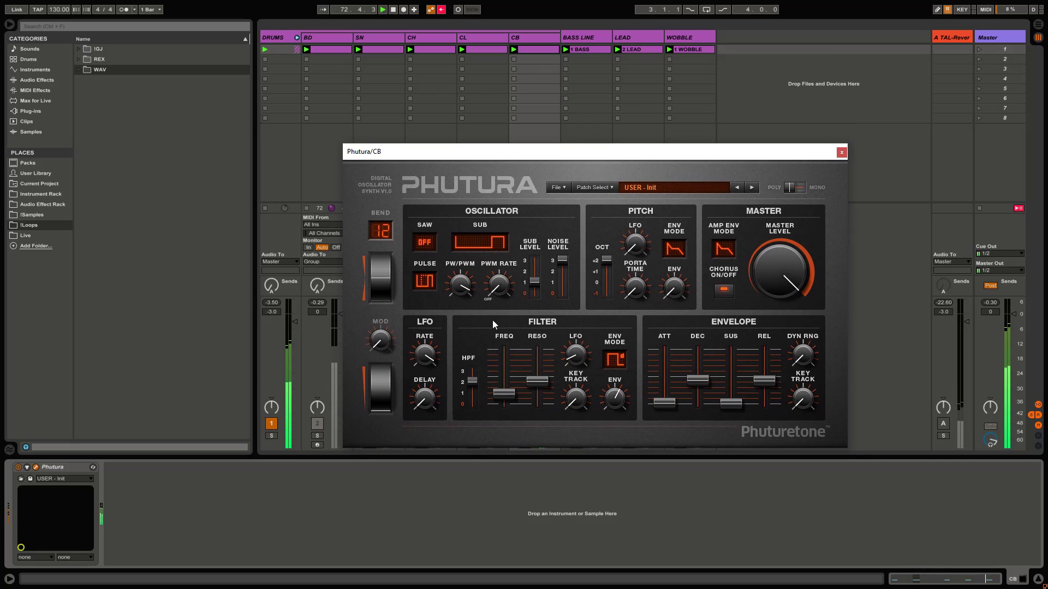
left_click_drag(472, 402, 474, 381)
left_click(841, 152)
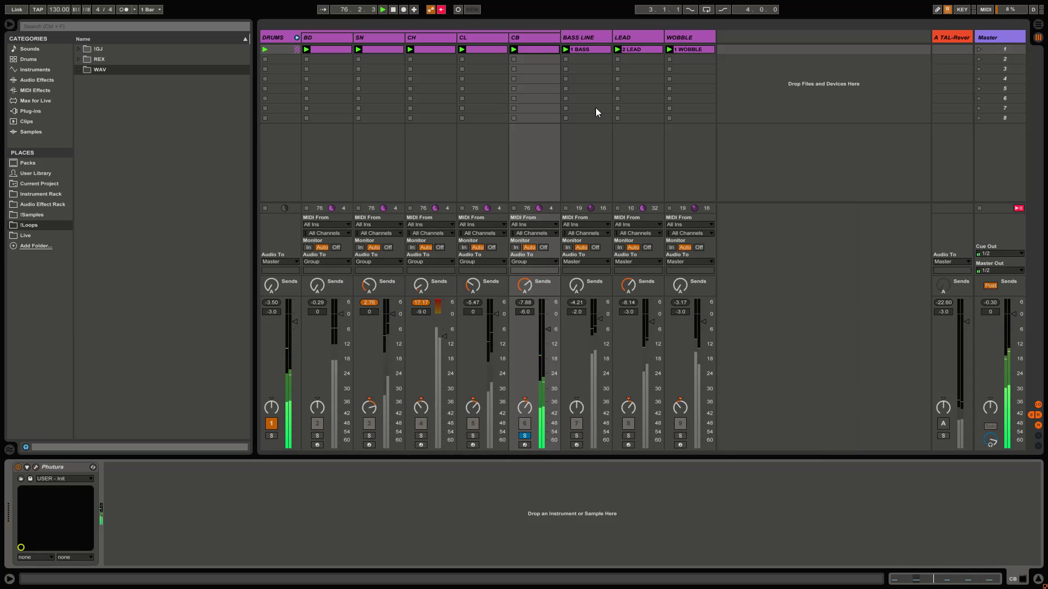
Solo the BASS LINE track instead of CB and open its Phutura window.
left_click(576, 436)
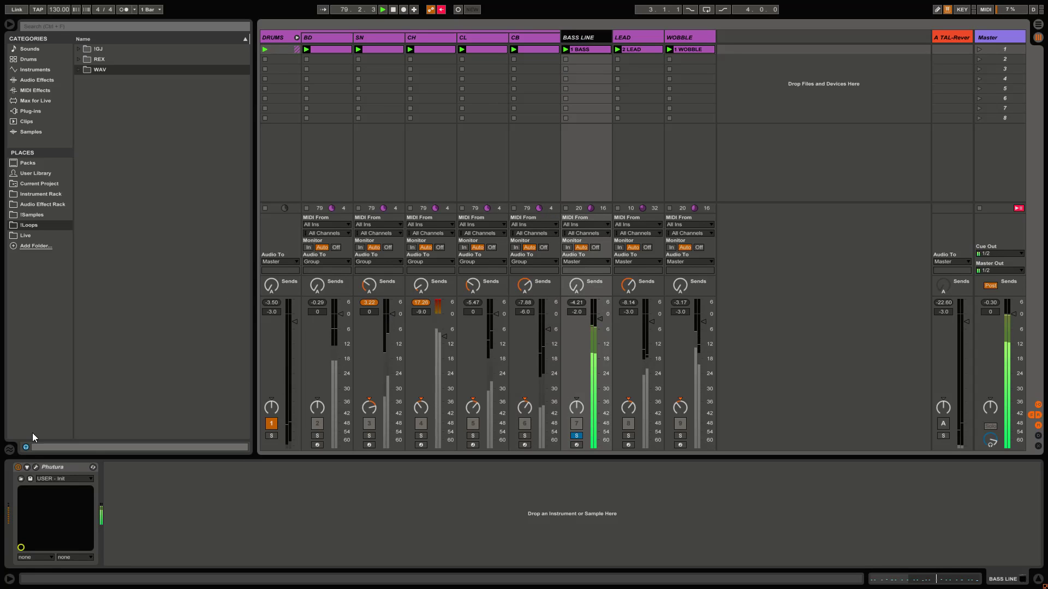
left_click(36, 468)
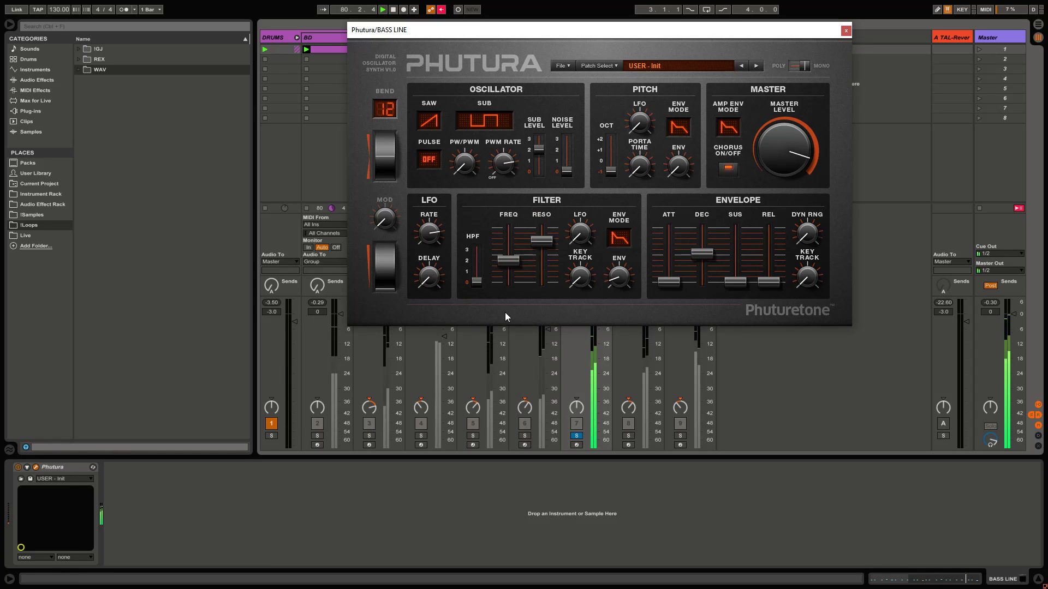
left_click_drag(613, 41, 610, 89)
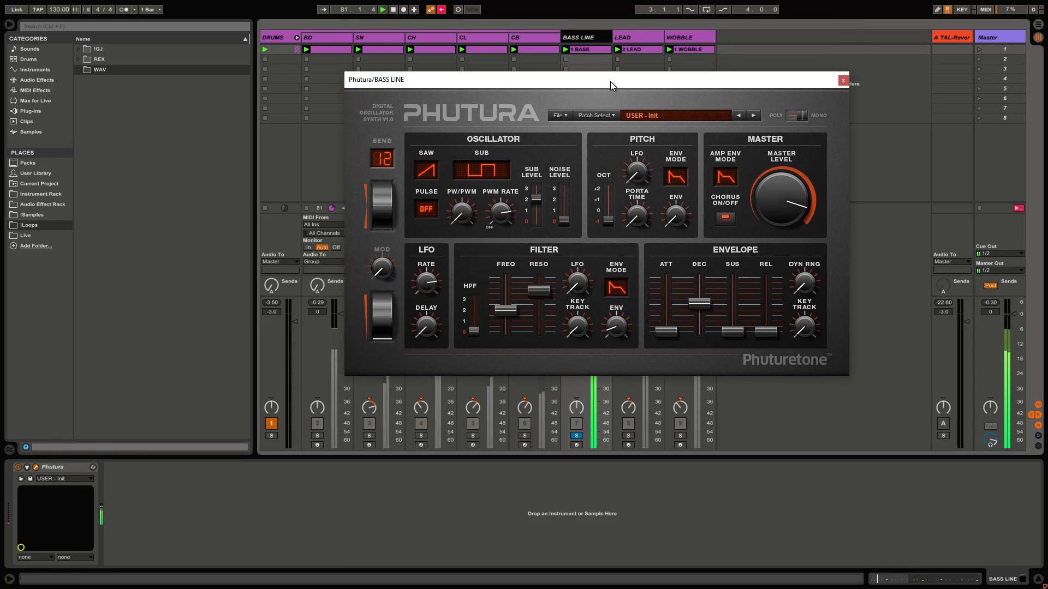
Show the mod wheel automation envelope of the 1 BASS clip.
left_click(597, 50)
left_click(152, 477)
left_click(155, 491)
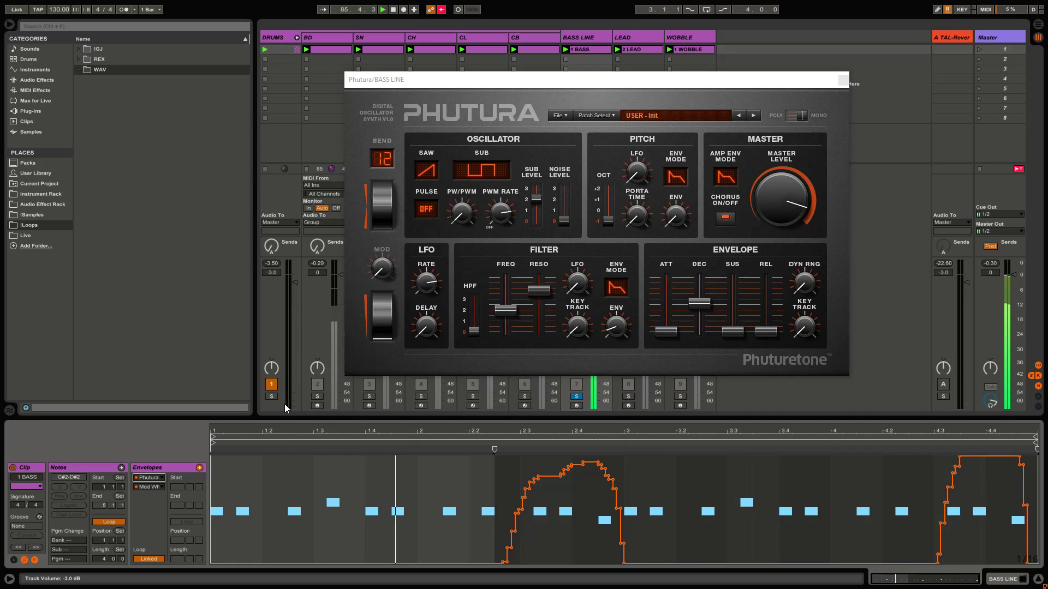
Solo the DRUMS group alongside the bass line and lower the CH track's volume to -20.6 dB.
left_click(270, 397)
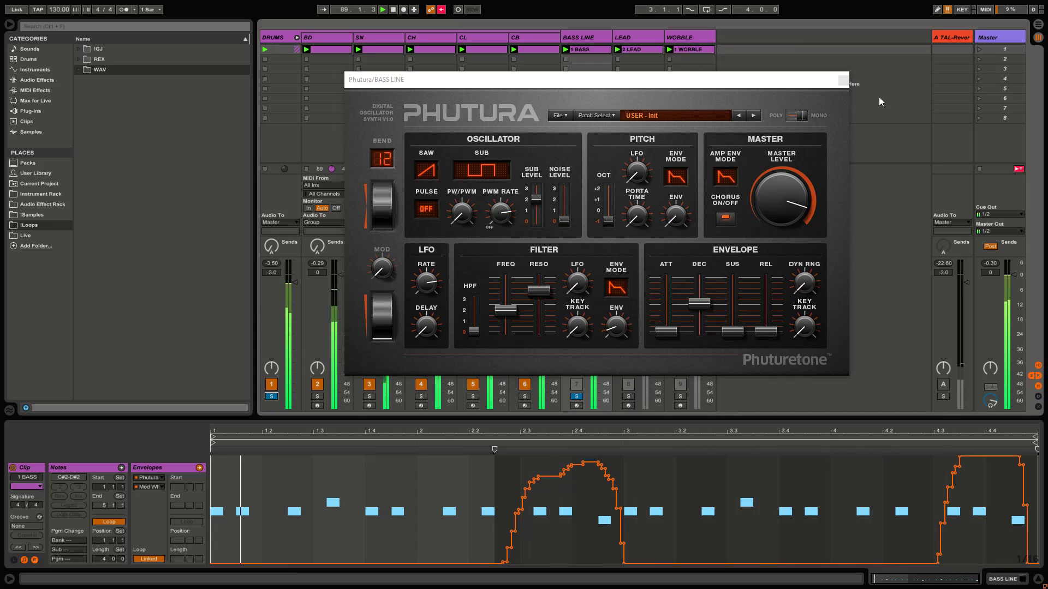
left_click(843, 81)
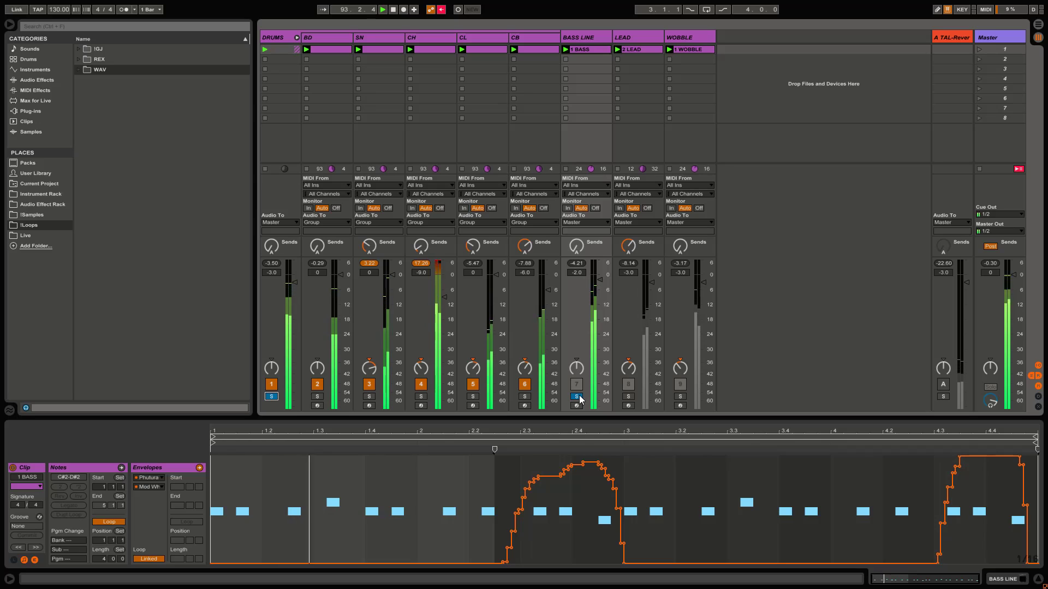
left_click(421, 263)
left_click_drag(448, 297, 446, 326)
double_click(420, 397)
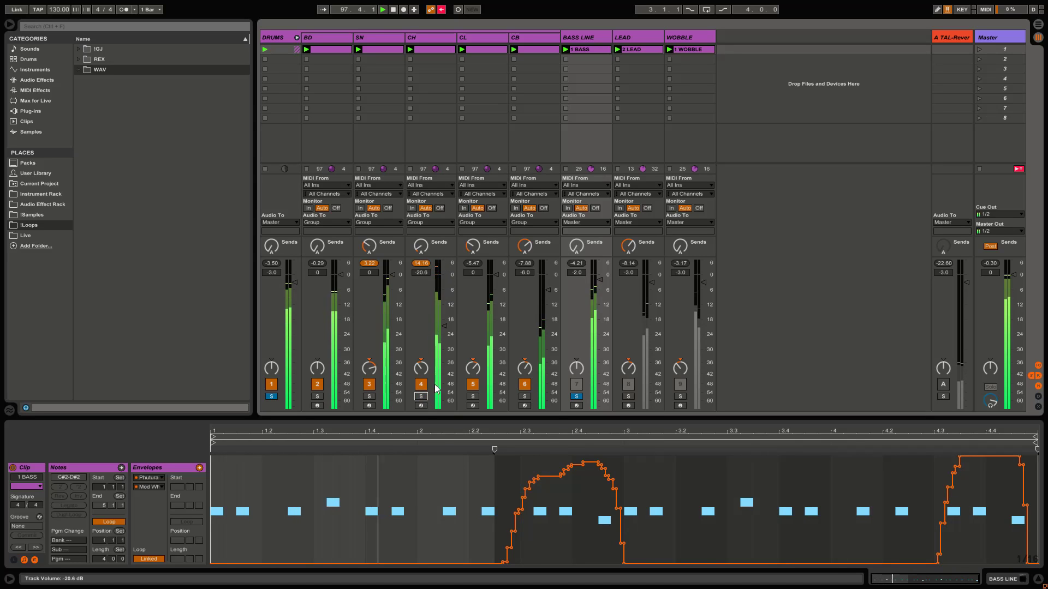
Solo the LEAD track instead of BASS LINE alongside the drums and open the lead's Phutura window.
left_click(629, 397)
double_click(575, 396)
left_click(576, 397)
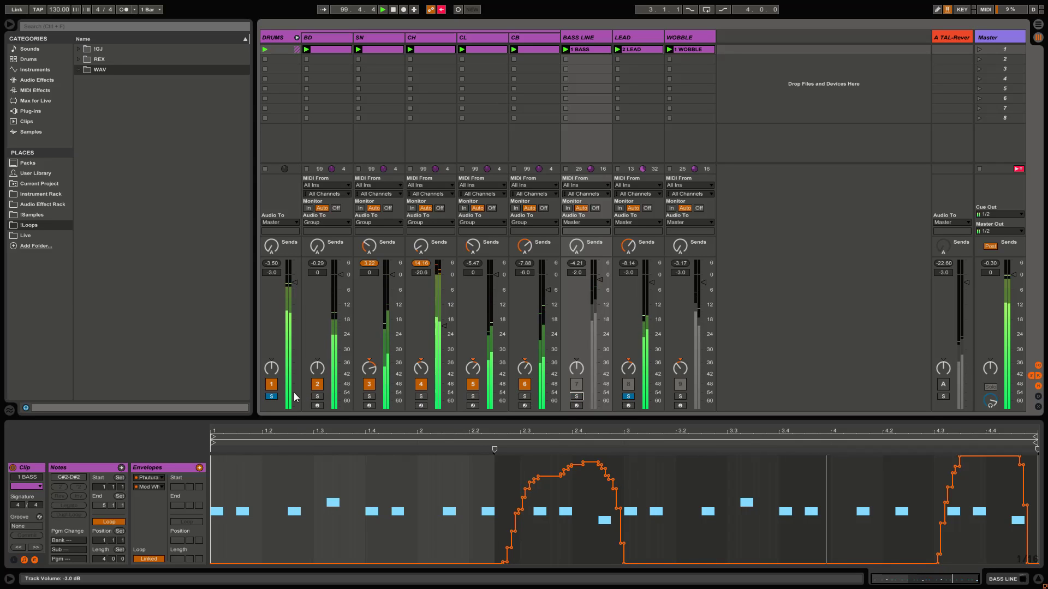
left_click(627, 36)
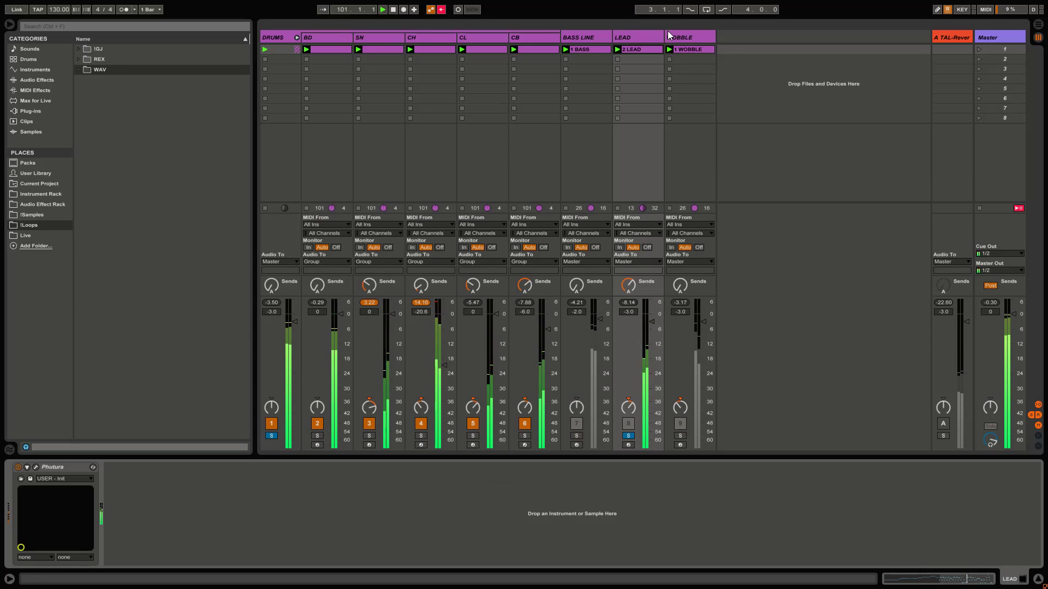
left_click(37, 467)
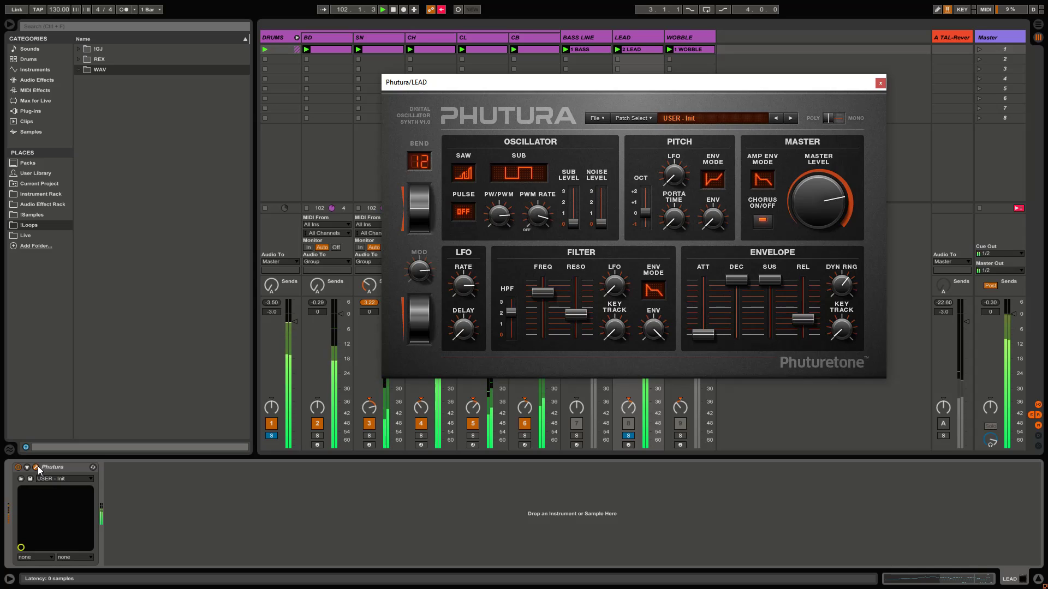
Take the DRUMS group out of solo and sweep the LEAD patch's high-pass filter.
left_click(272, 436)
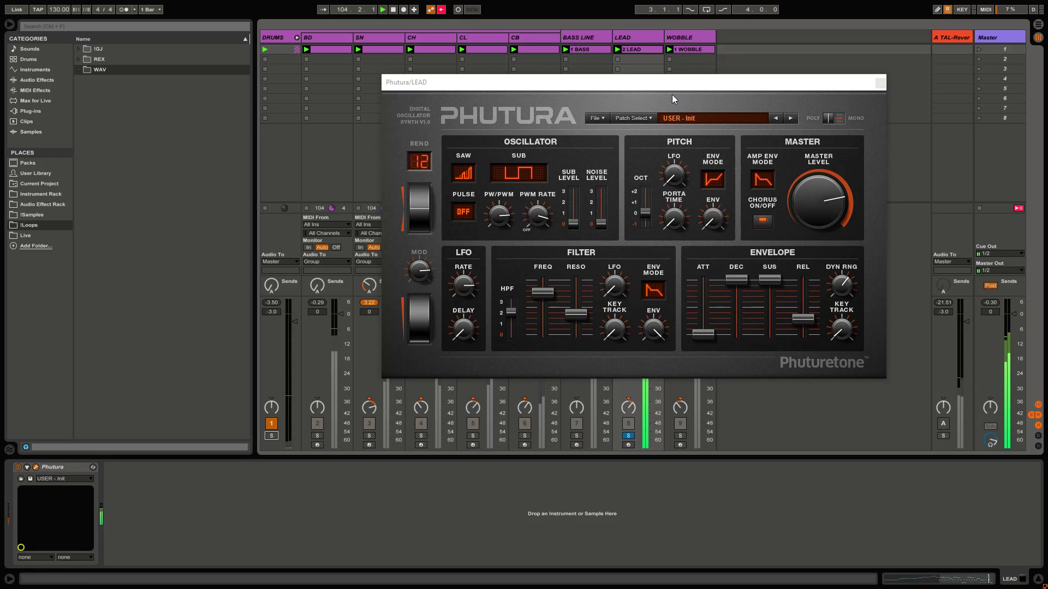
left_click_drag(668, 84, 624, 228)
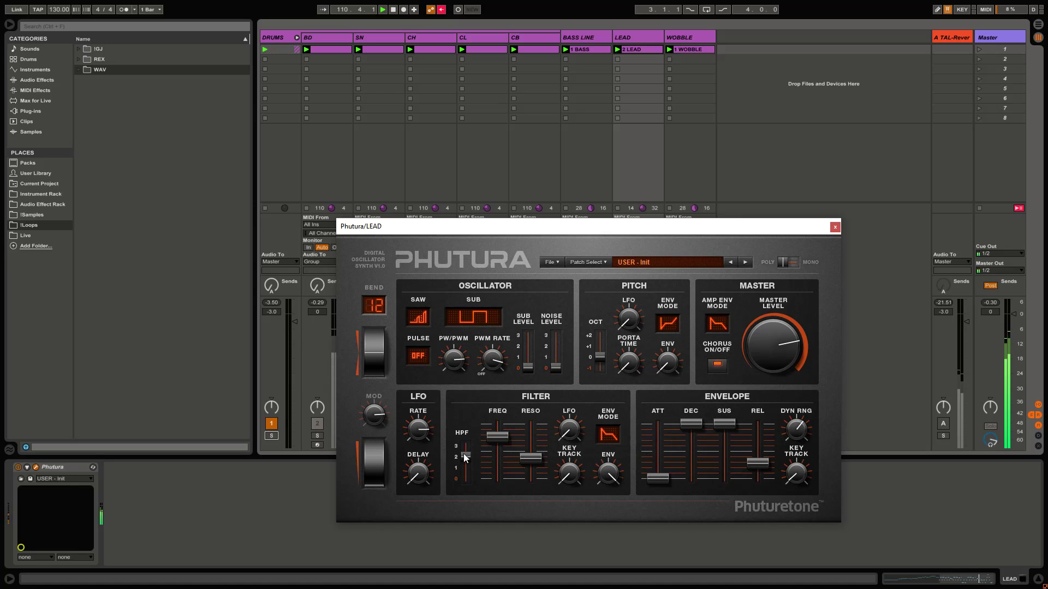
left_click_drag(466, 478, 475, 431)
Close the lead's Phutura window and lower the Master volume to -5.4 dB.
left_click(836, 229)
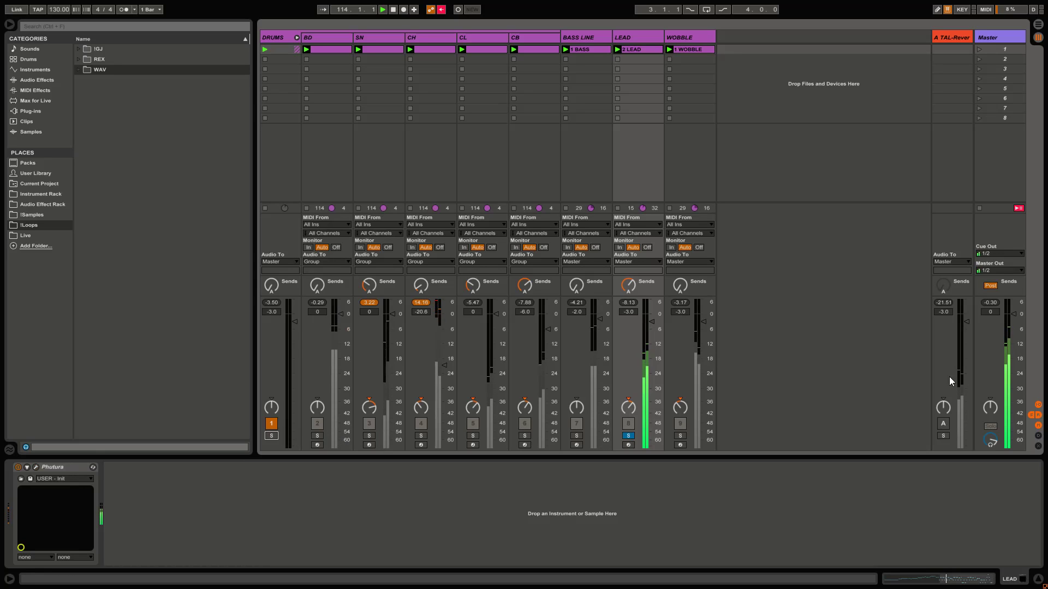
mouse_move(1013, 316)
left_mouse_down()
mouse_move(1014, 337)
mouse_move(1013, 328)
left_mouse_up()
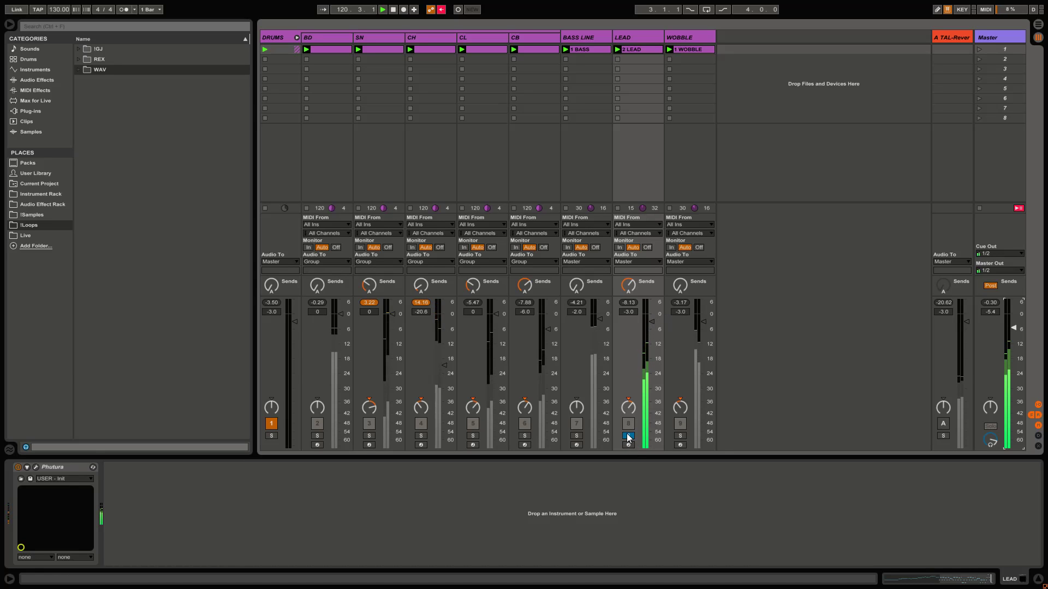
Solo the WOBBLE track instead of LEAD and show the notes of its 1 WOBBLE clip.
left_click(680, 435)
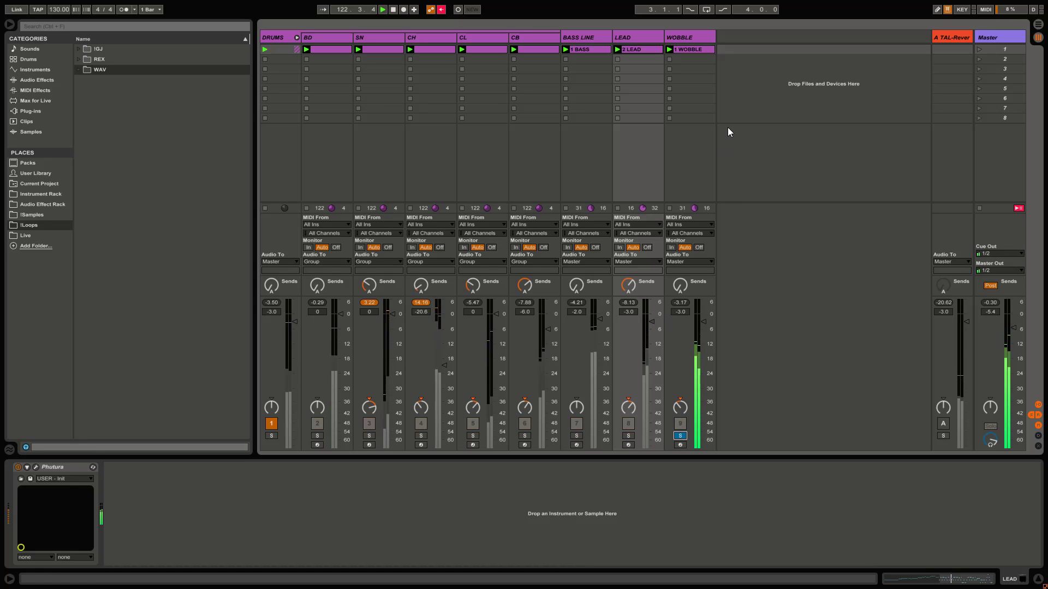
double_click(689, 49)
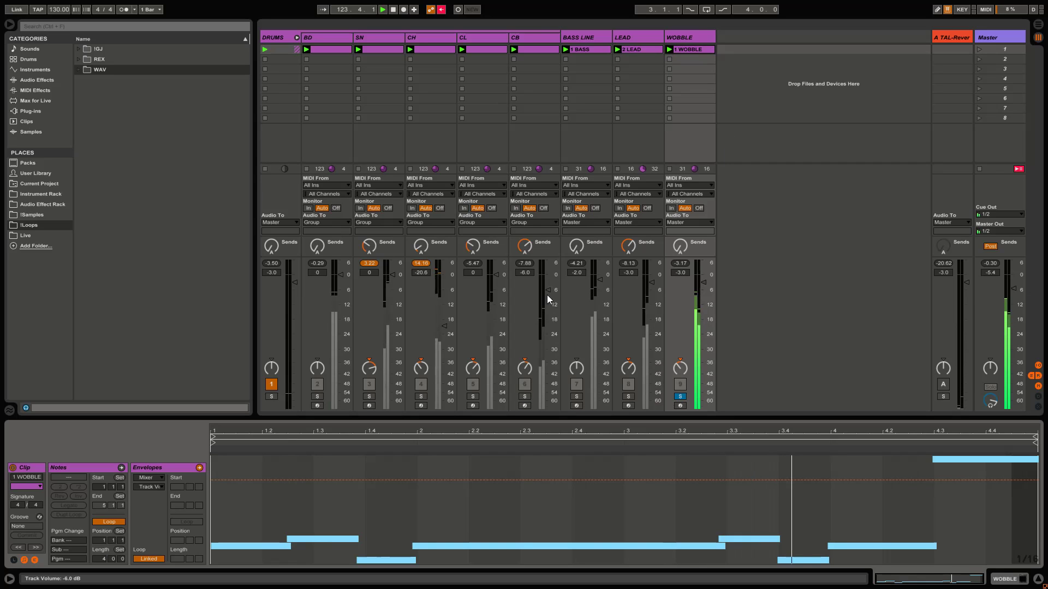
left_click(121, 469)
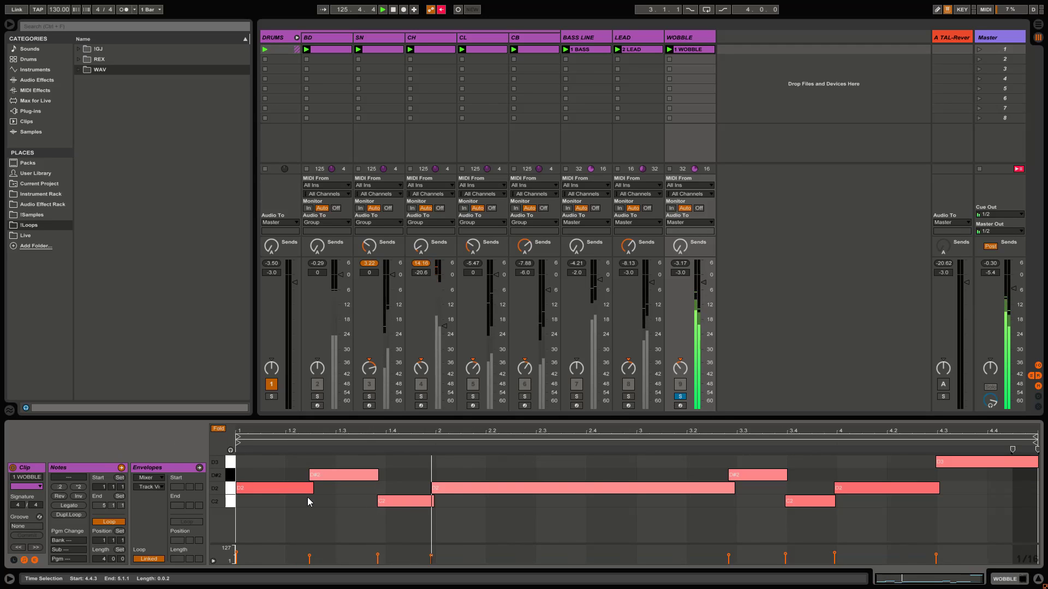
Open the WOBBLE track's Phutura window, try its MOD amount knob and close the window again.
double_click(685, 48)
left_click(39, 468)
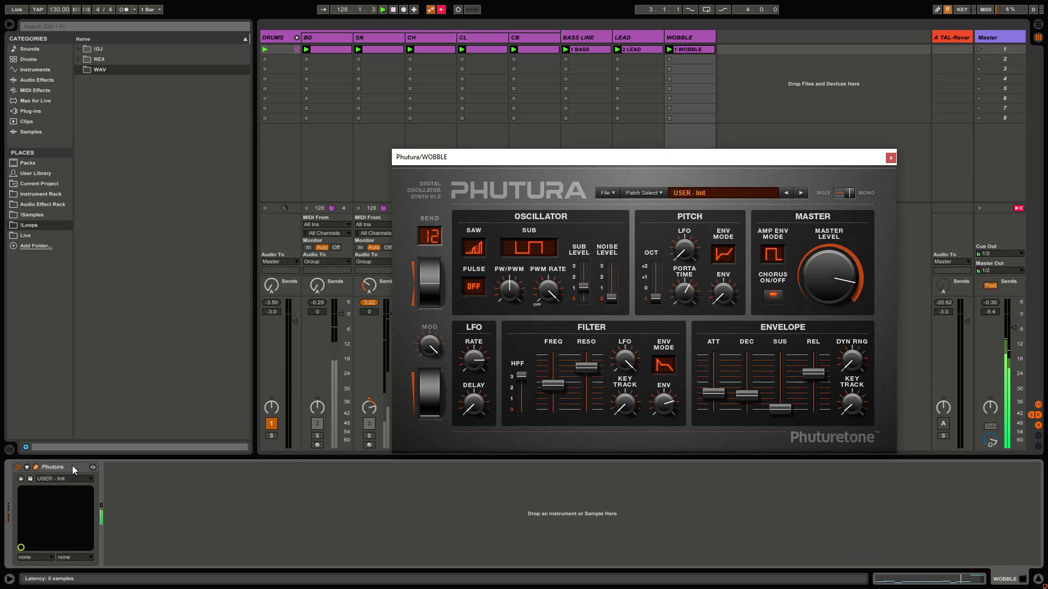
left_click_drag(435, 348, 435, 341)
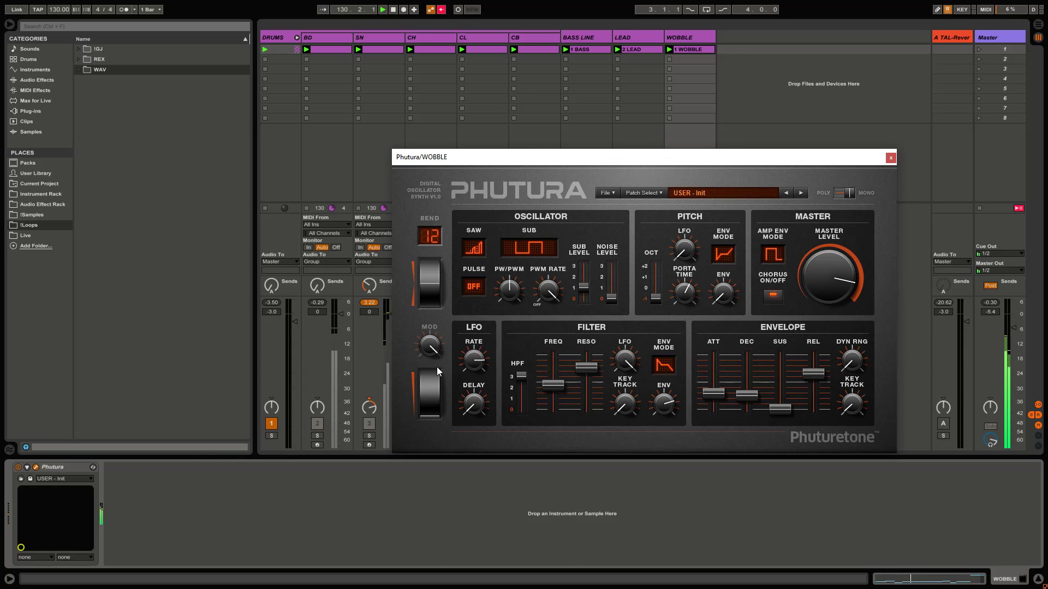
left_click(891, 158)
Clear the WOBBLE track's solo, then reactivate and solo the TAL-Reverb return track A.
left_click(680, 436)
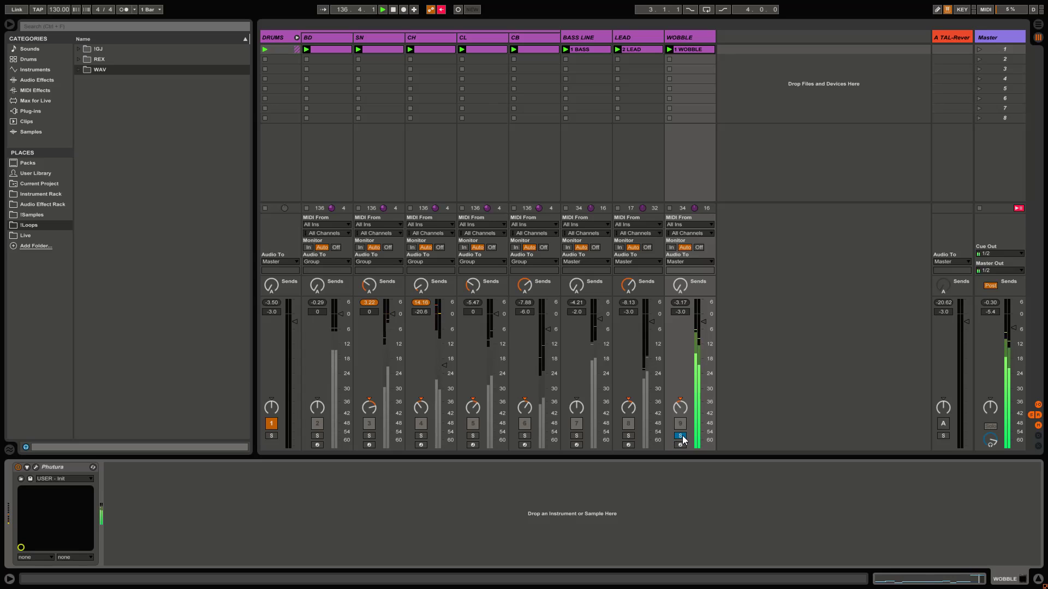
left_click(680, 436)
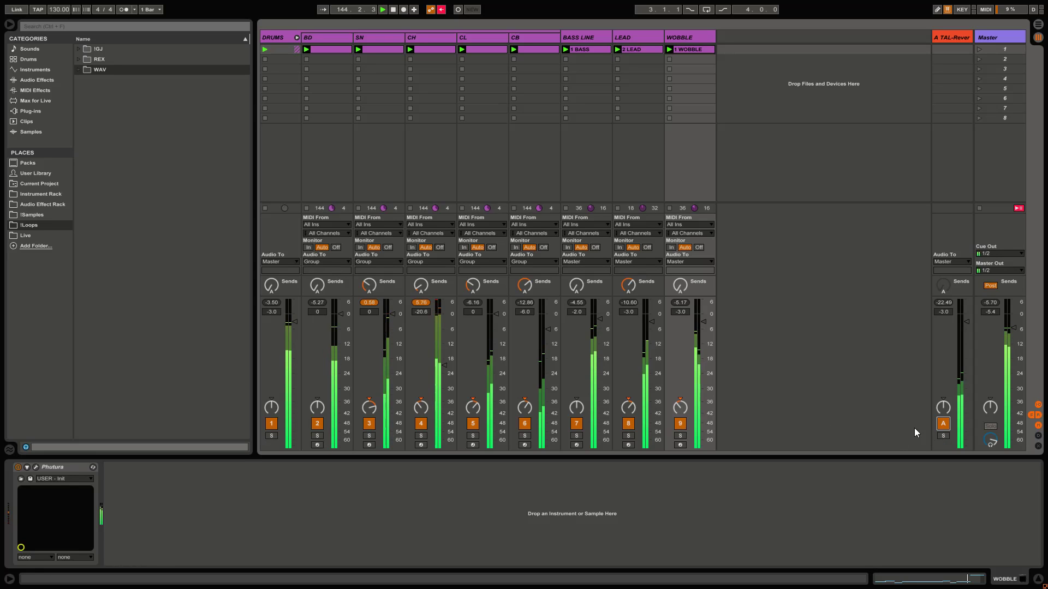
left_click(943, 436)
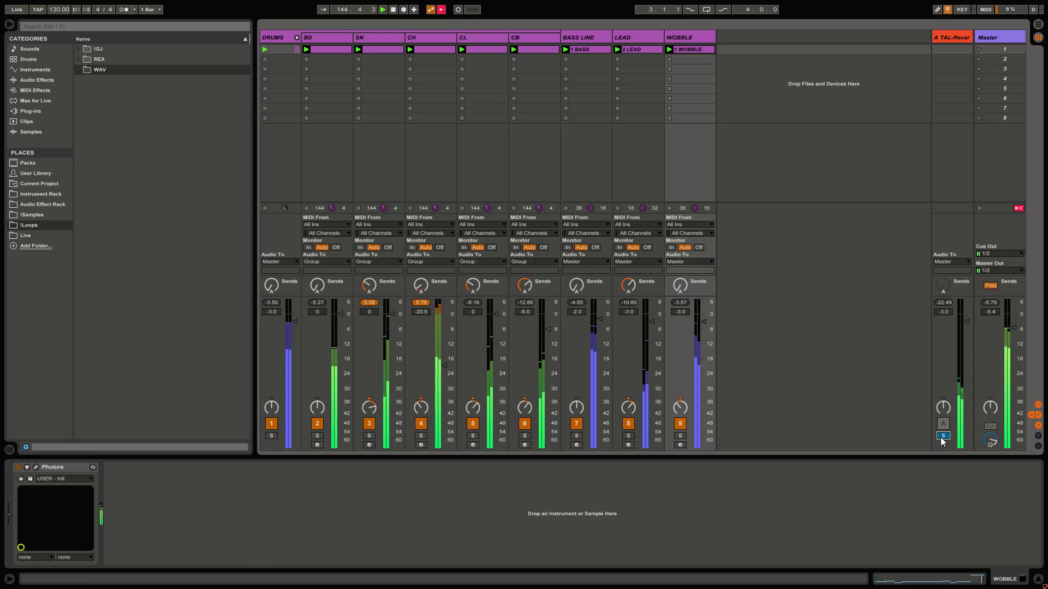
Open the WOBBLE track's Phutura window and move it down to uncover the mixer's send controls.
left_click(36, 467)
left_click_drag(712, 153, 564, 327)
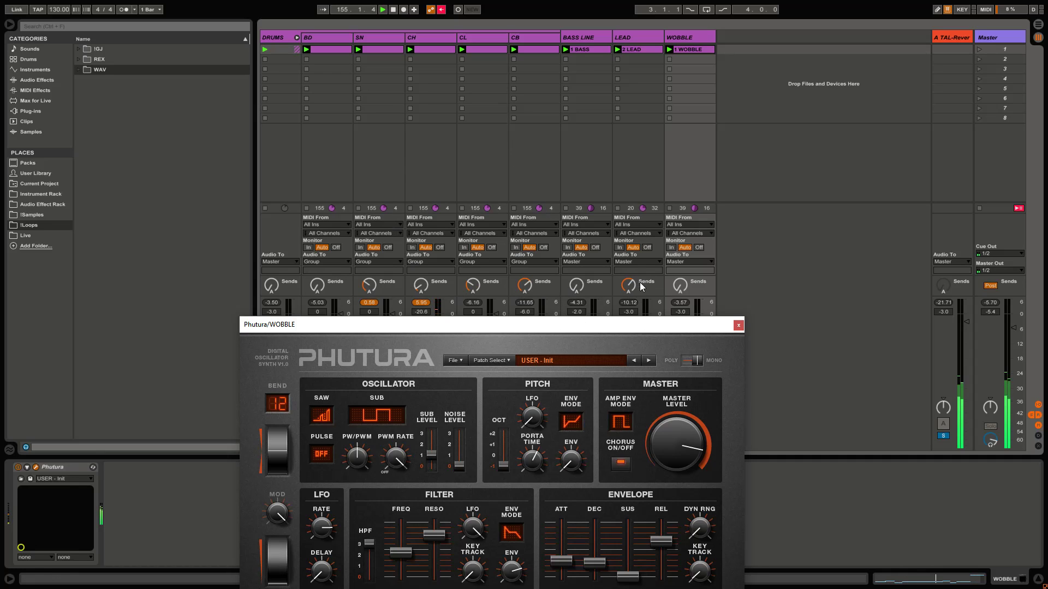
Close the WOBBLE track's Phutura window, clear return track A's solo and open the CLAS plug-in window on the Master track.
left_click(737, 326)
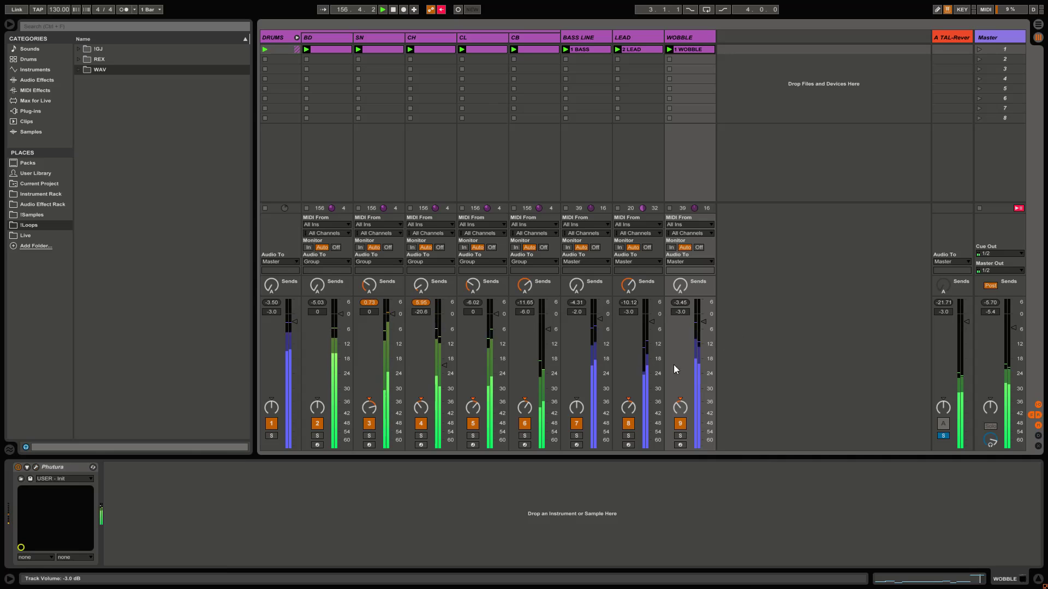
left_click(944, 435)
left_click(981, 382)
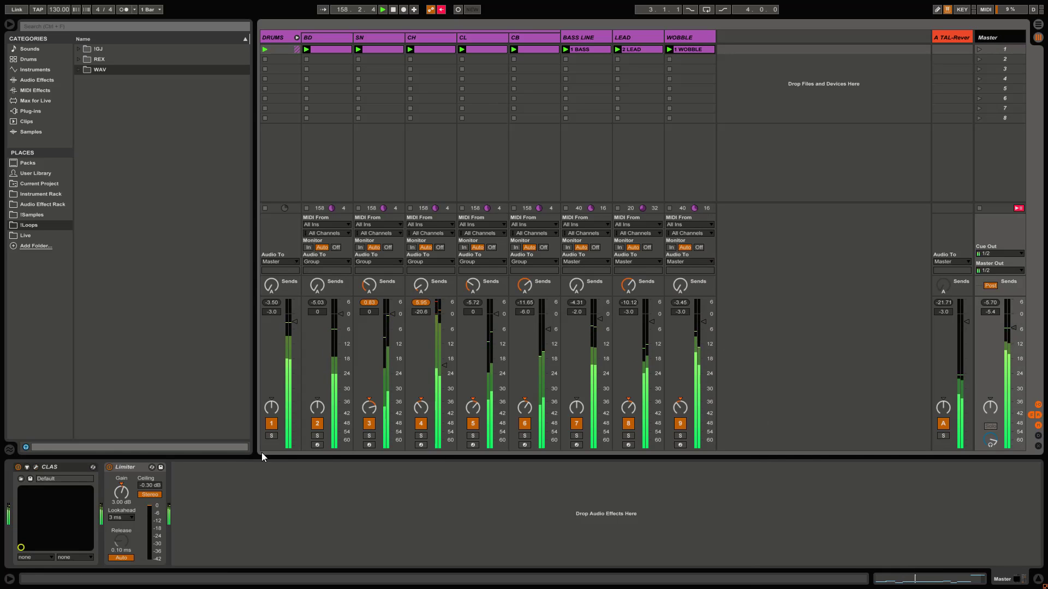
left_click(40, 468)
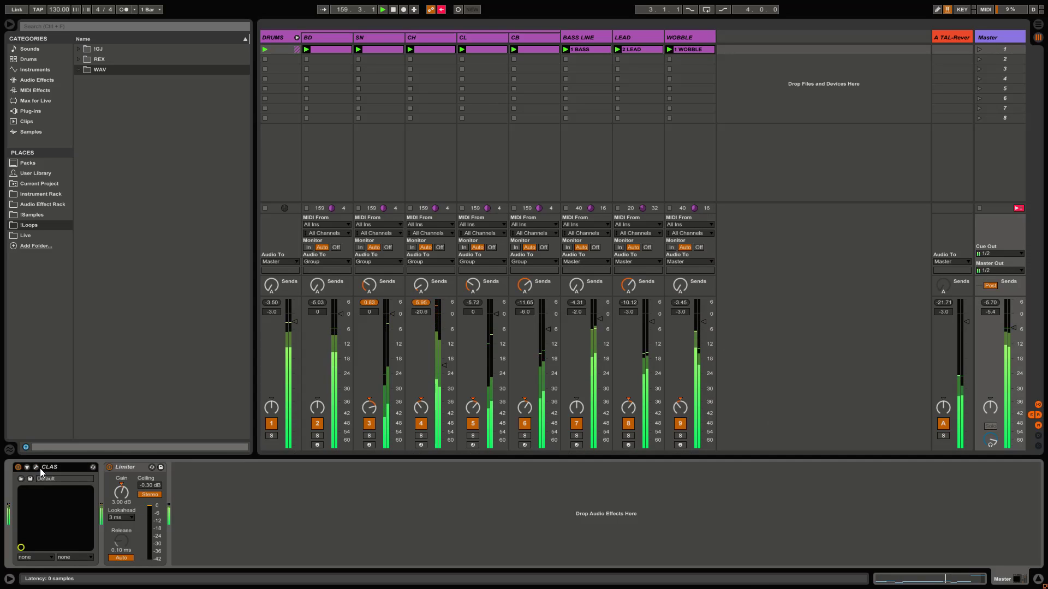
left_click(36, 467)
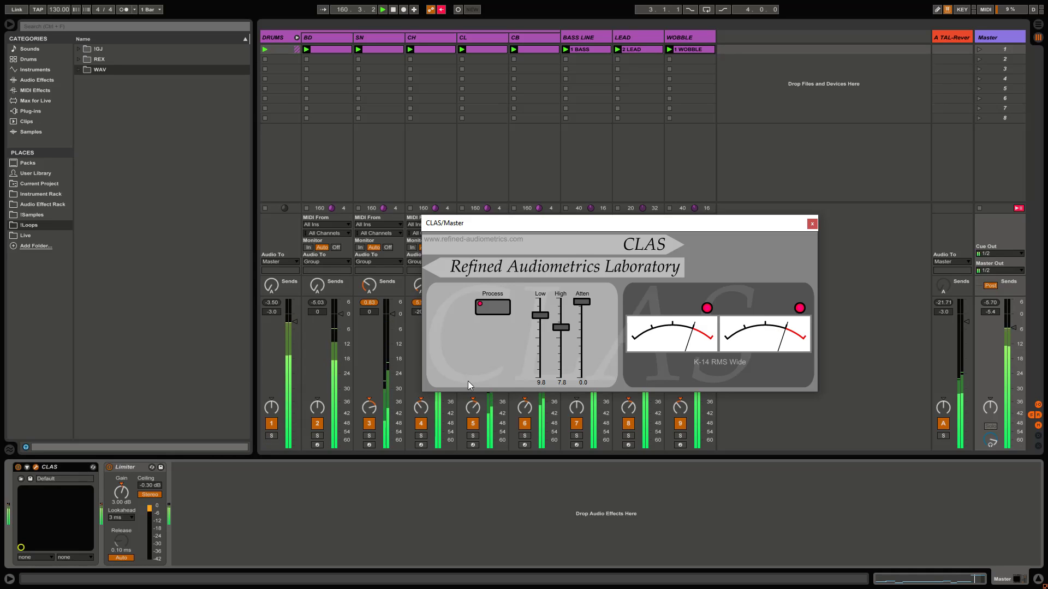
Raise CLAS's Low and High sliders to 12.0, compare the sound by toggling Process, and close the plug-in window.
left_click(493, 308)
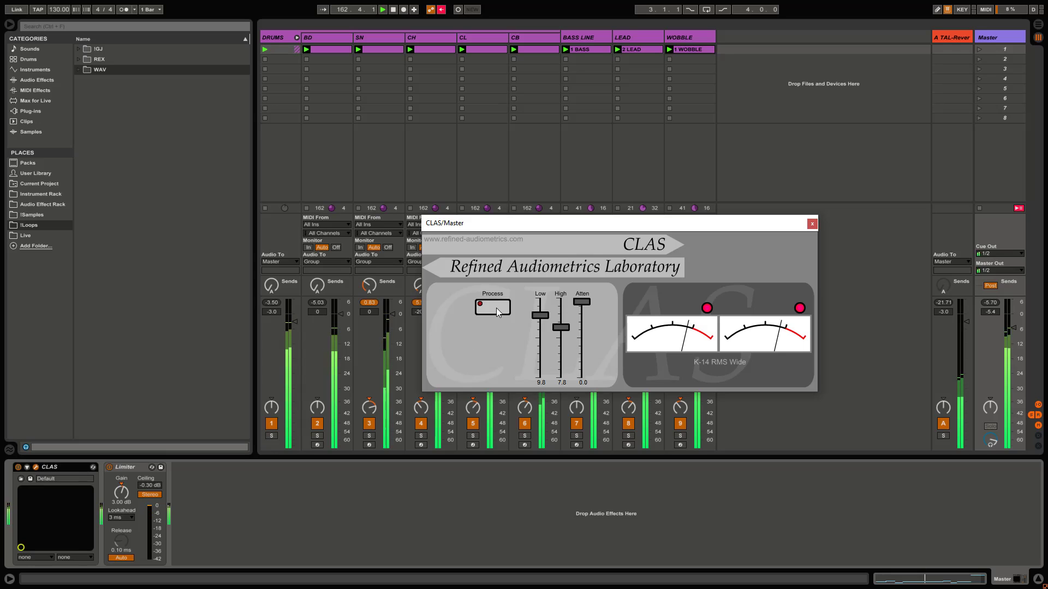
left_click(496, 308)
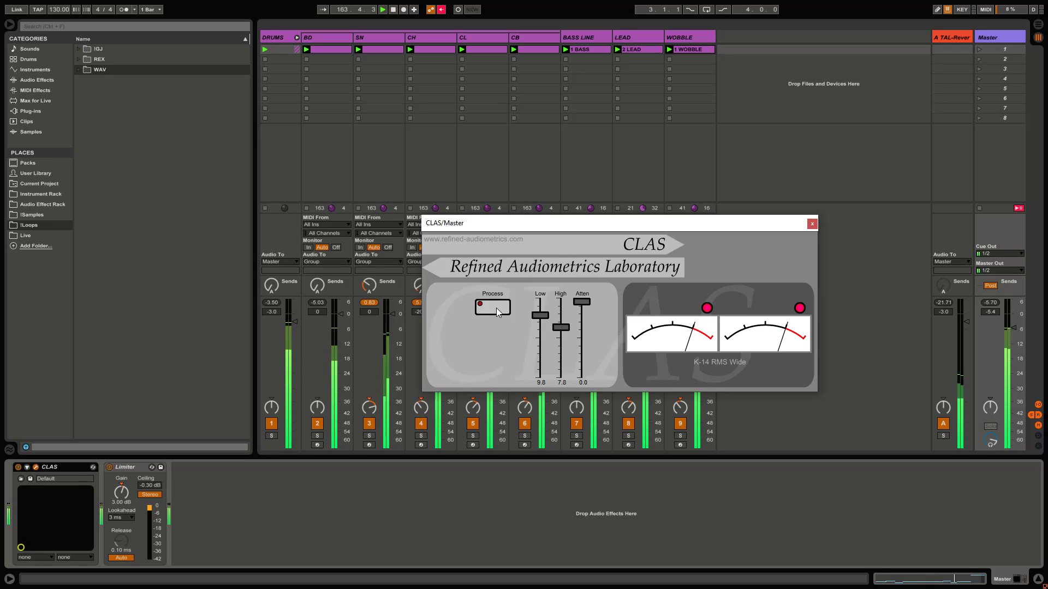
left_click(496, 308)
left_click_drag(542, 317, 556, 270)
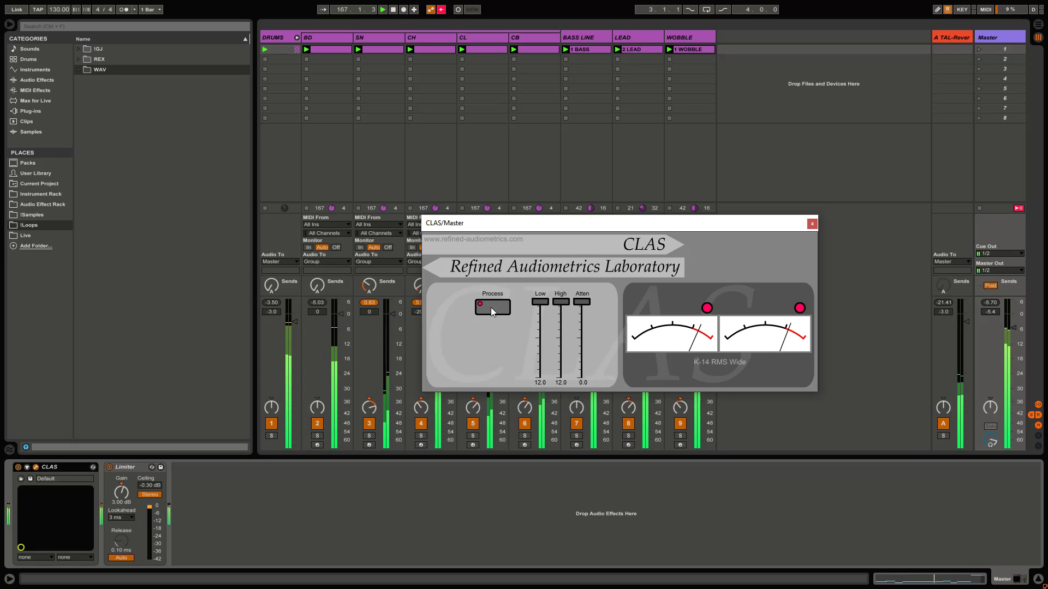
left_click(491, 309)
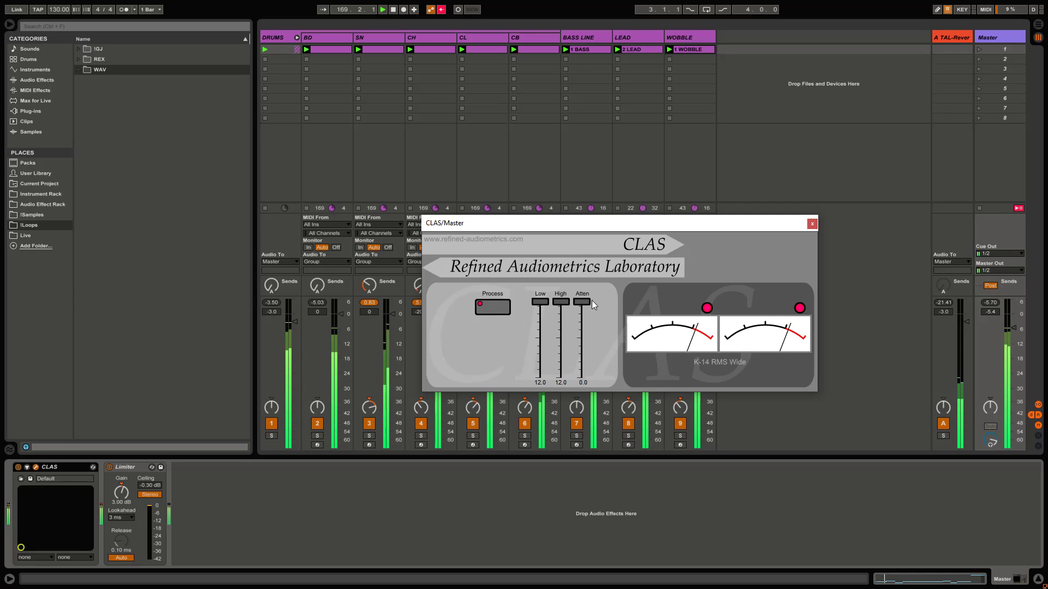
left_click(492, 310)
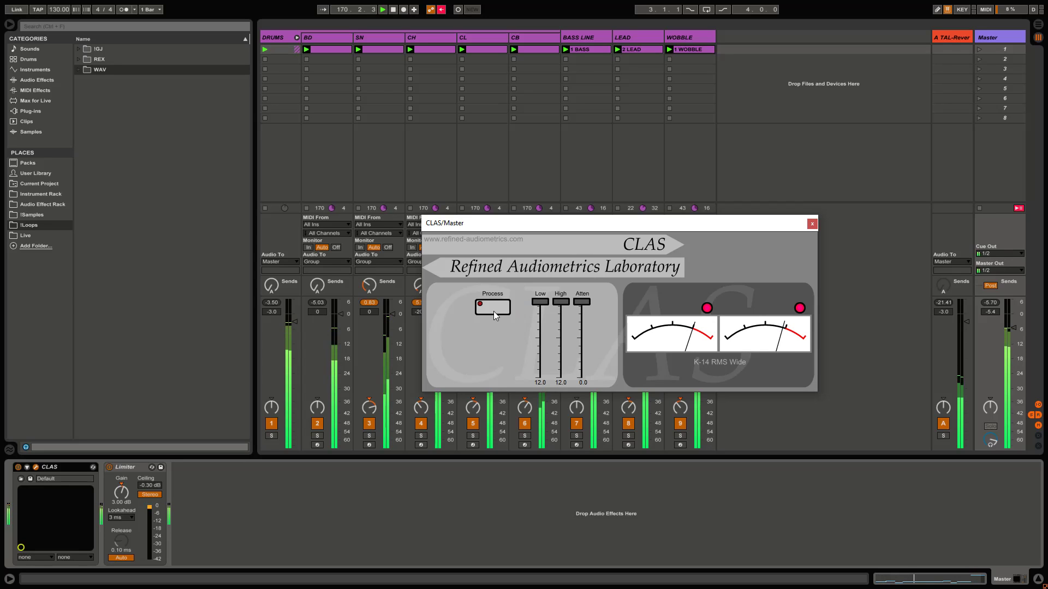
left_click(494, 312)
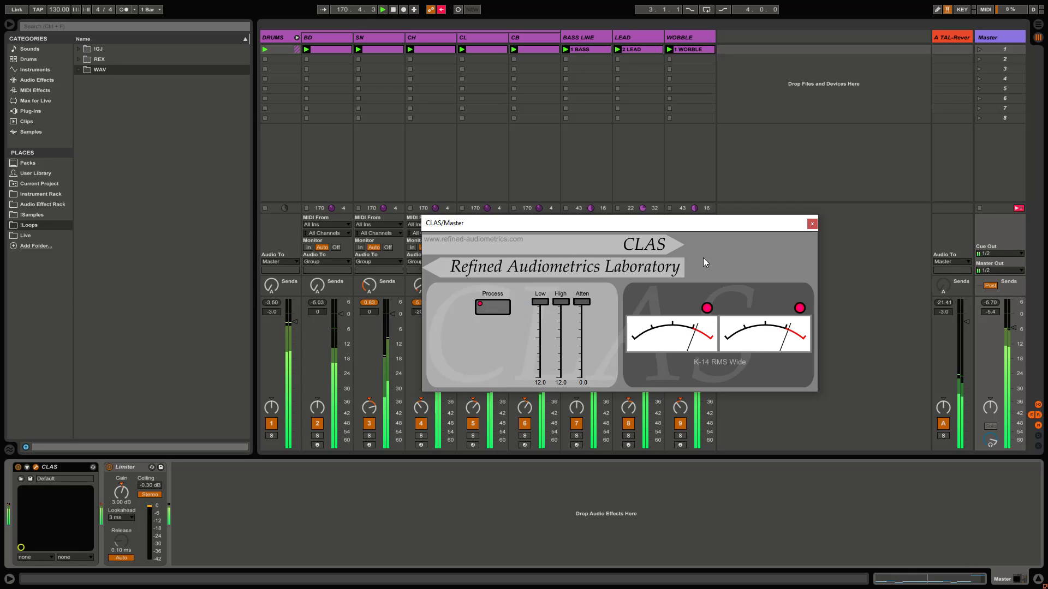
left_click(815, 224)
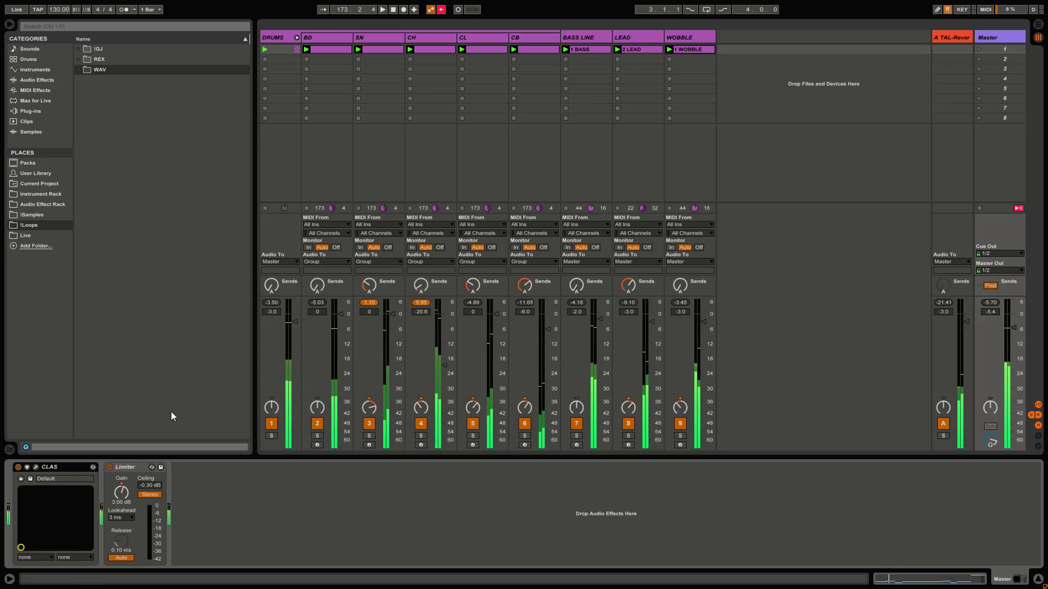
Stop playback and open the YT Phutura Philteroid Control set without saving changes to YT Phutura Drumkit.
key("space")
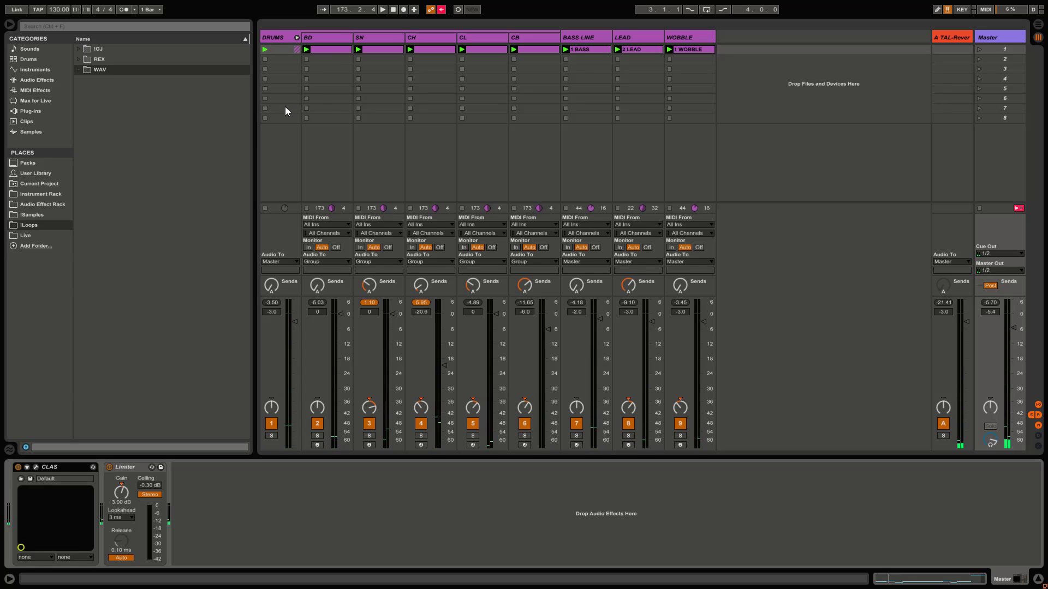
key("ctrl+o")
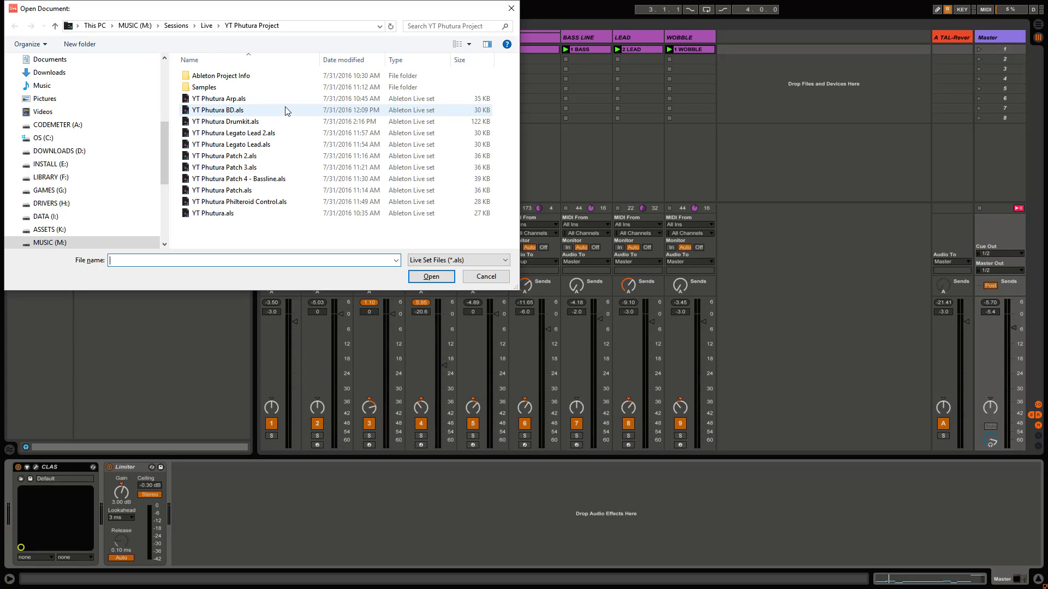
double_click(293, 207)
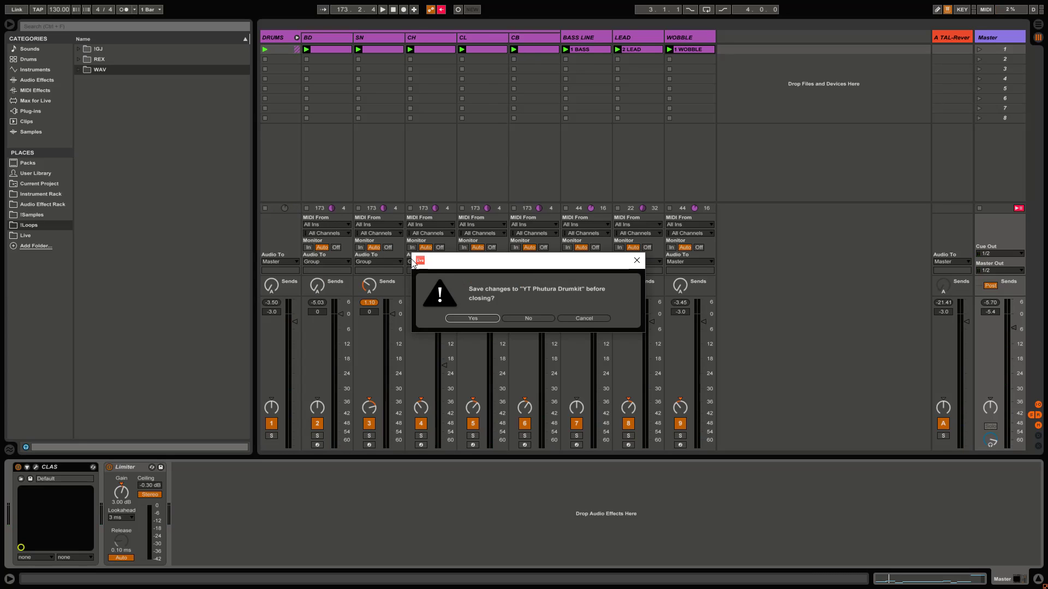
left_click(533, 315)
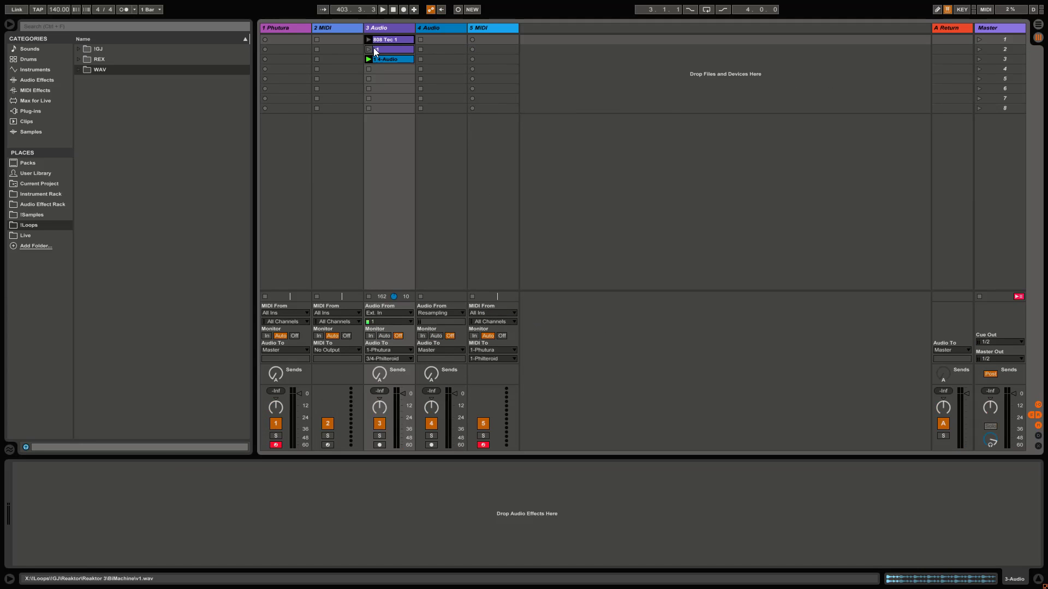
Open the Philteroid window on the 1 Phutura track, lower the Master volume to -11.0 dB and place the window clear of the track routing.
left_click(296, 29)
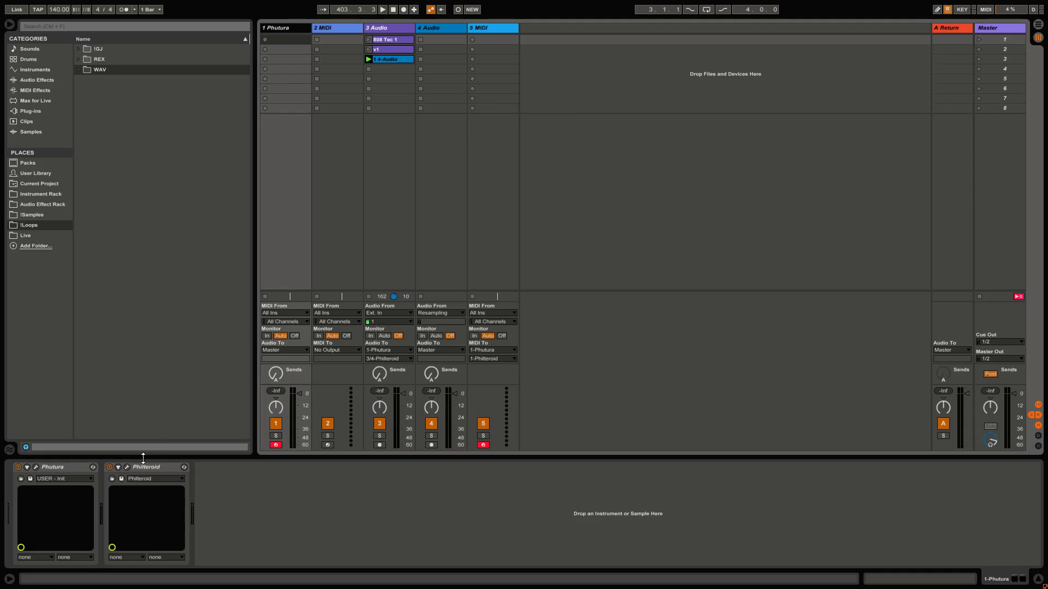
left_click(128, 467)
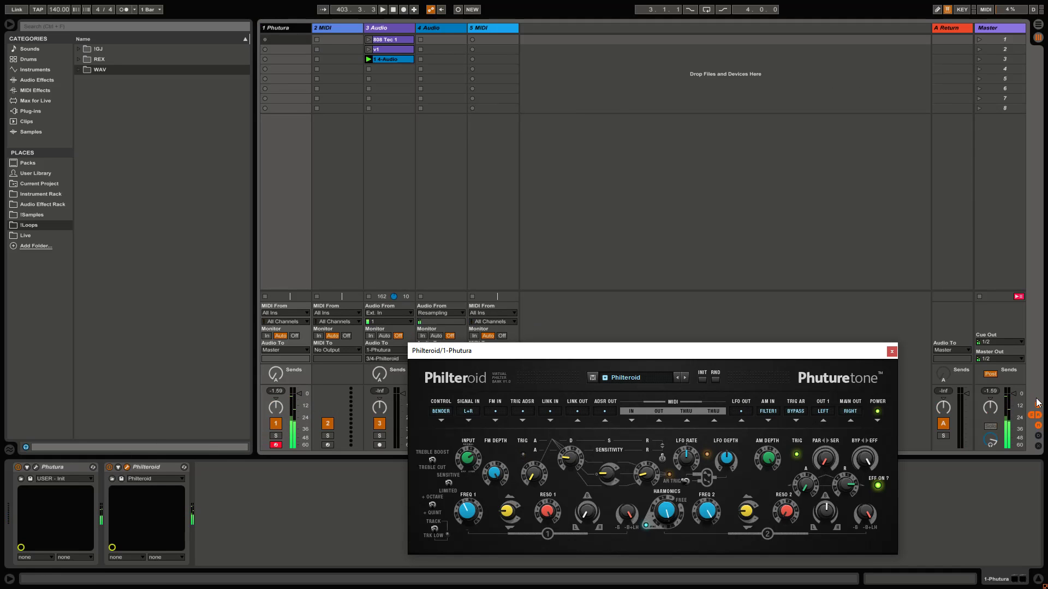
left_click_drag(1016, 389, 1017, 403)
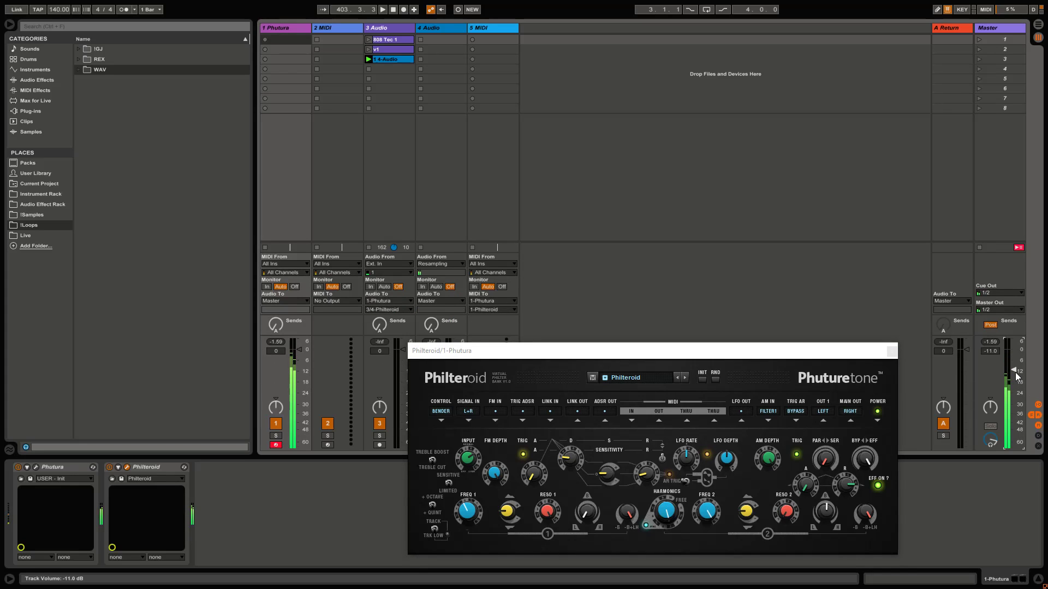
left_click_drag(486, 350, 539, 351)
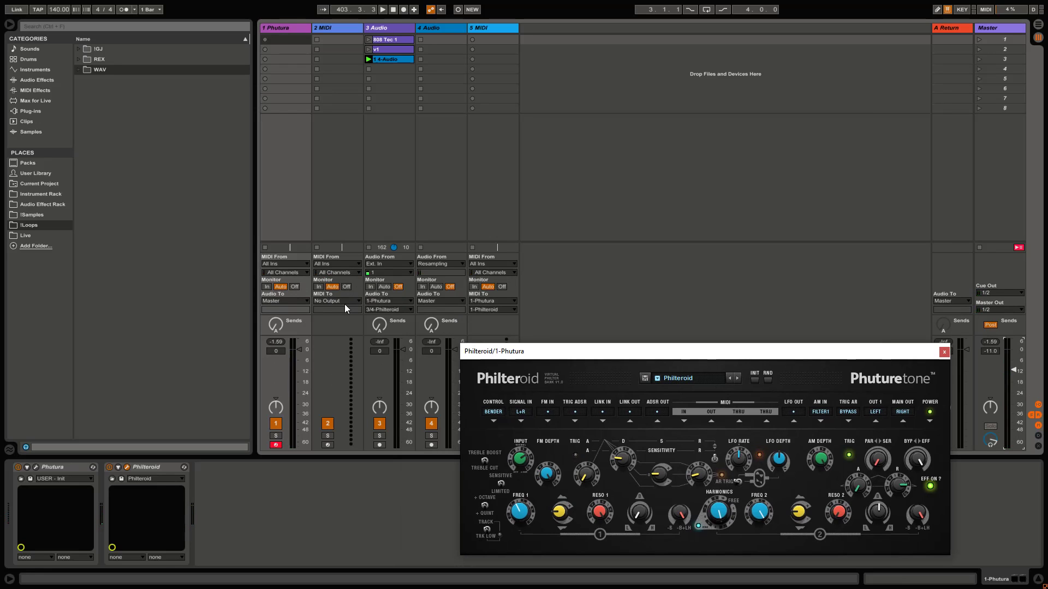
left_click_drag(513, 344, 565, 115)
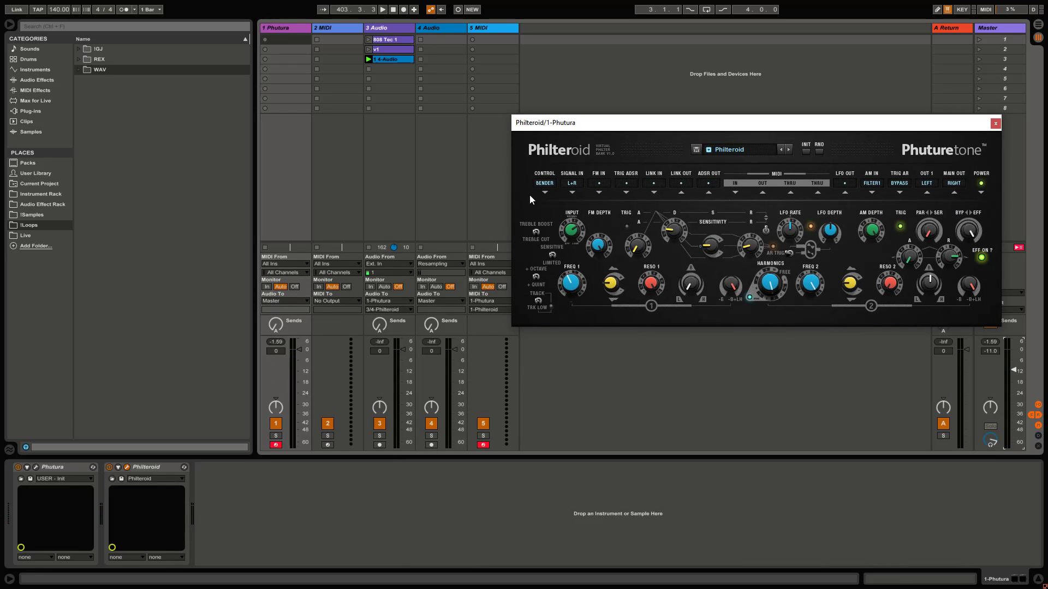
Select the 5 MIDI track that feeds Philteroid, move the plug-in window down and raise the Master volume to -6.0 dB.
left_click(494, 28)
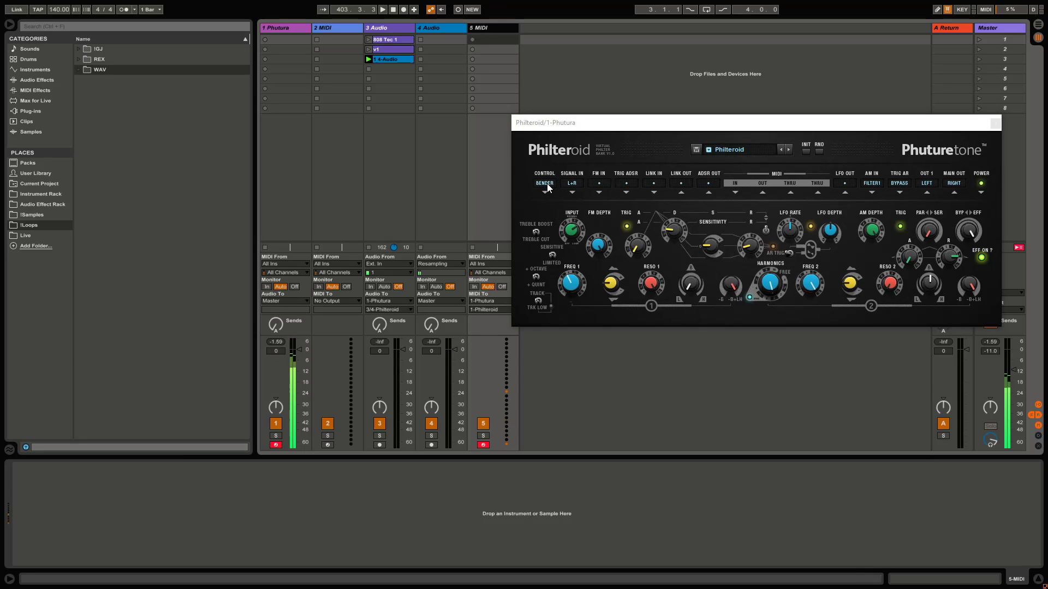
left_click_drag(615, 122, 597, 368)
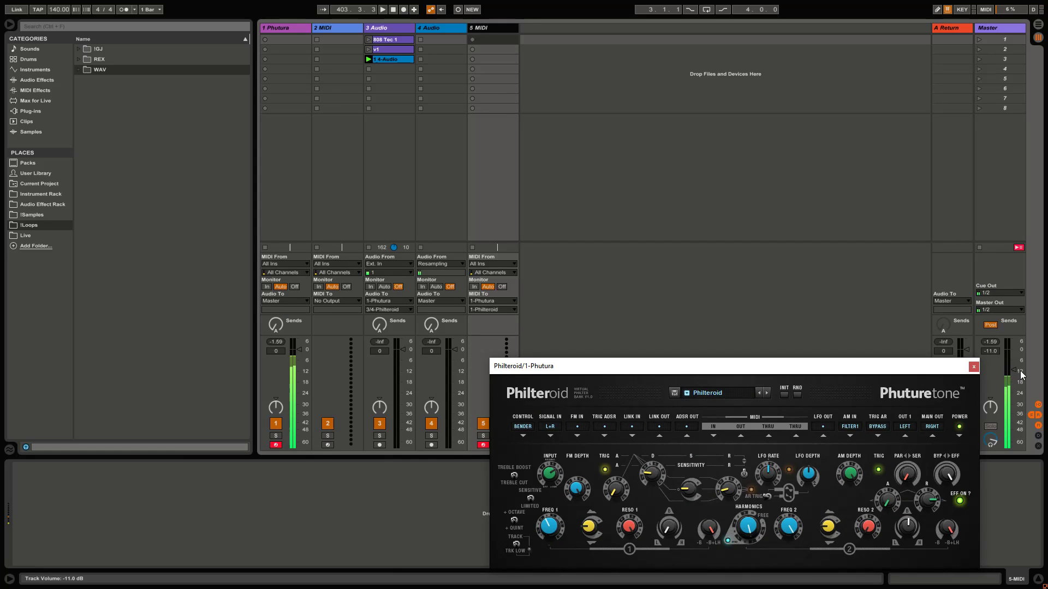
left_click_drag(1023, 374, 1022, 367)
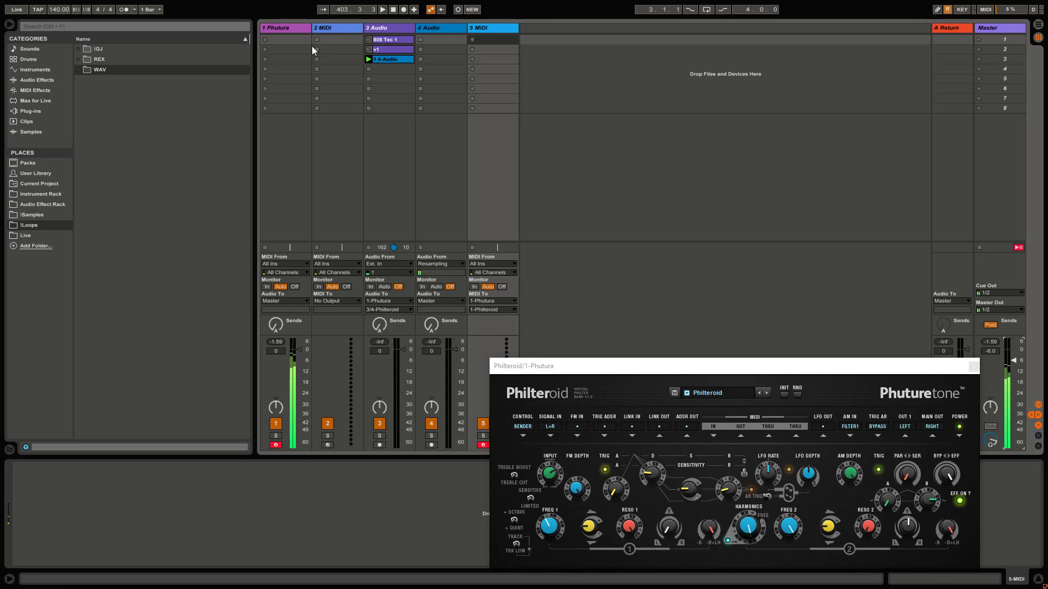
Open the 1 Phutura track's Phutura window, lower its filter FREQ to mid-range and align the Philteroid window beneath it.
left_click(293, 28)
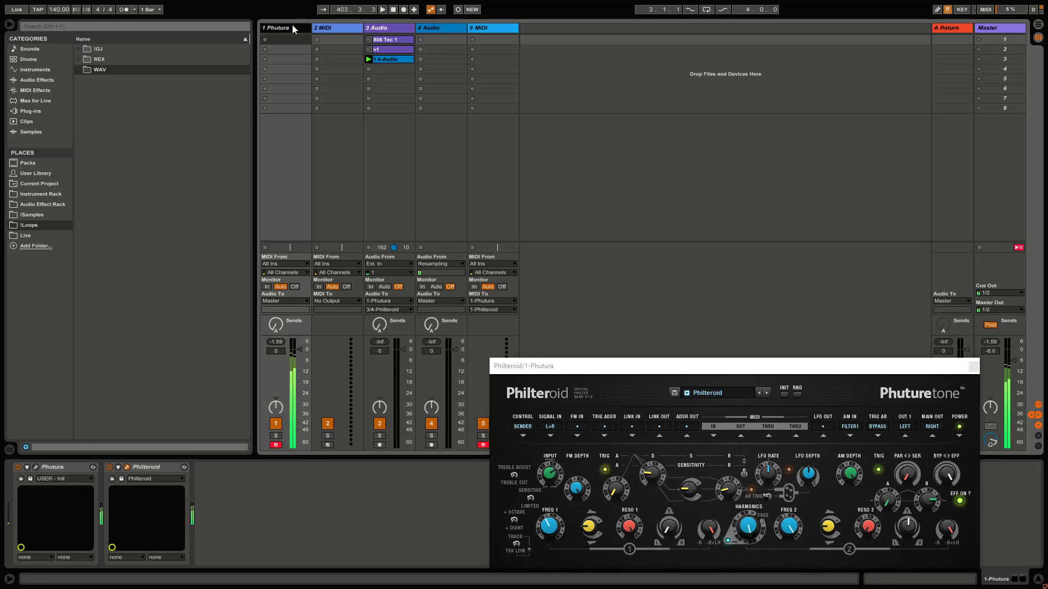
left_click(36, 468)
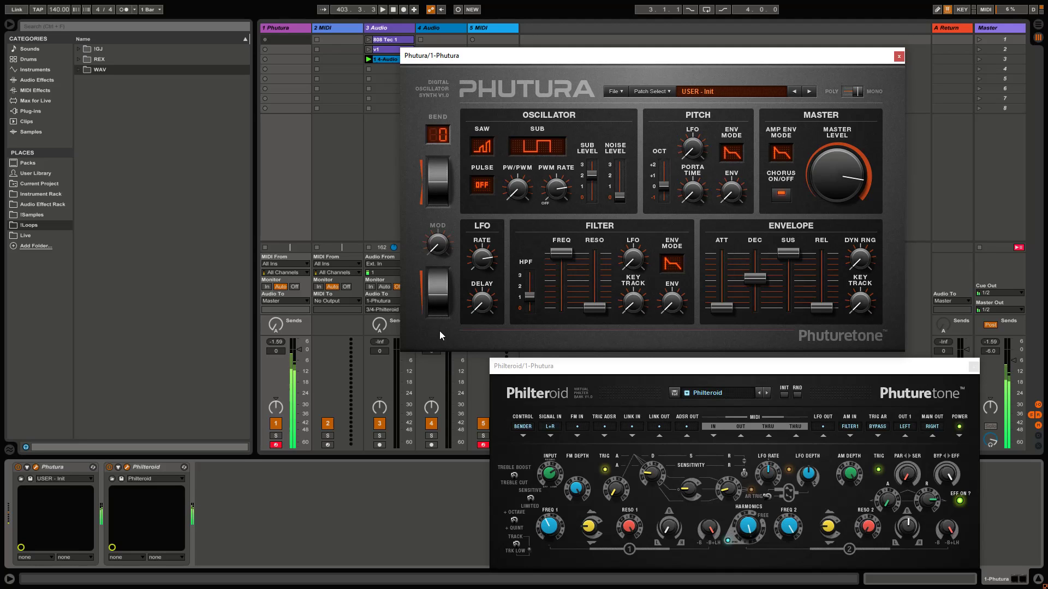
left_click_drag(563, 254, 568, 334)
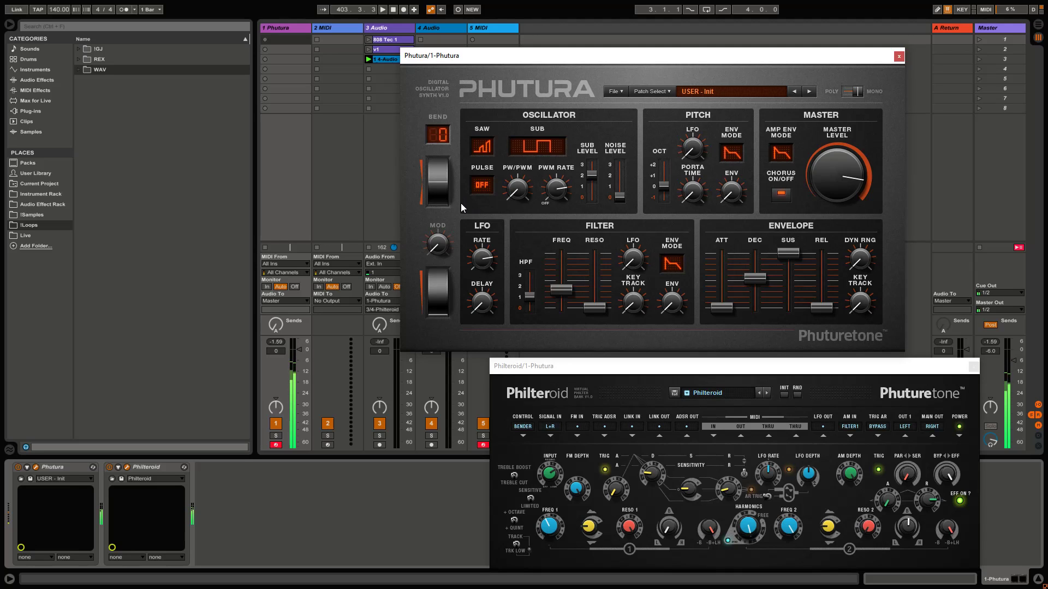
left_click_drag(598, 370, 512, 362)
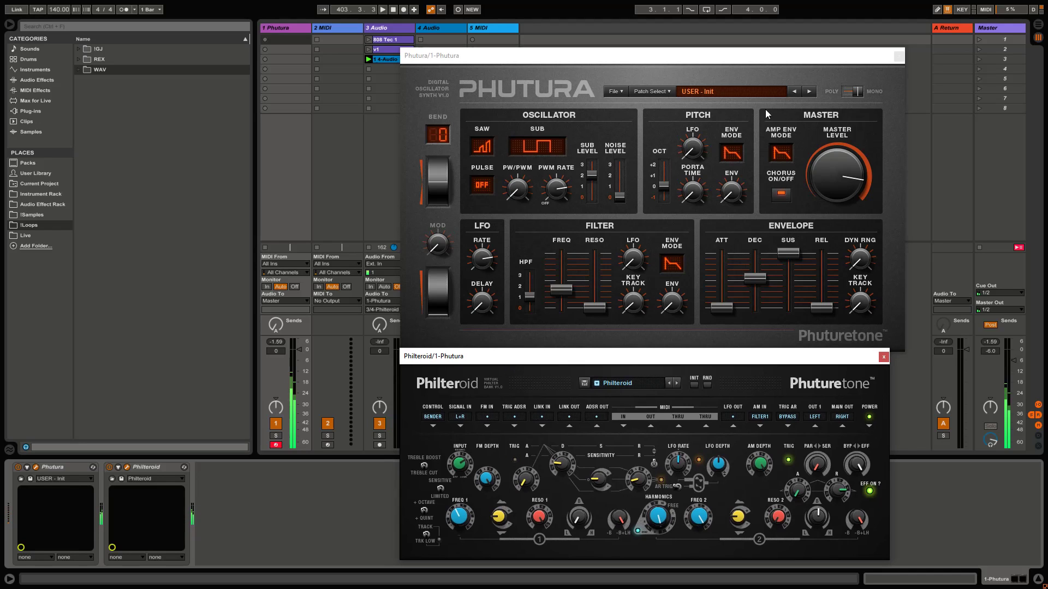
Load an unused USER - Init patch in Phutura, and initialise Philteroid and switch it to an empty program slot.
left_click(655, 89)
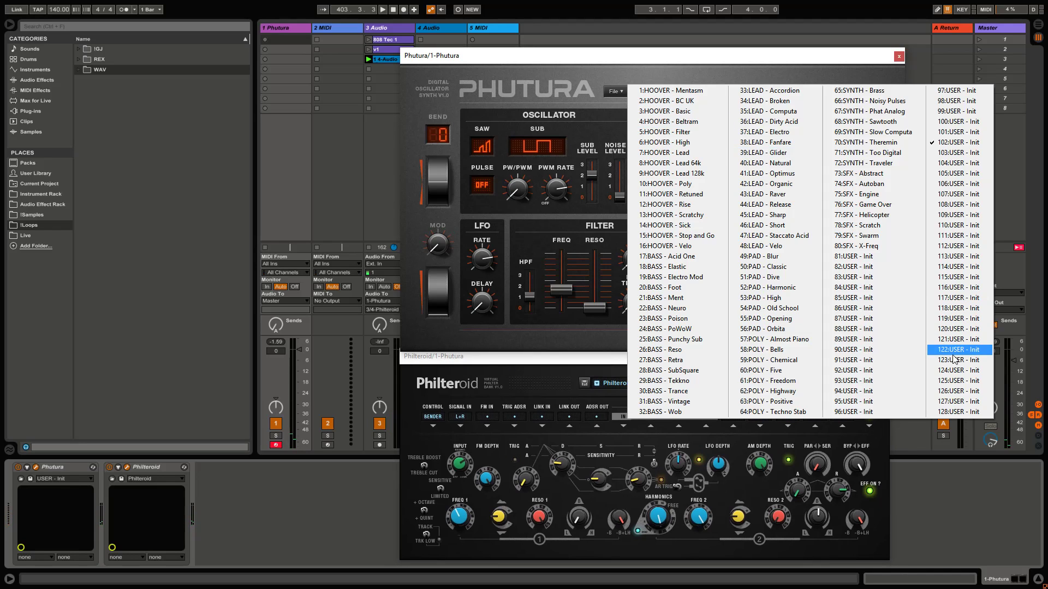
left_click(932, 345)
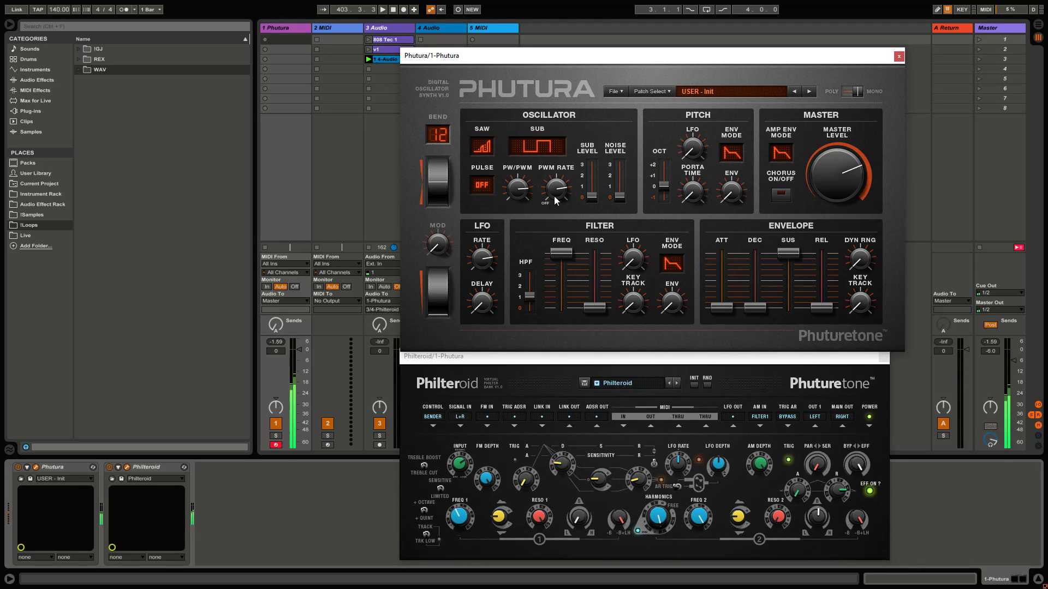
left_click(696, 386)
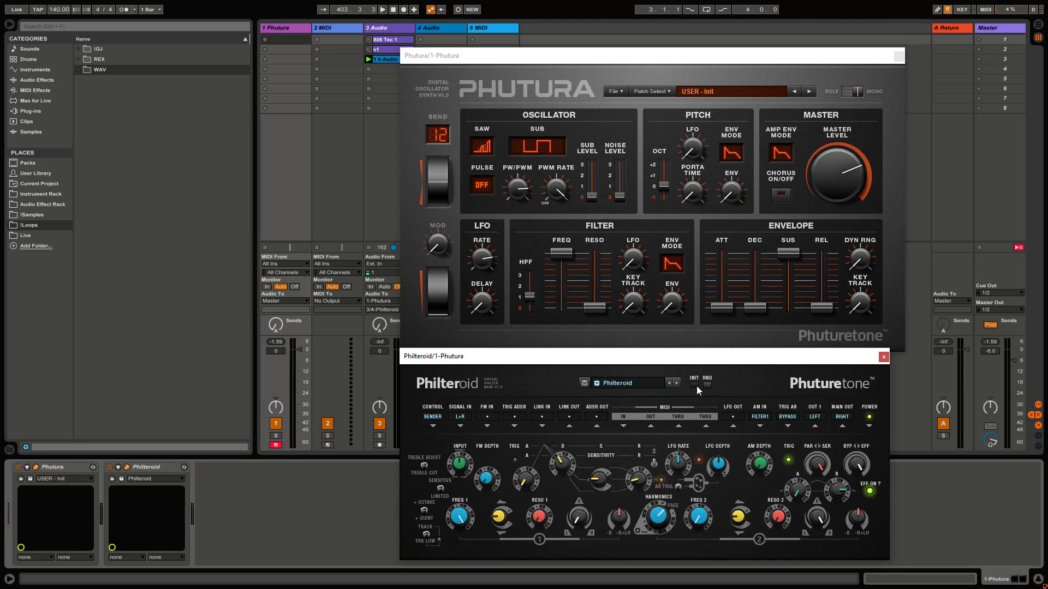
left_click(594, 383)
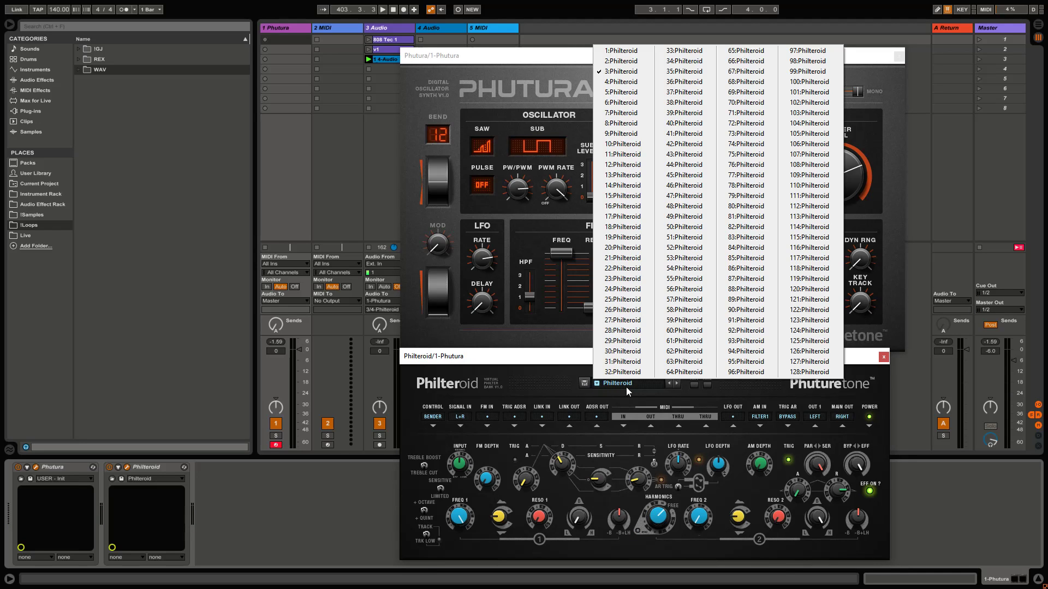
left_click(827, 335)
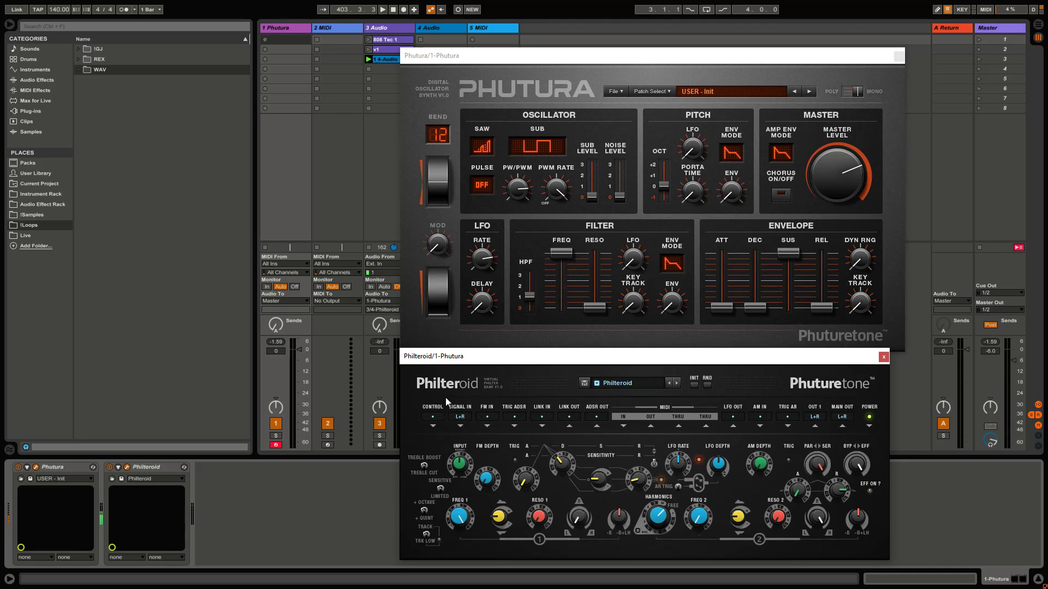
Set Philteroid's OUT 1 to LEFT and MAIN OUT to RIGHT, and switch the Philteroid device off.
mouse_move(524, 362)
left_mouse_down()
mouse_move(549, 378)
mouse_move(529, 367)
left_mouse_up()
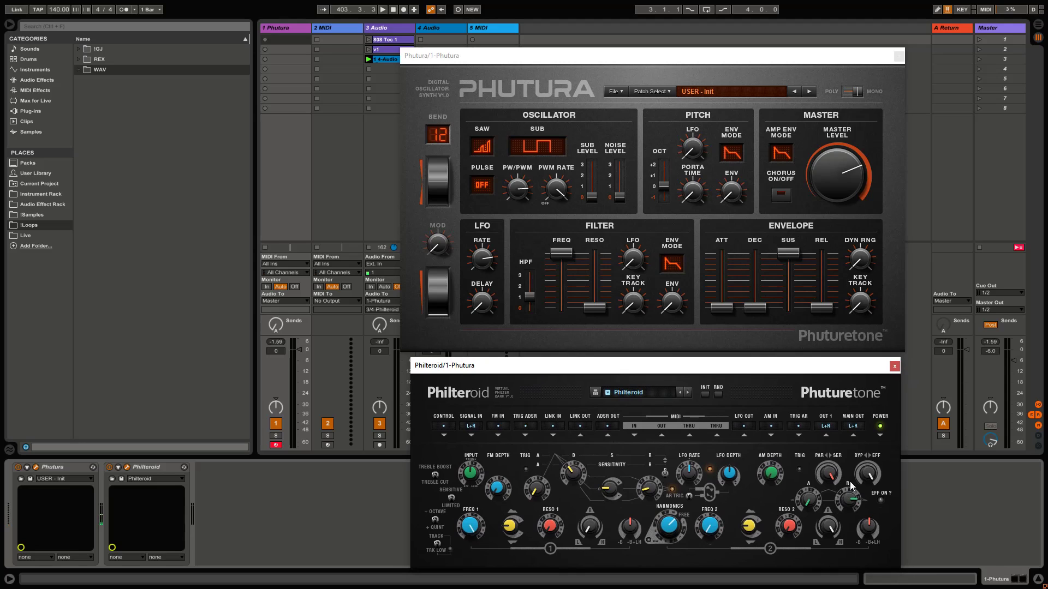
left_click(827, 426)
left_click(846, 439)
left_click(853, 426)
left_click(840, 407)
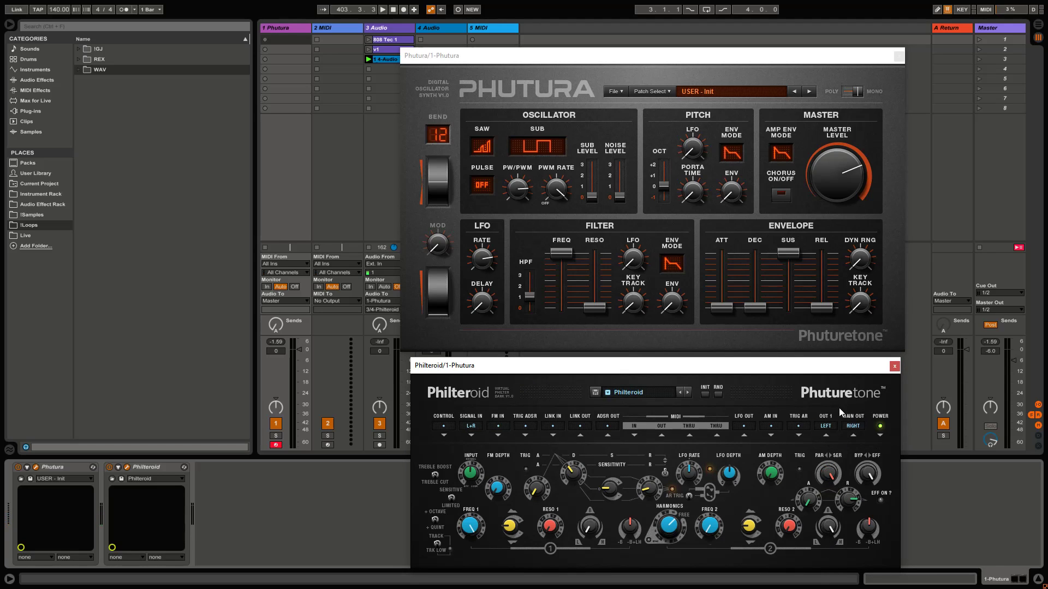
left_click(287, 158)
left_click(110, 469)
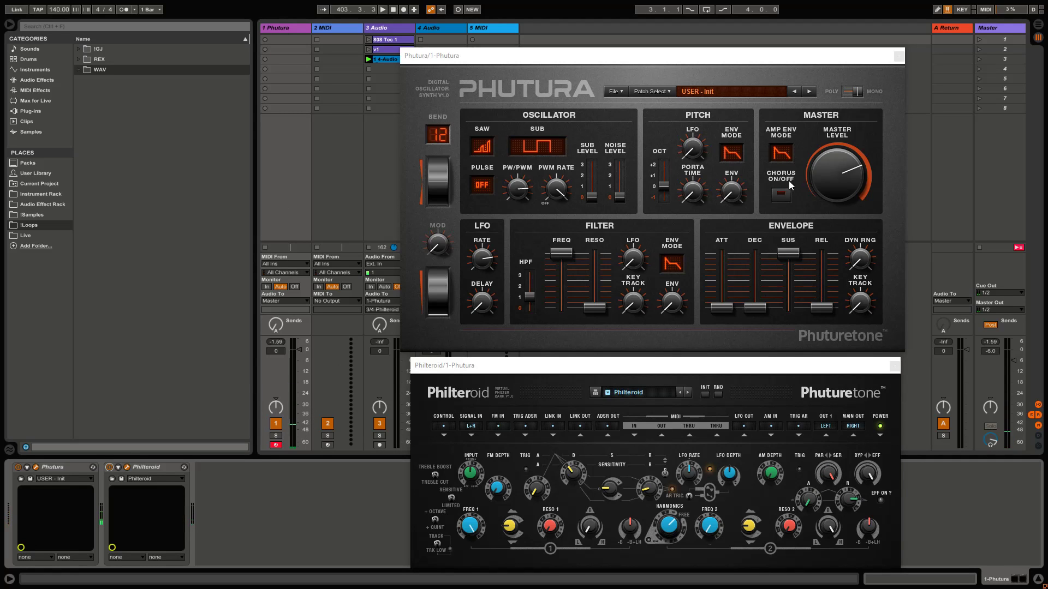
Switch Phutura's AMP ENV MODE to the gate shape, raise MASTER LEVEL to maximum and turn the Philteroid device back on.
left_click(784, 155)
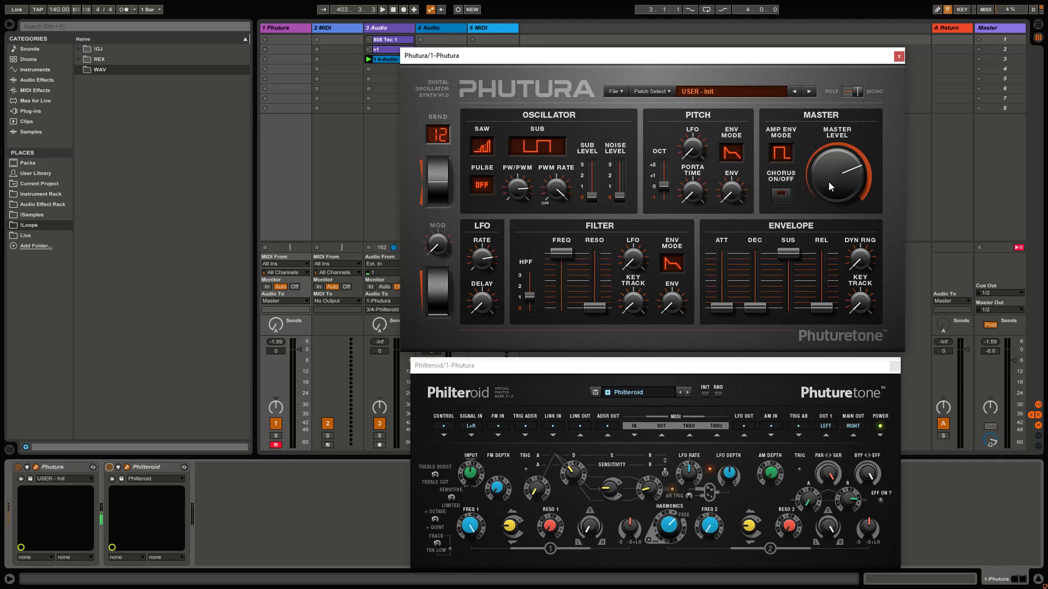
left_click_drag(828, 182, 847, 117)
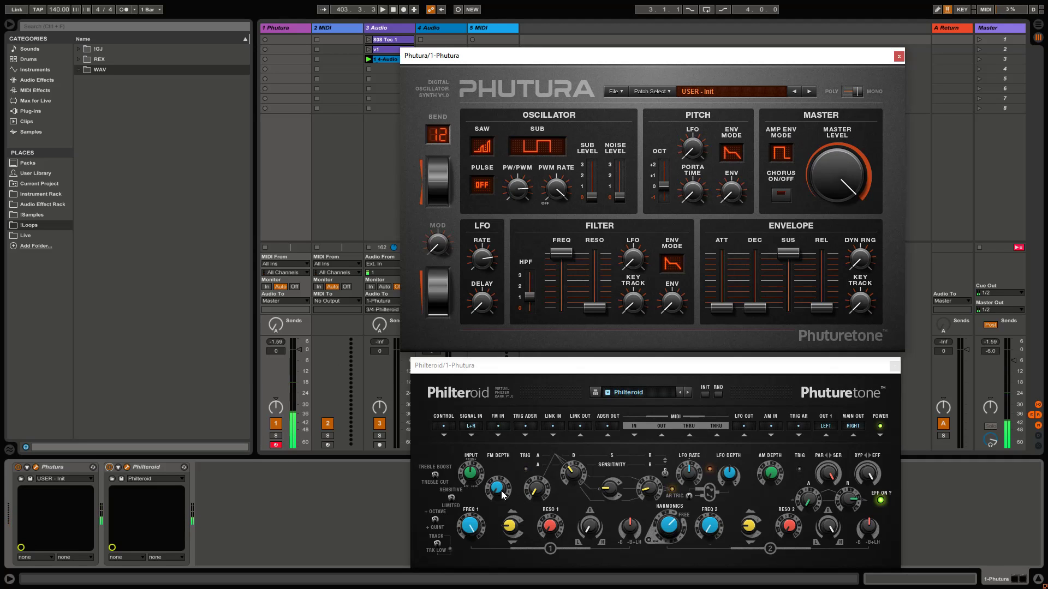
left_click(111, 468)
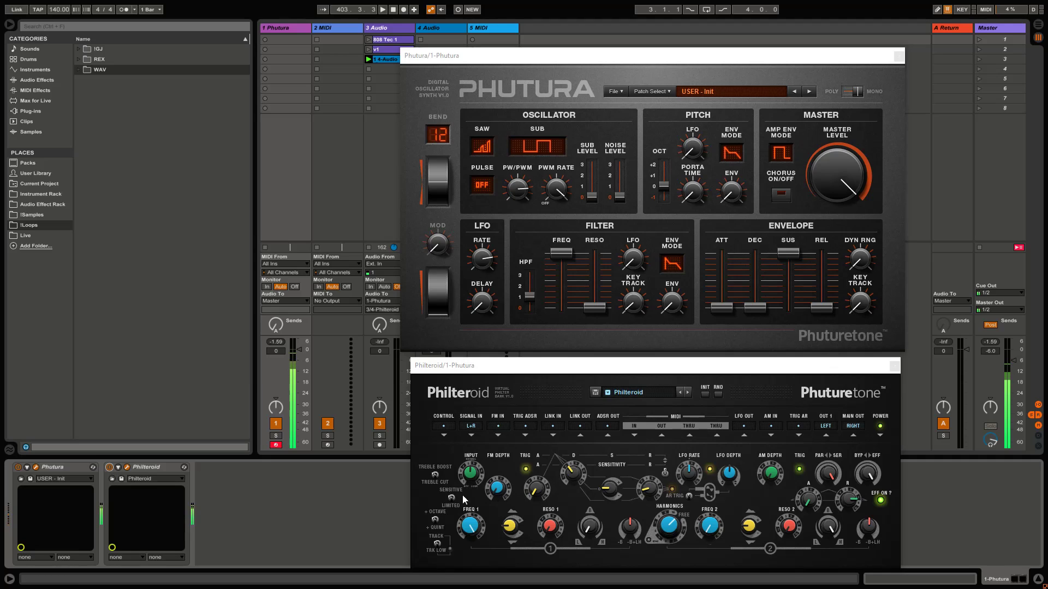
left_click(477, 477)
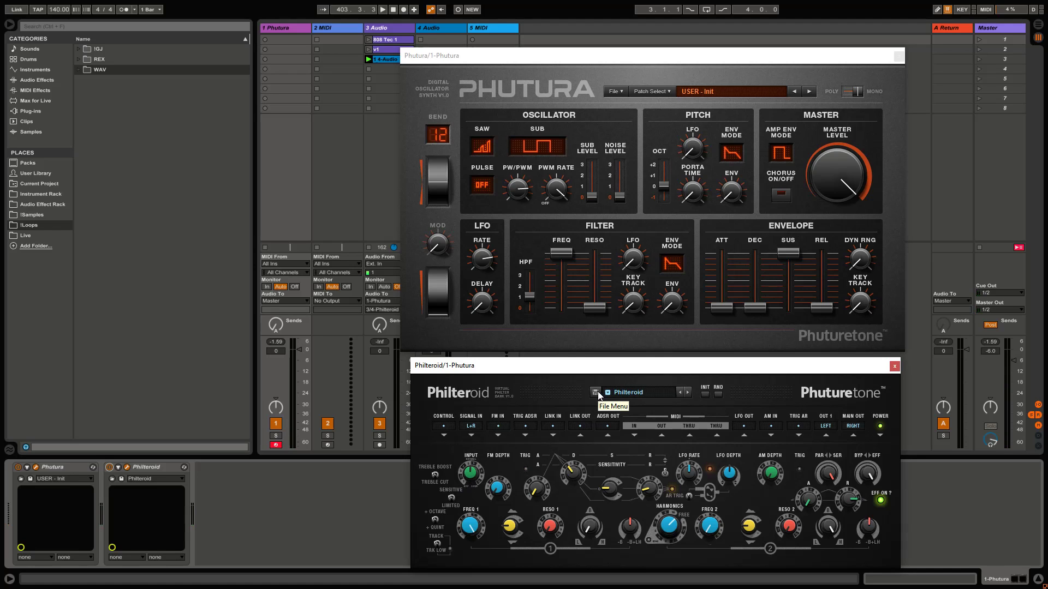
Switch to the Phuturetone website and look through the Philteroid VST page, then open the Phutura VST page.
left_click(634, 391)
left_click(575, 385)
left_click(838, 393)
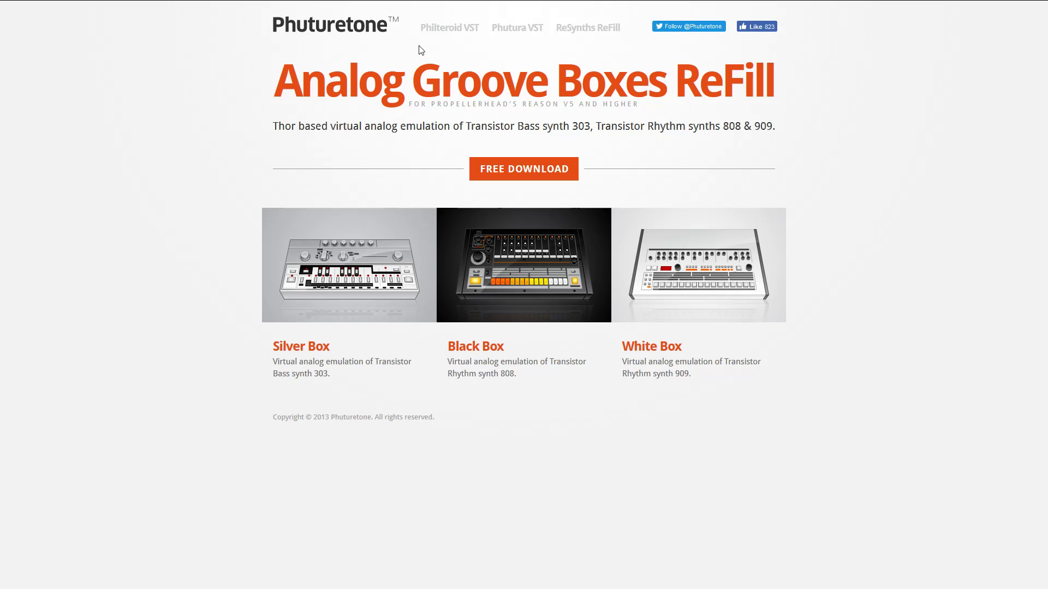
left_click(451, 29)
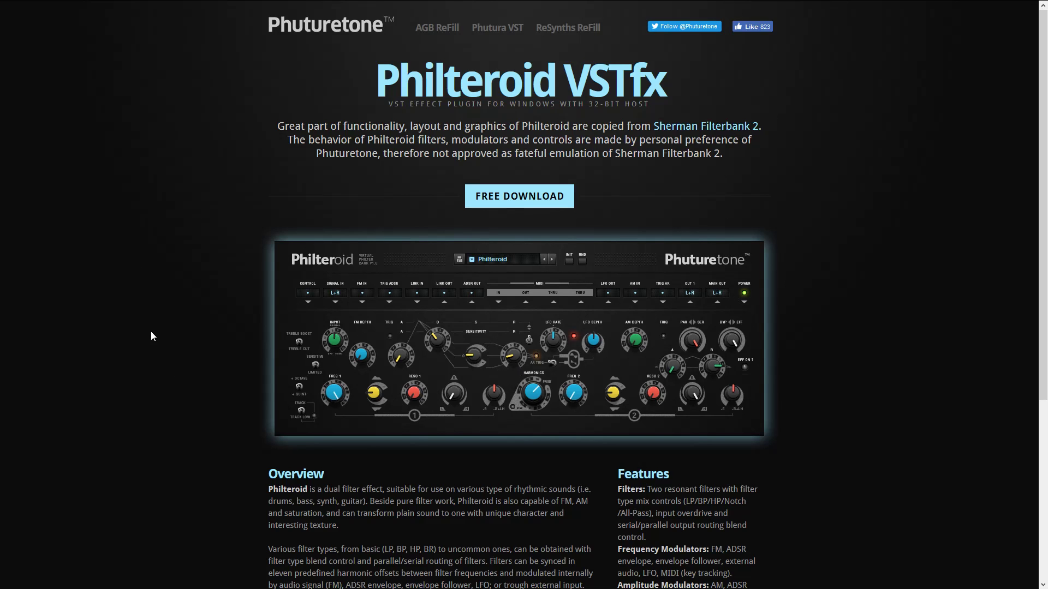
scroll(181, 330, "down", 5)
scroll(181, 330, "up", 5)
left_click(498, 28)
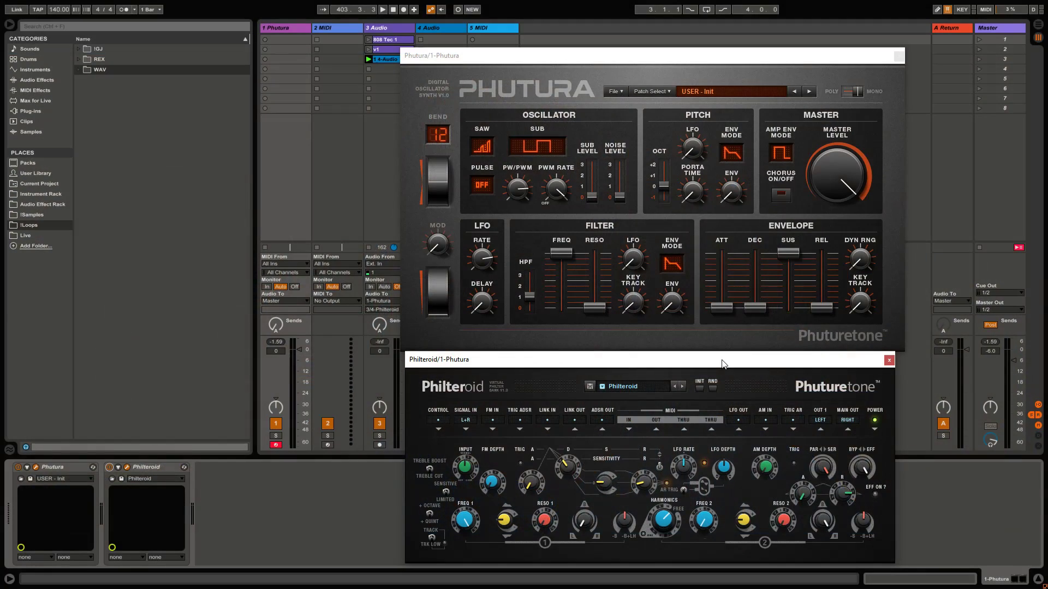
Move the Philteroid window up, assign Pitch Bender as its CONTROL source and set Phutura's BEND range to 0.
left_click_drag(721, 363, 725, 342)
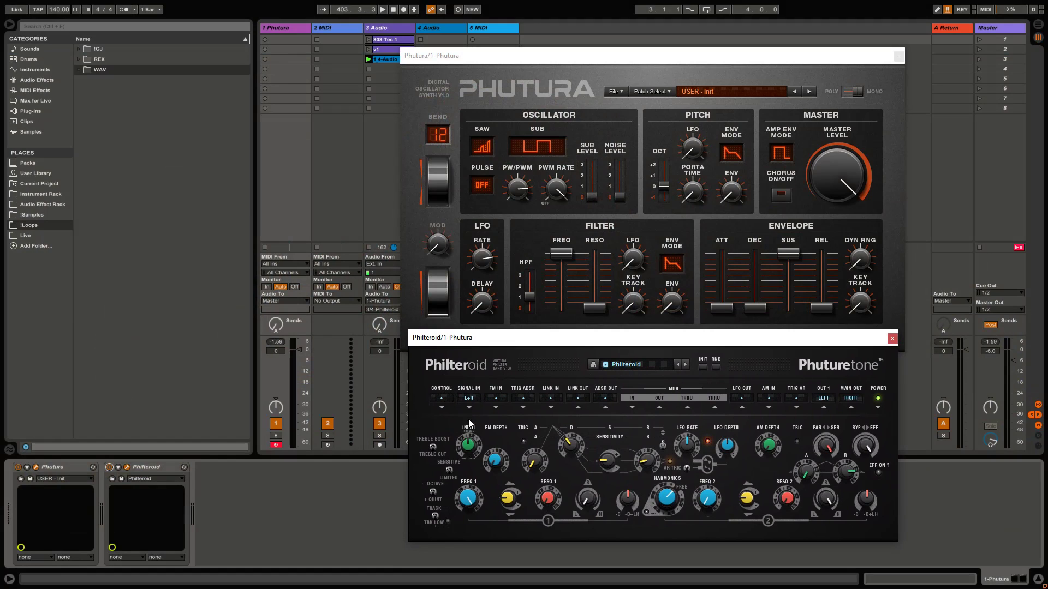
left_click(443, 404)
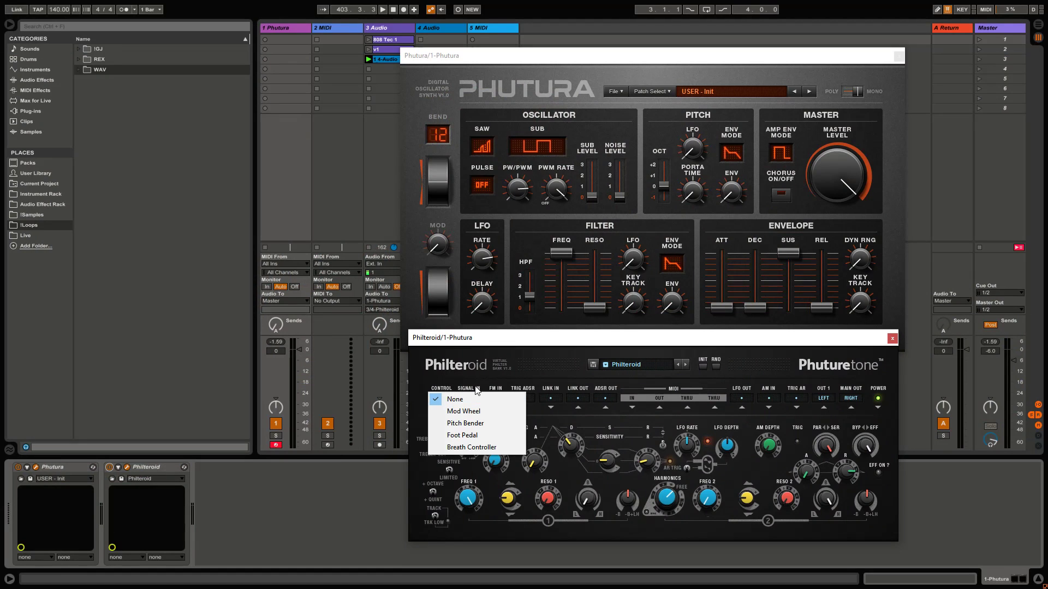
left_click(490, 423)
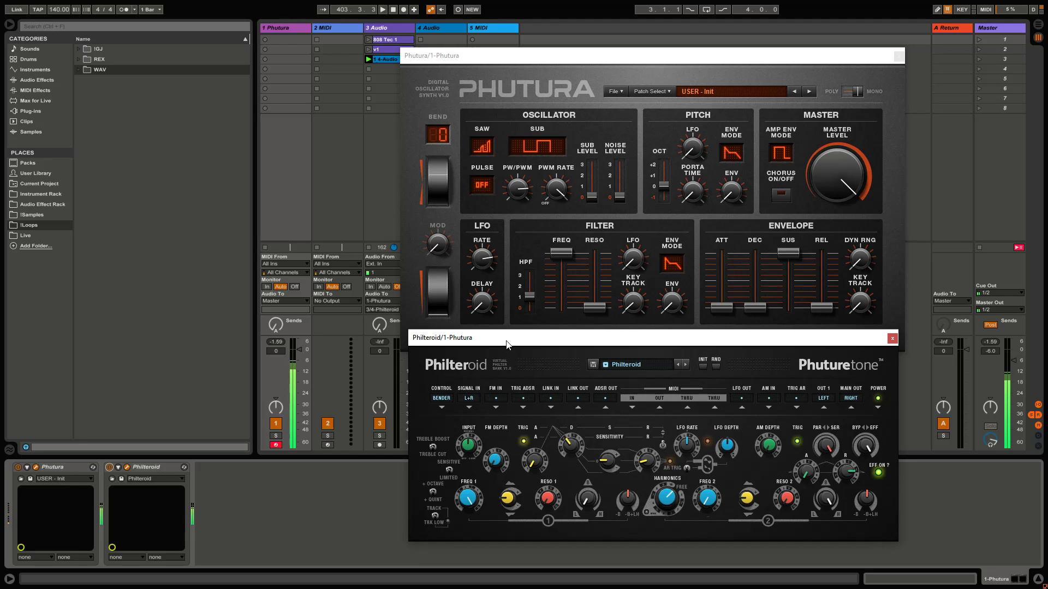
Move both plug-in windows off the tracks and examine the 5 MIDI track's MIDI To routing to Philteroid.
left_click_drag(644, 56, 839, 50)
left_click_drag(563, 341, 781, 338)
left_click(503, 30)
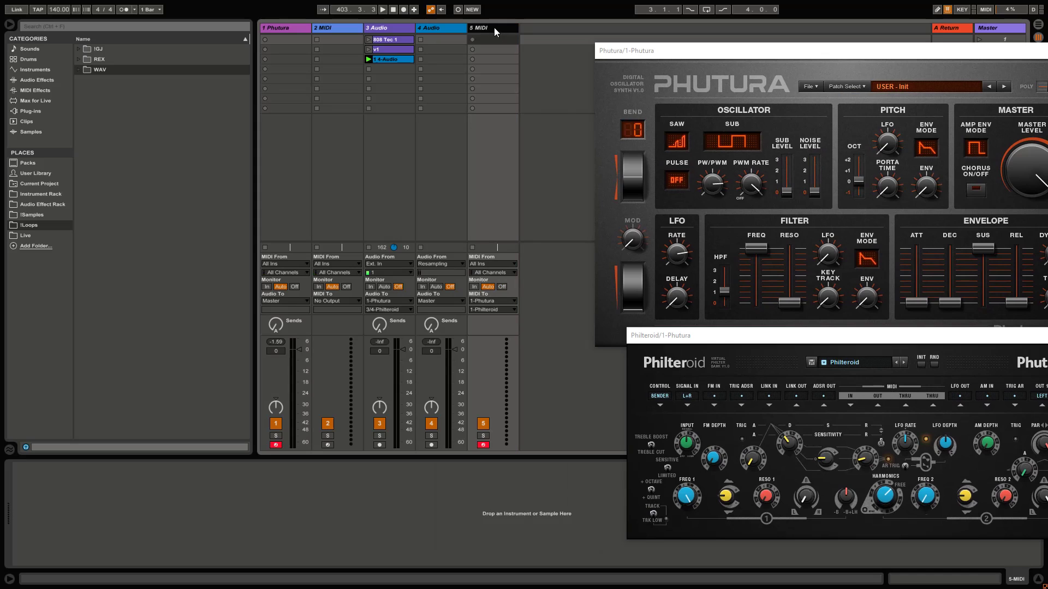
left_click(506, 301)
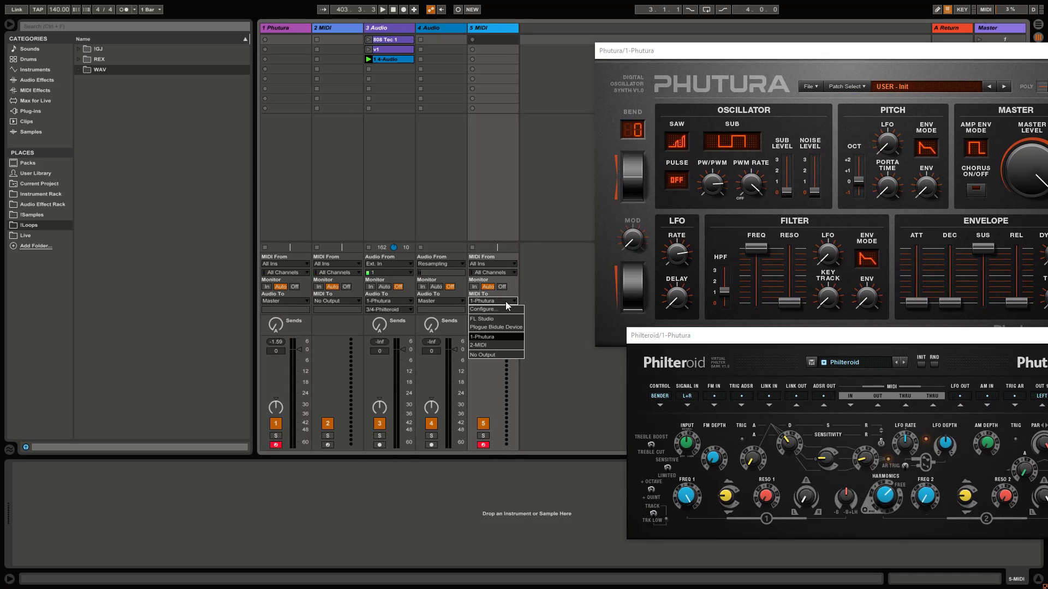
left_click(507, 305)
left_click(505, 309)
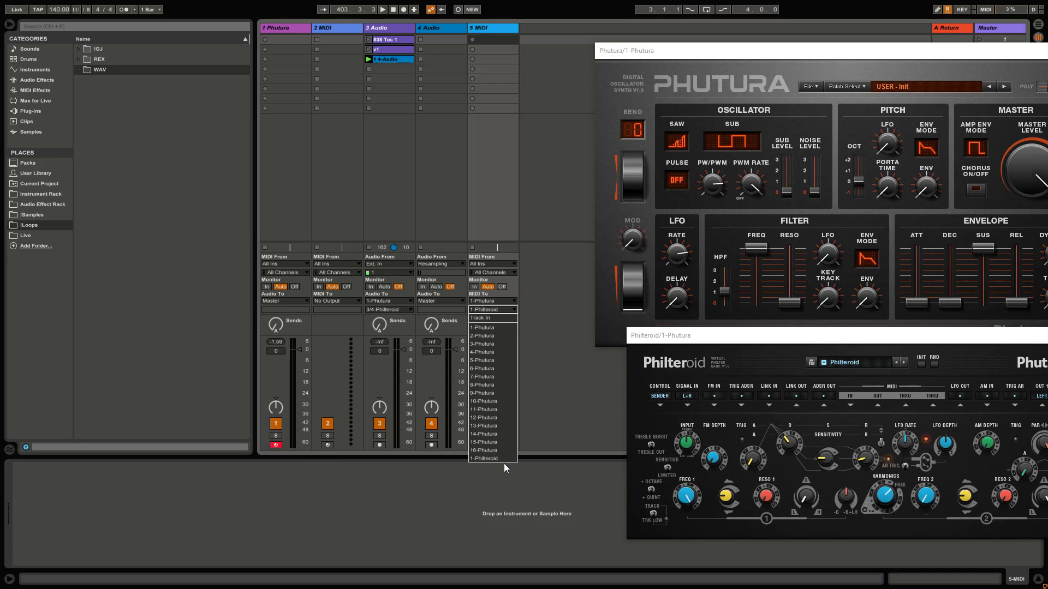
left_click(552, 499)
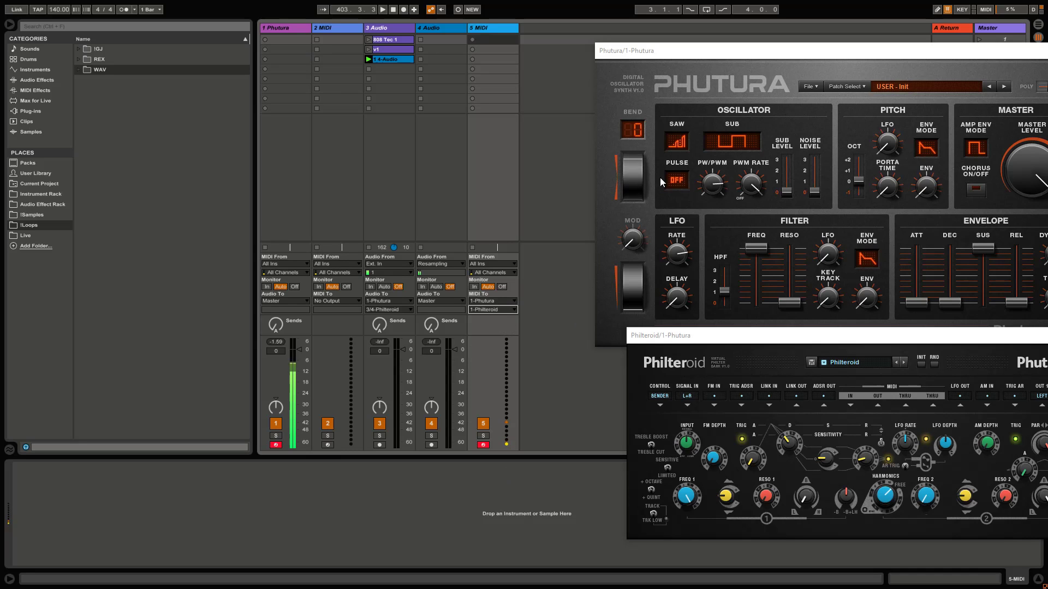
Bring the Phutura window fully into view, align the Philteroid window beneath it and select the 1 Phutura track.
left_click_drag(729, 59, 683, 57)
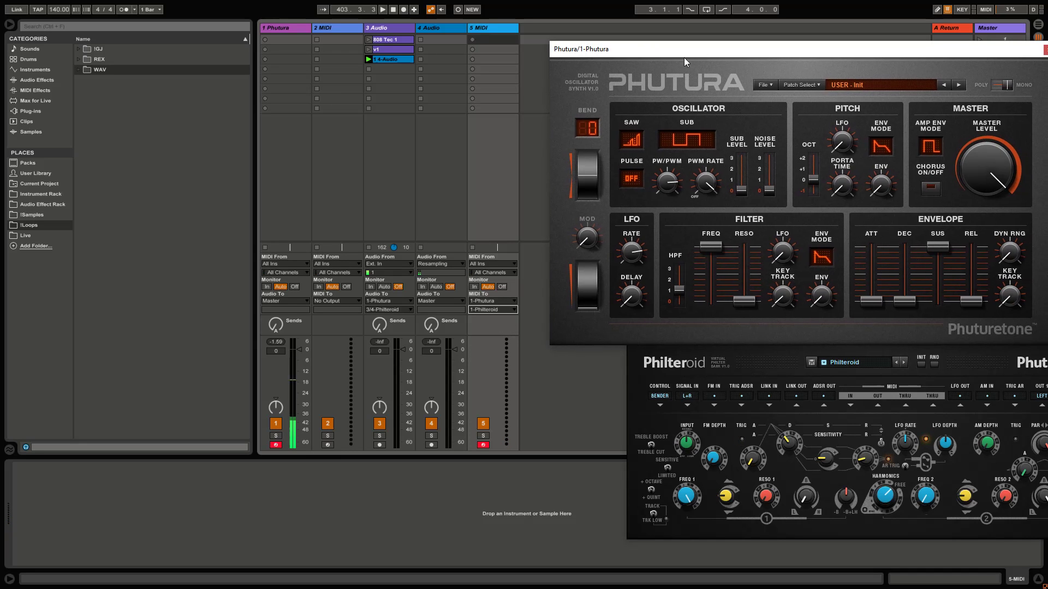
left_click(765, 364)
left_click_drag(701, 348, 632, 365)
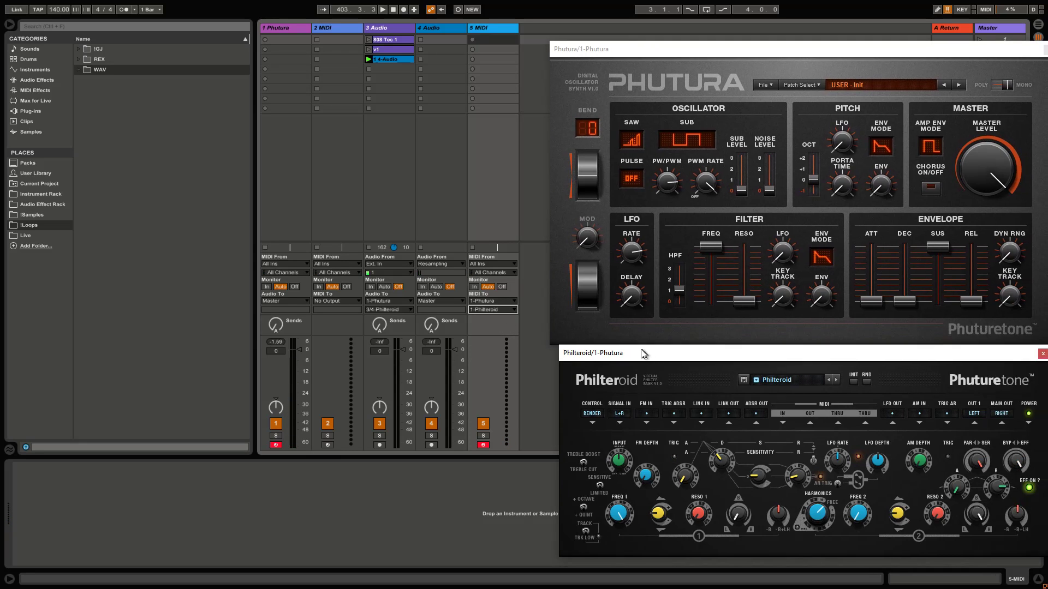
left_click(292, 27)
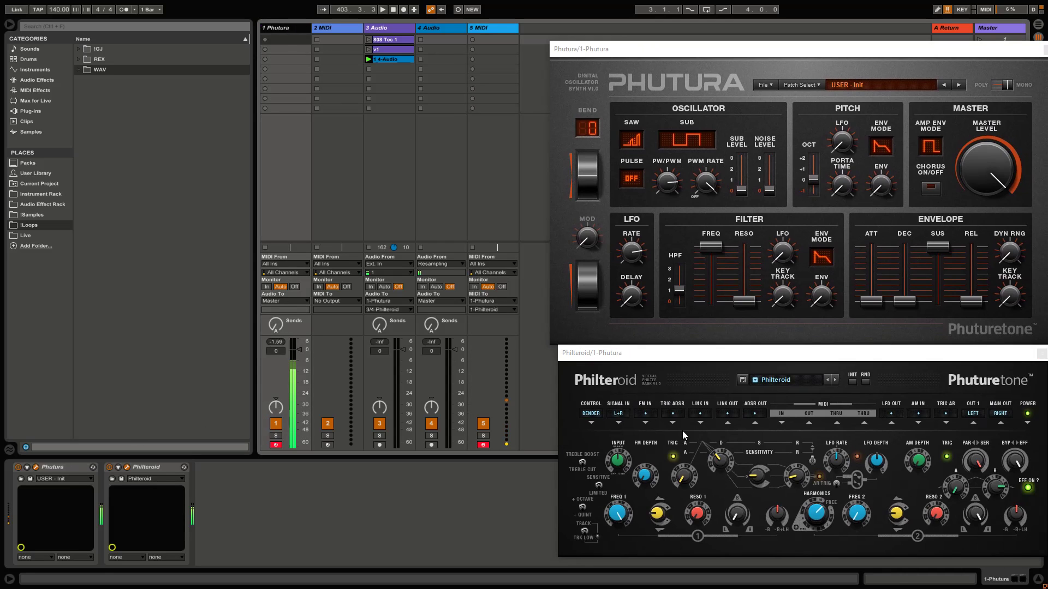